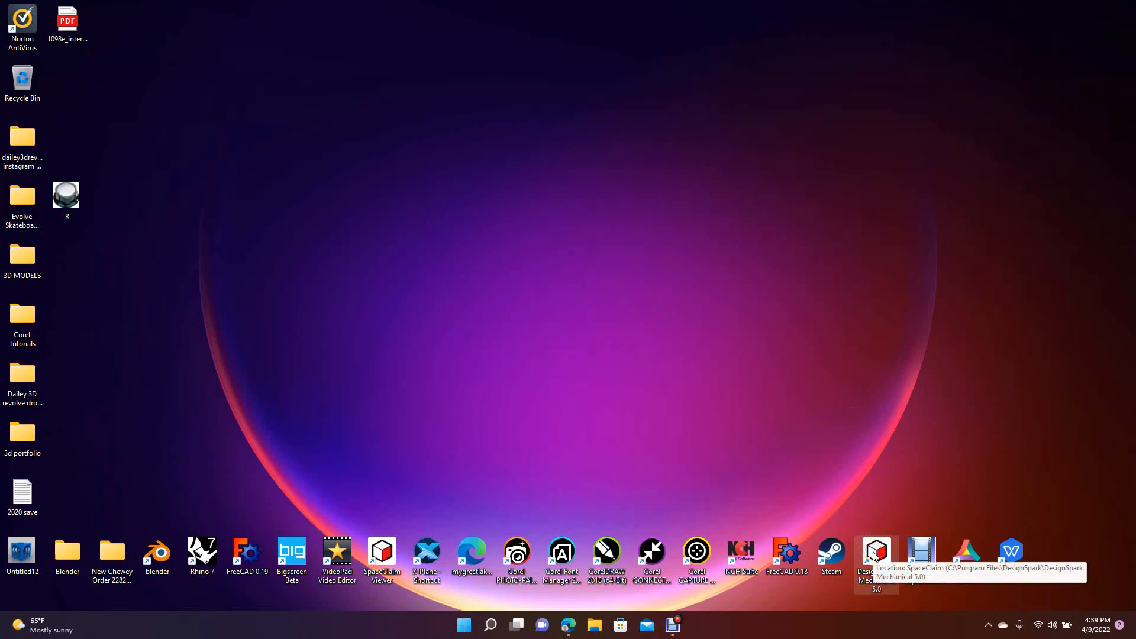
Step: Launch DesignSpark Mechanical and start a new design with the sketch grid in plan view
double_click(875, 555)
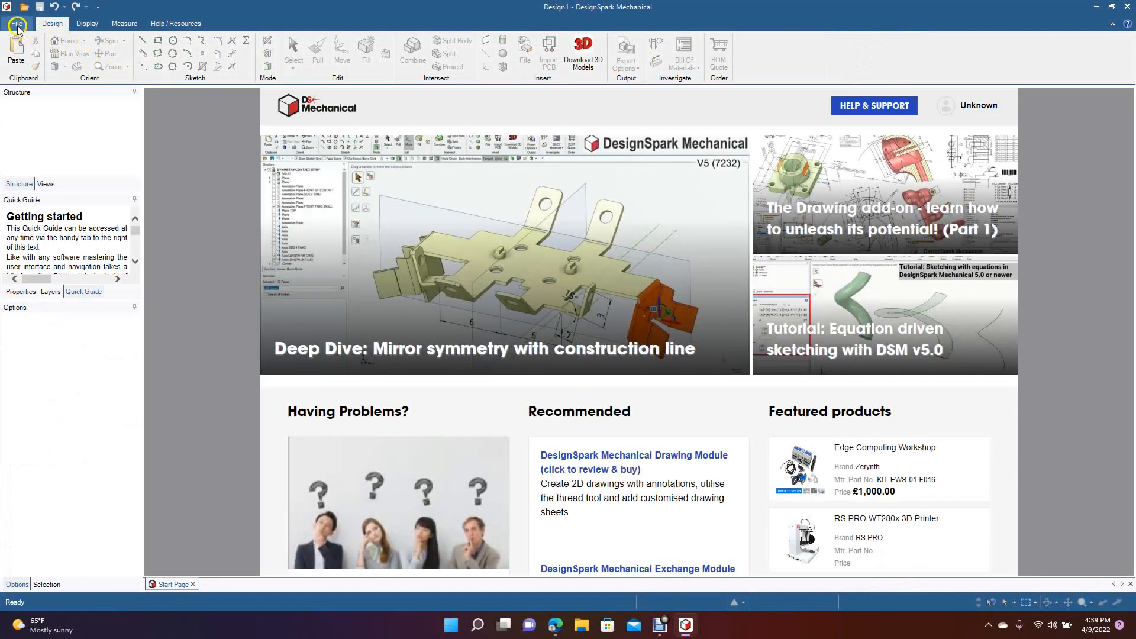
left_click(18, 28)
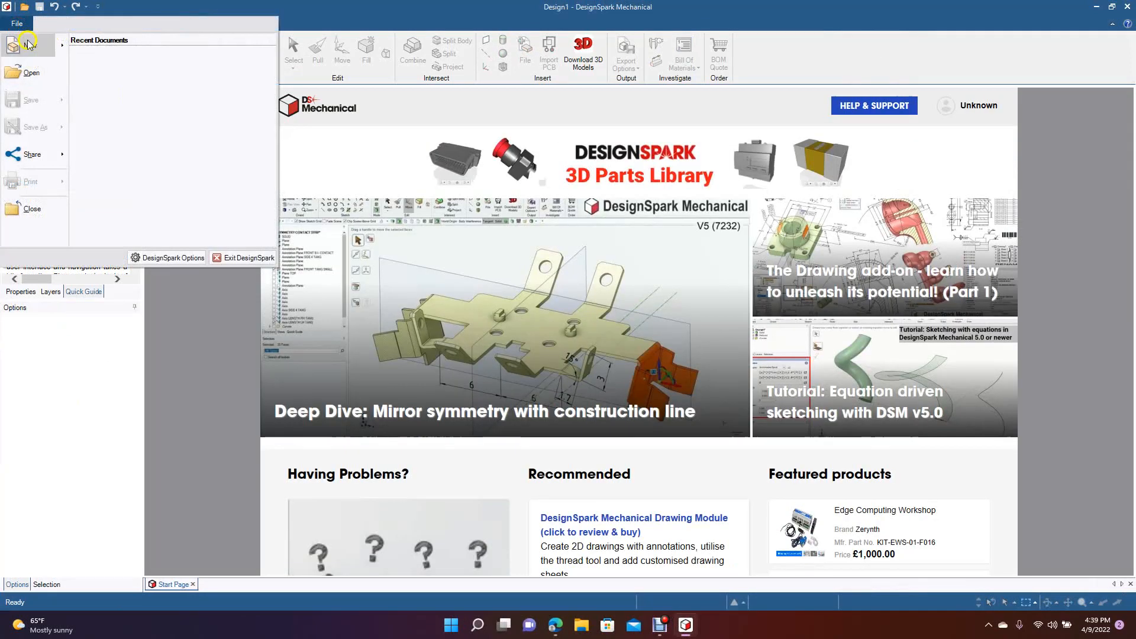
mouse_move(27, 45)
left_click(81, 60)
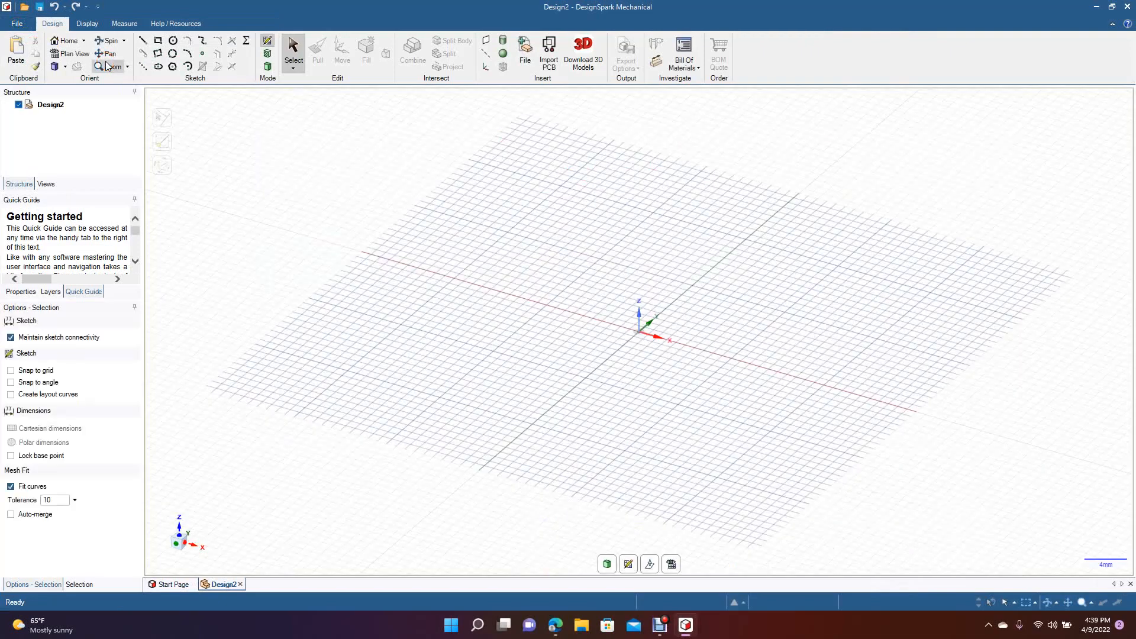
left_click(672, 565)
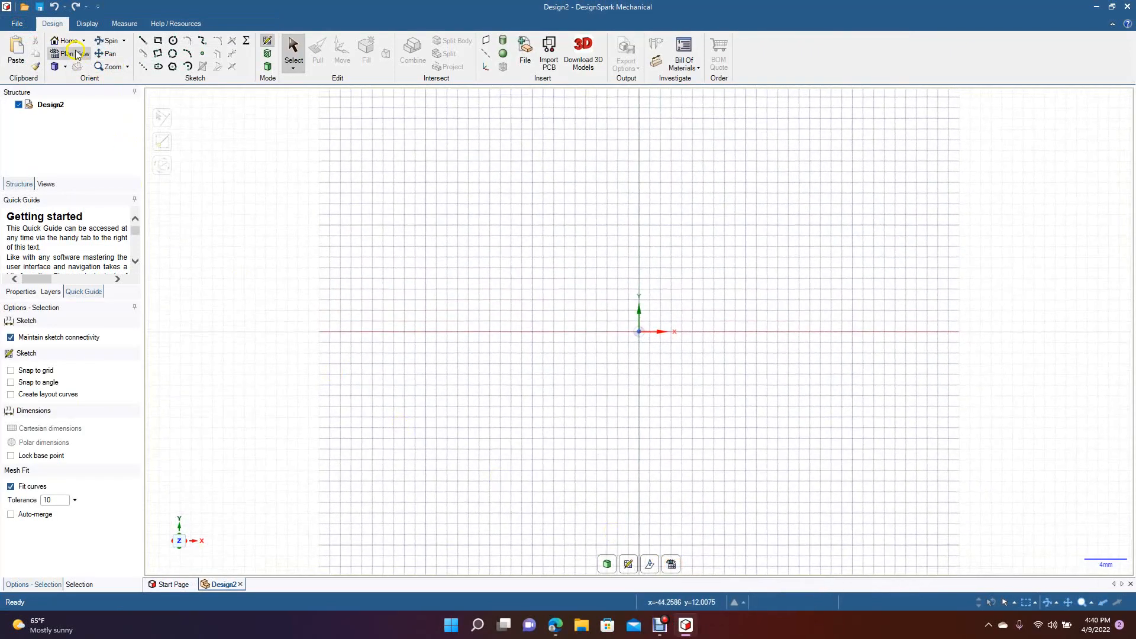
Step: Change this document's units type to Imperial, with lengths in inches
left_click(18, 27)
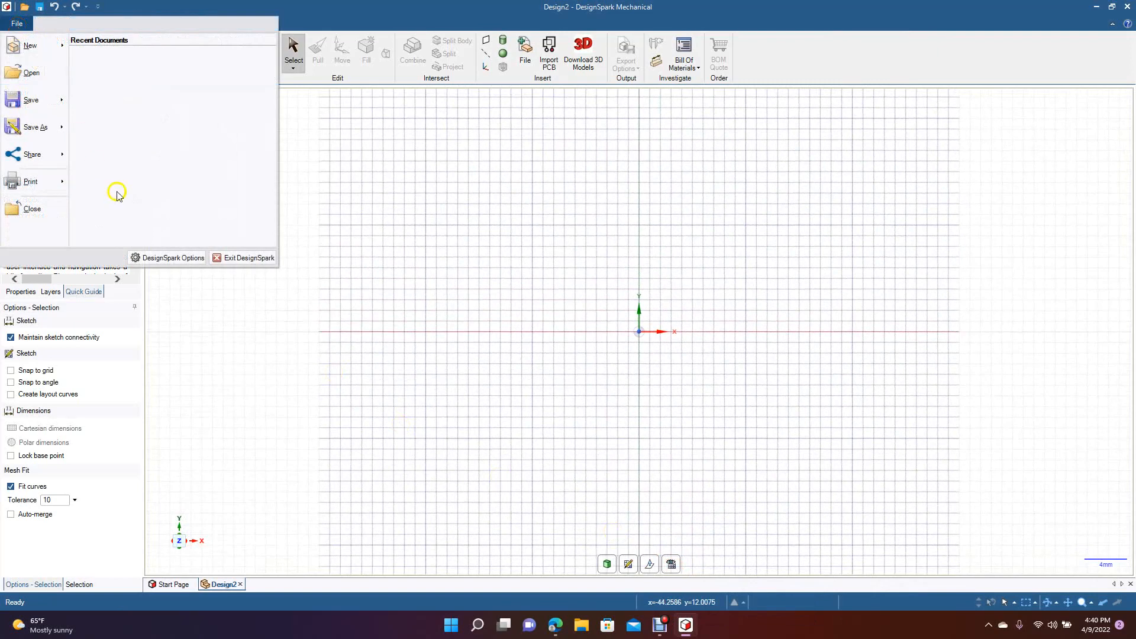
left_click(173, 258)
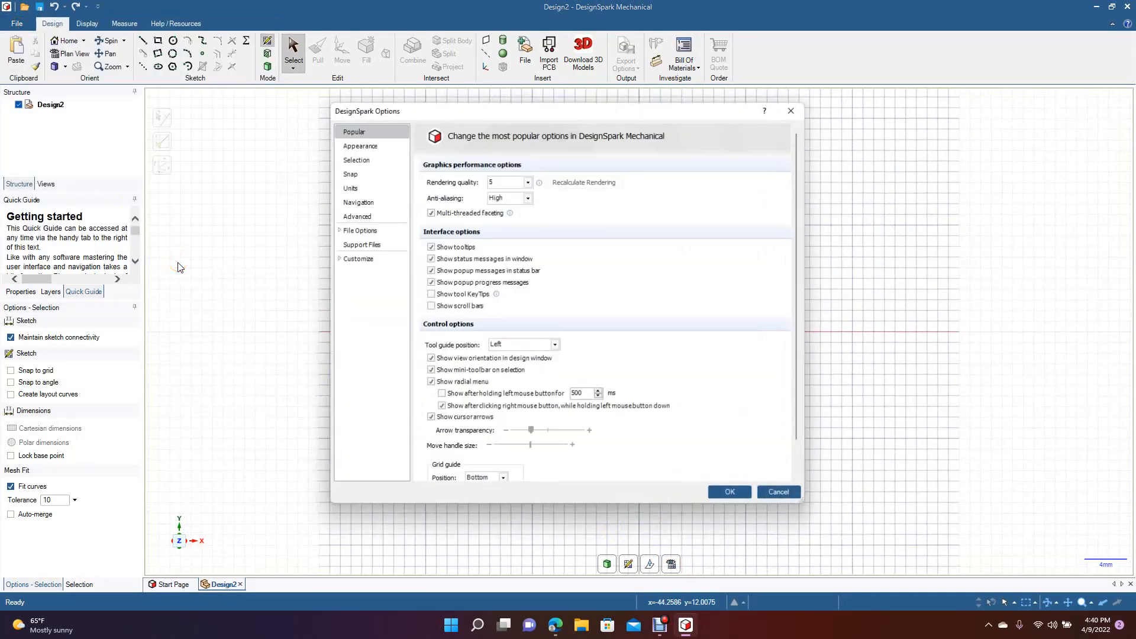
left_click(353, 188)
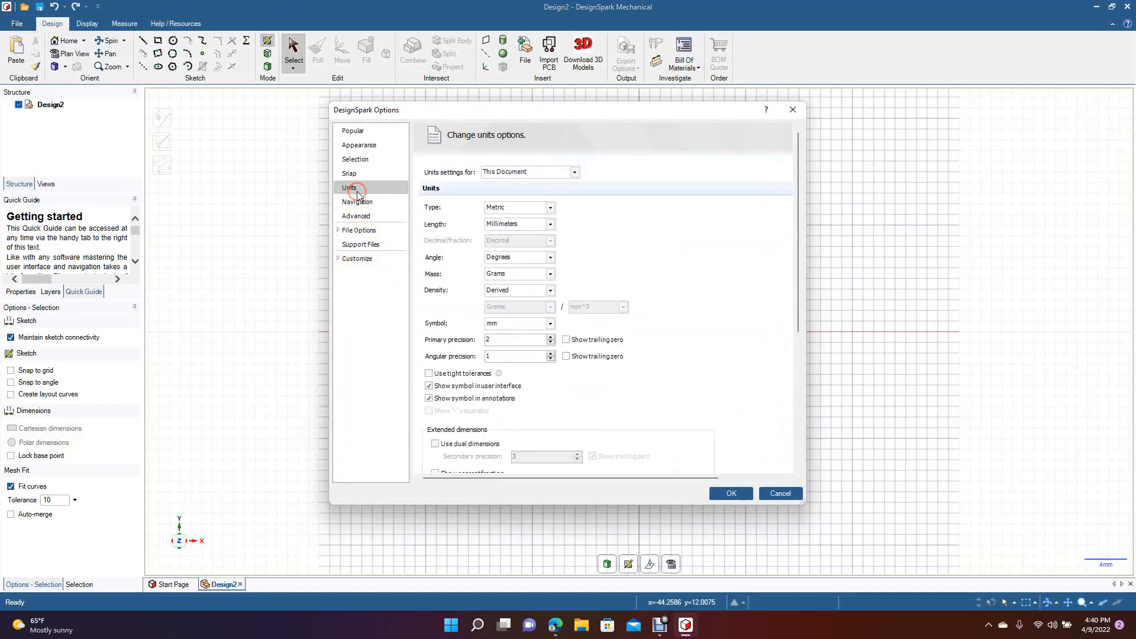
left_click(510, 209)
left_click(512, 223)
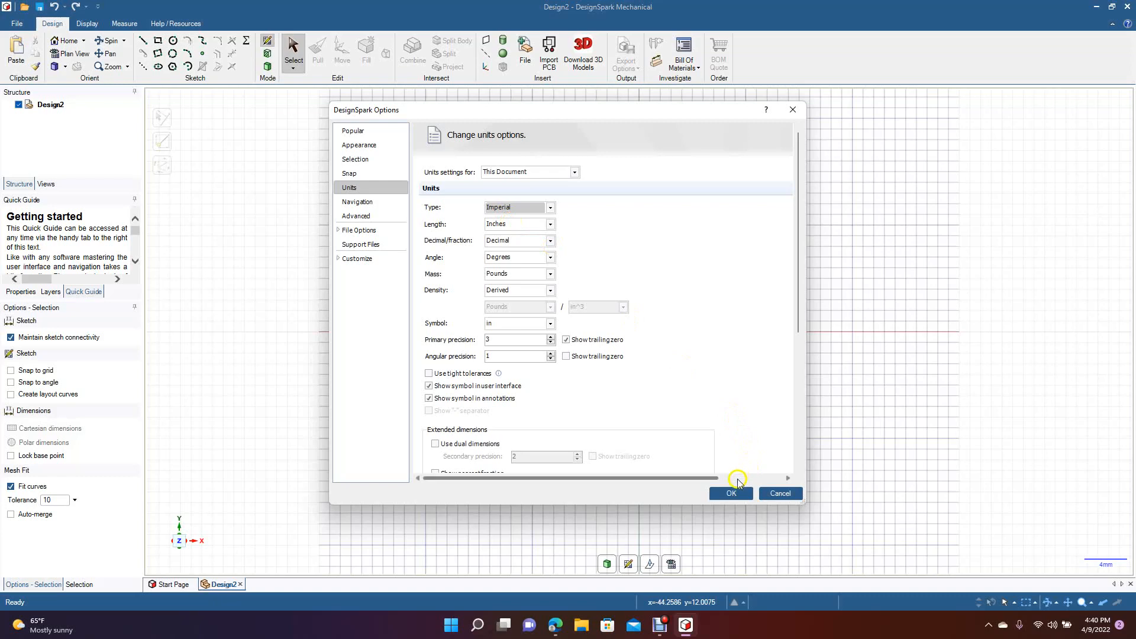
left_click(732, 494)
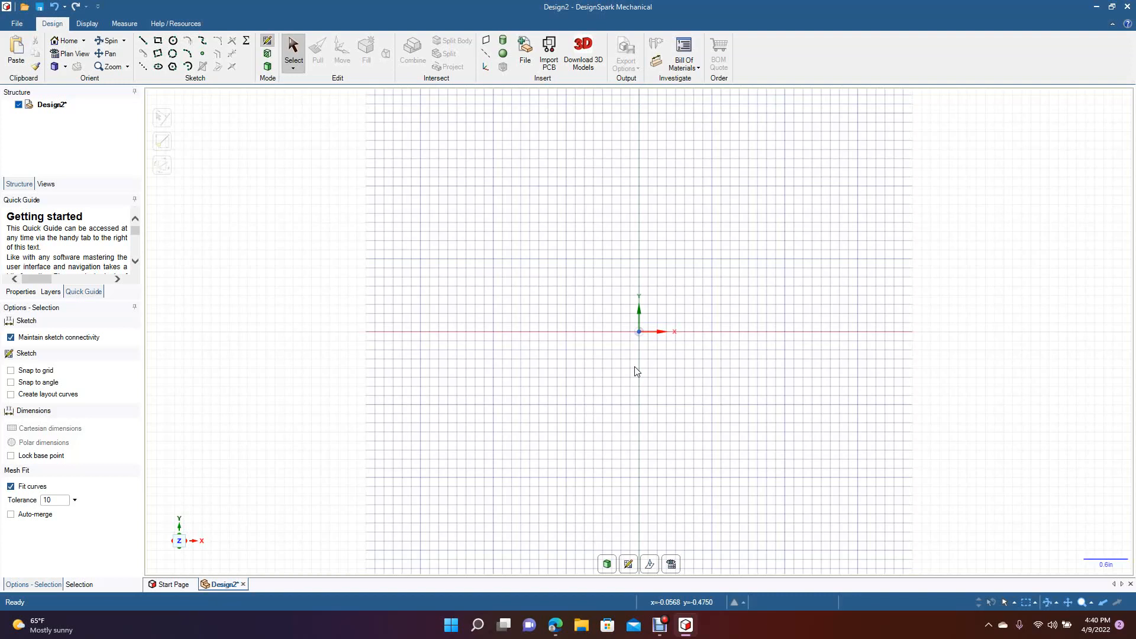
Step: Sketch a circle of 1.125 in diameter centred on the origin
left_click(172, 41)
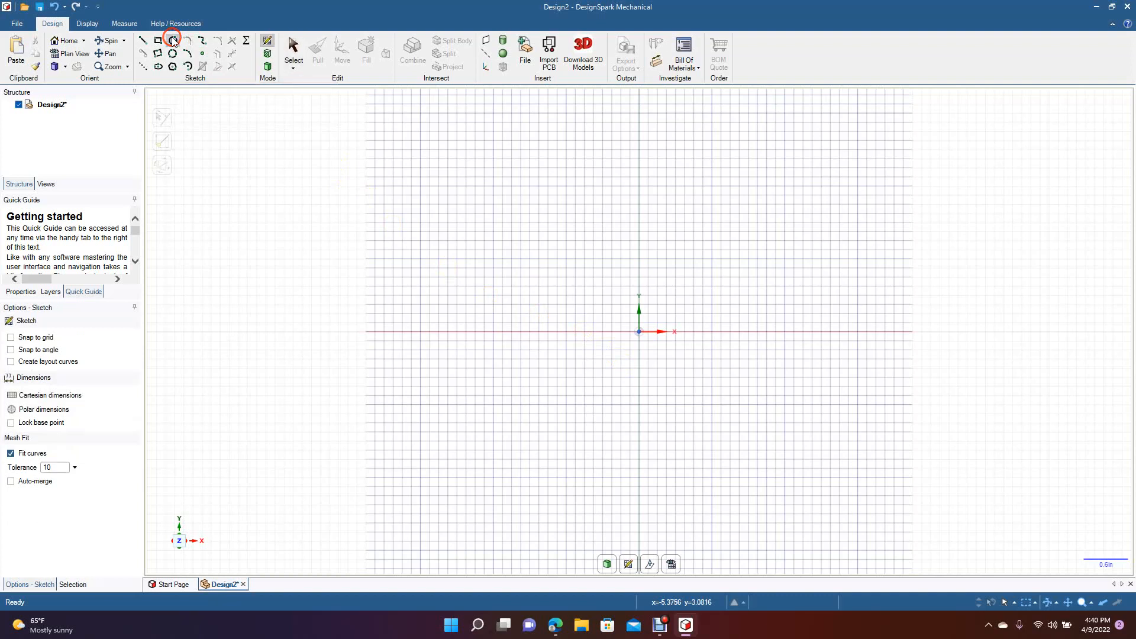
left_click(639, 332)
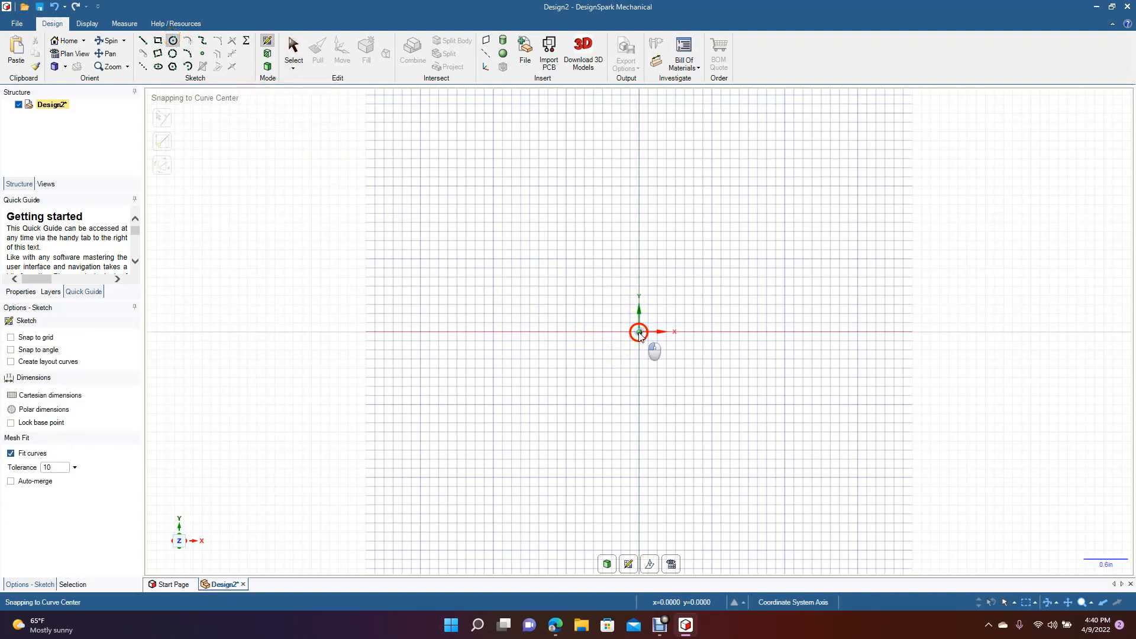
left_click(729, 274)
type("1.")
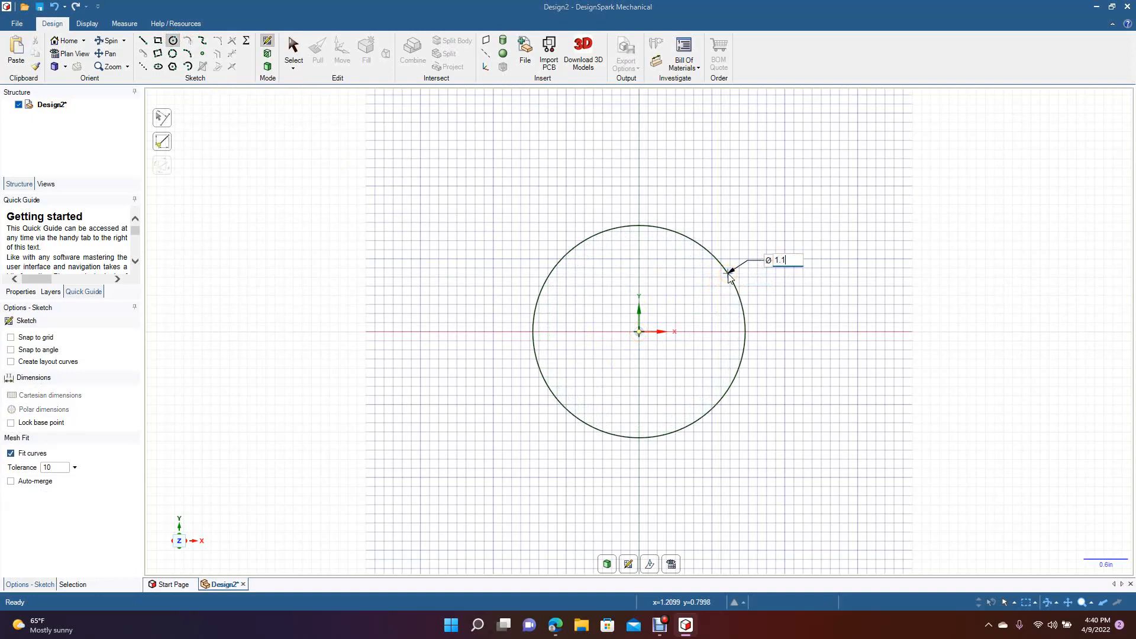
type("125")
key("Return")
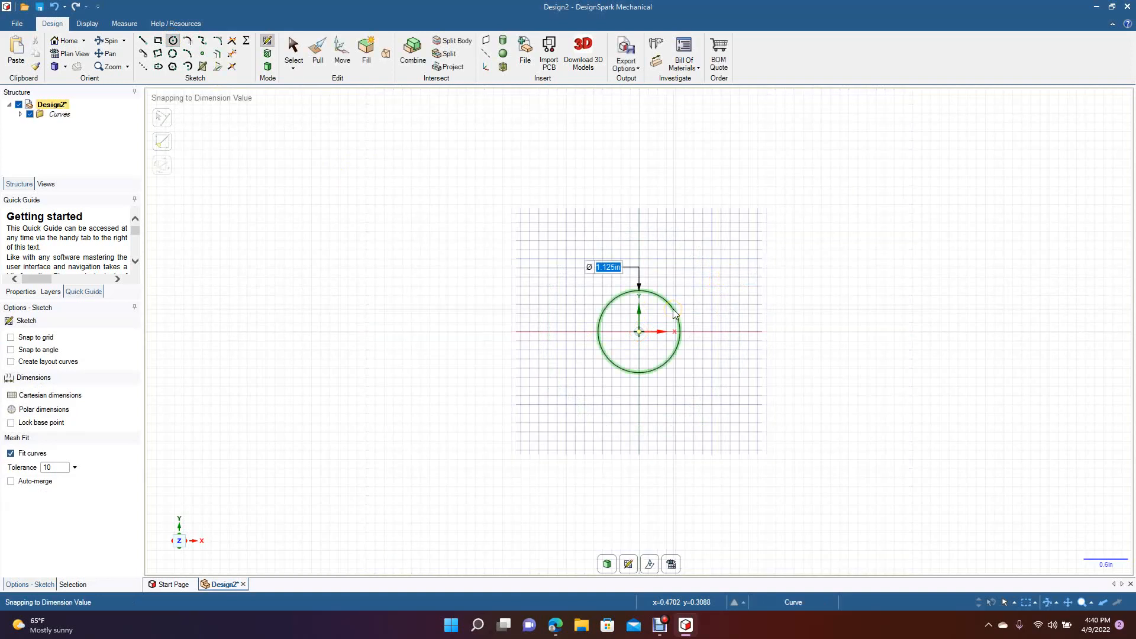
left_click(639, 390)
scroll(639, 391, "up", 5)
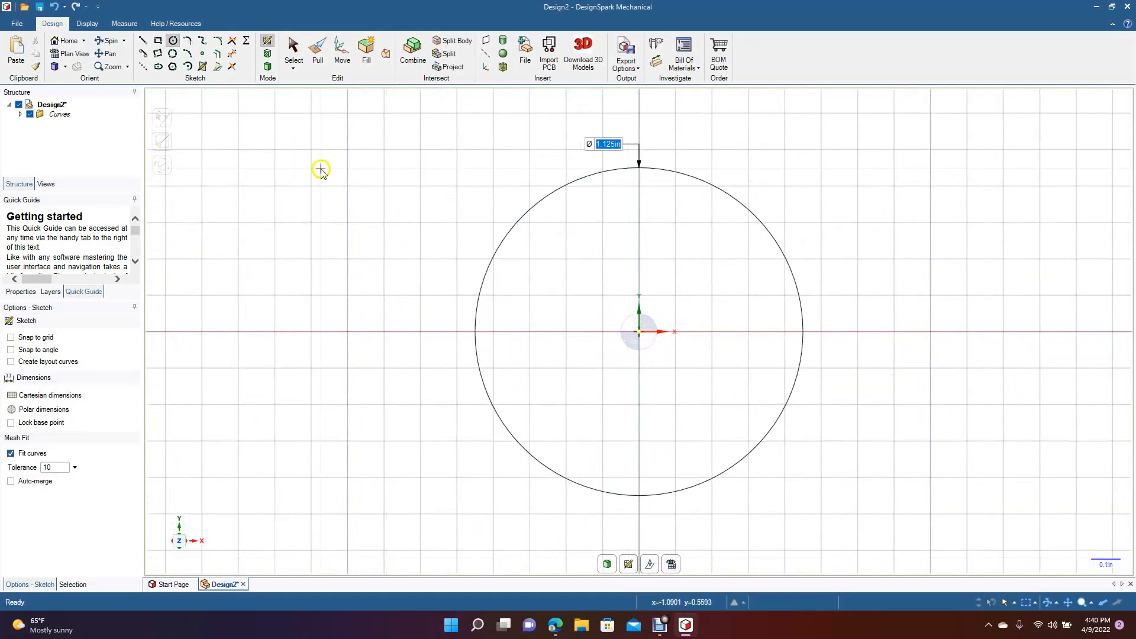
left_click(294, 52)
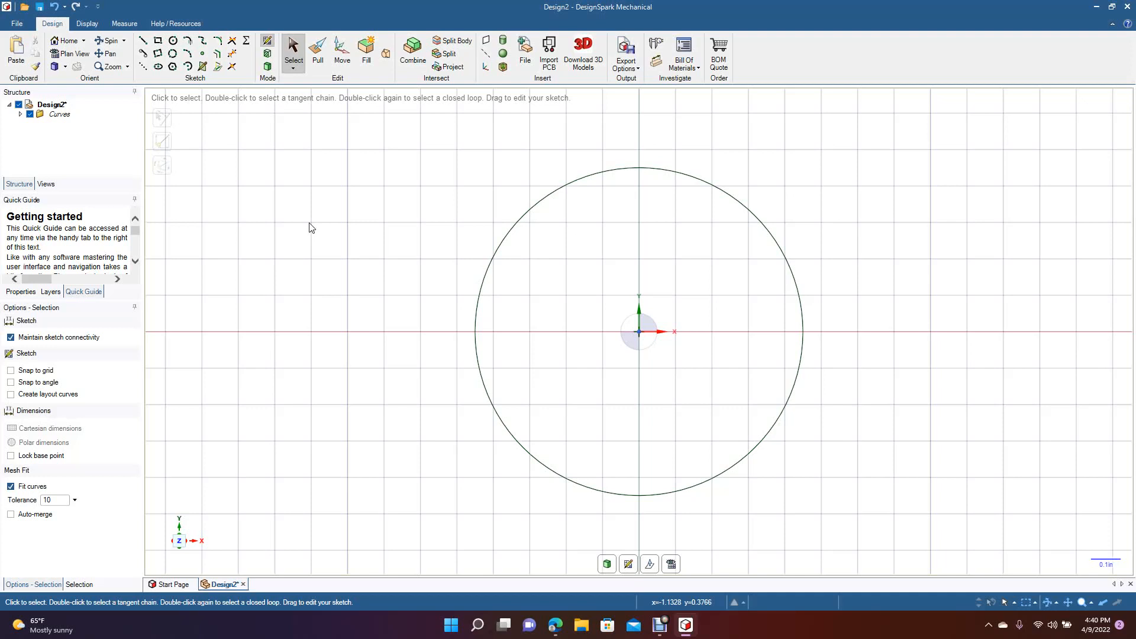
left_click(159, 56)
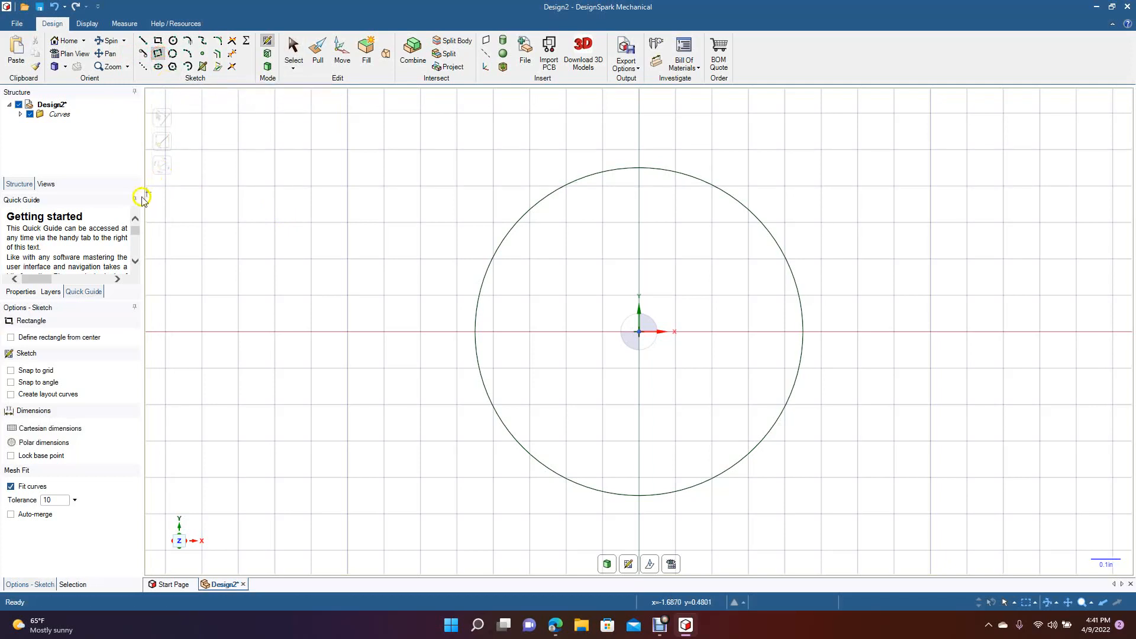
left_click(64, 338)
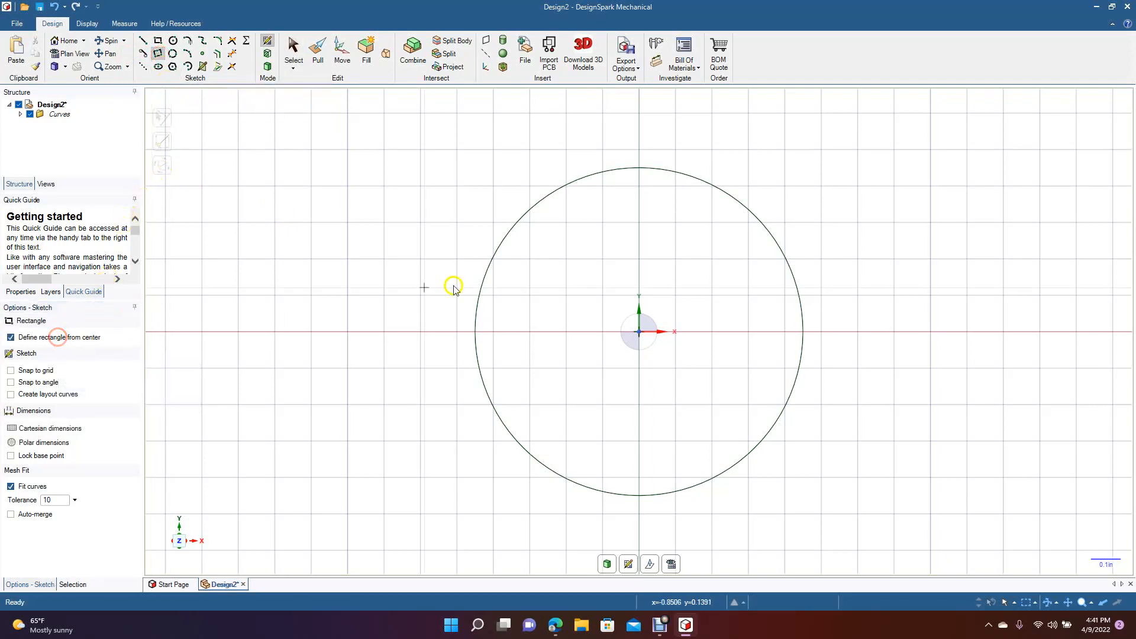
left_click(640, 331)
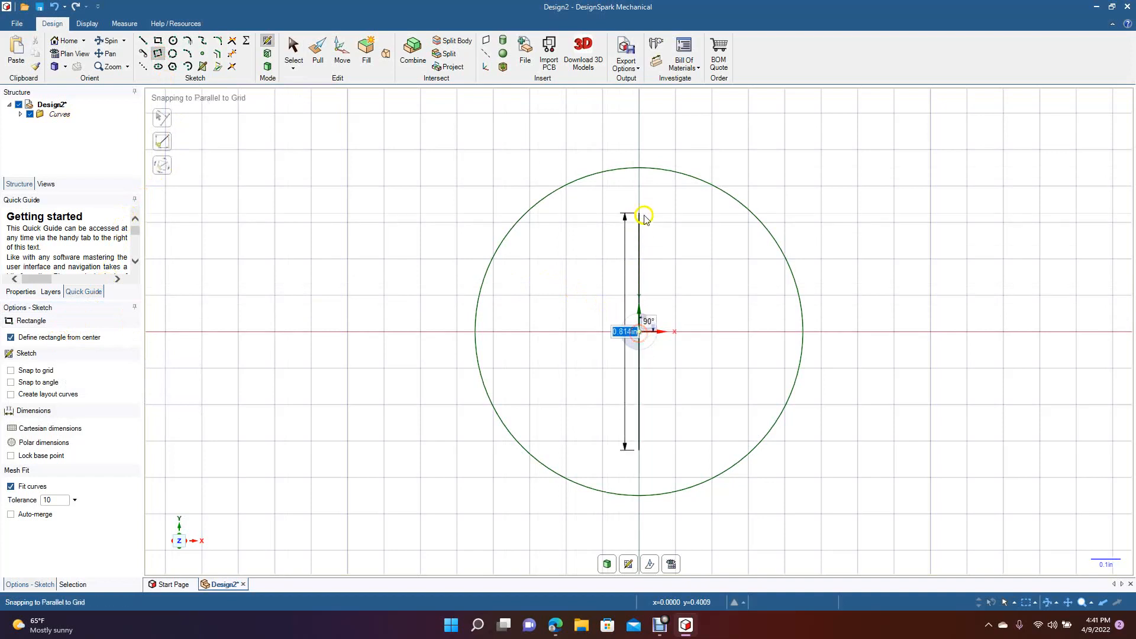
left_click(640, 142)
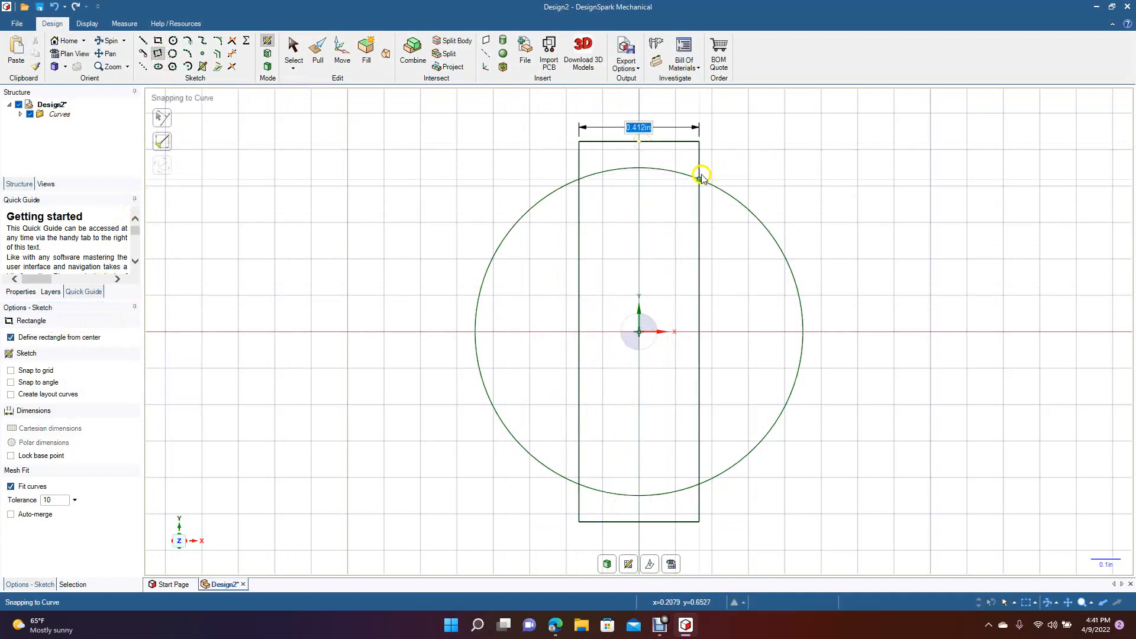
left_click(661, 190)
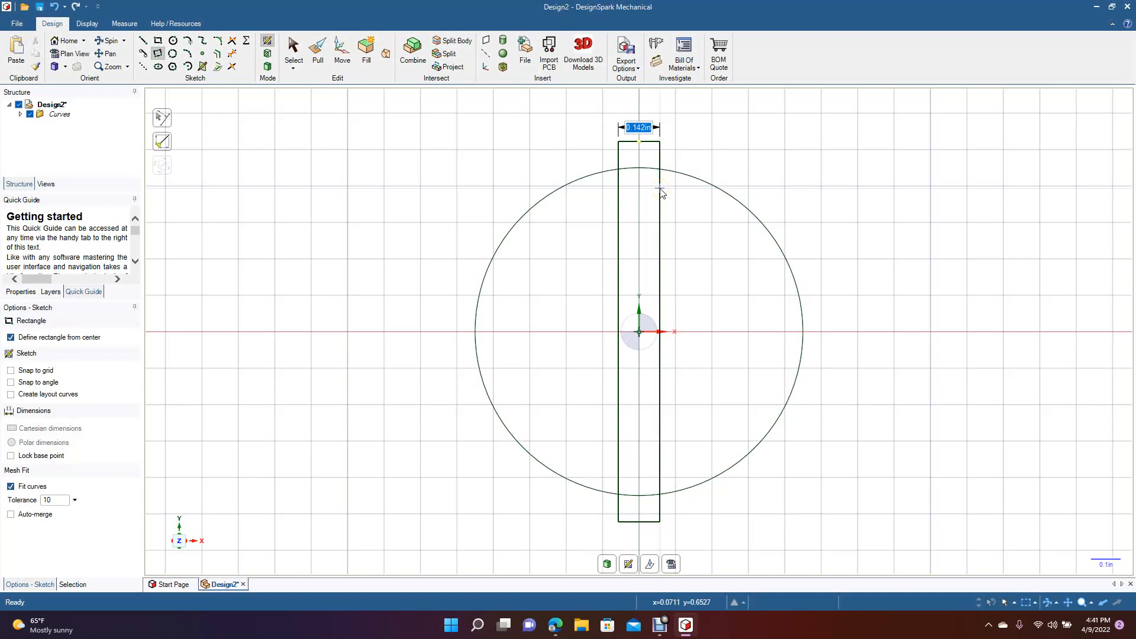
type("0.1")
key("Return")
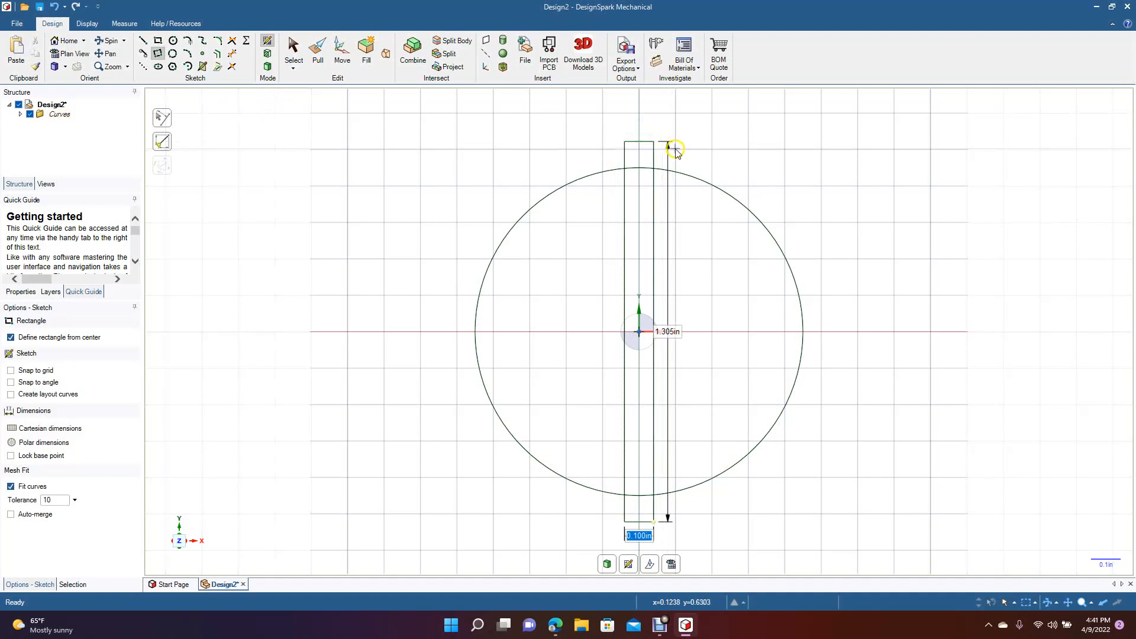
key("Escape")
left_click(212, 99)
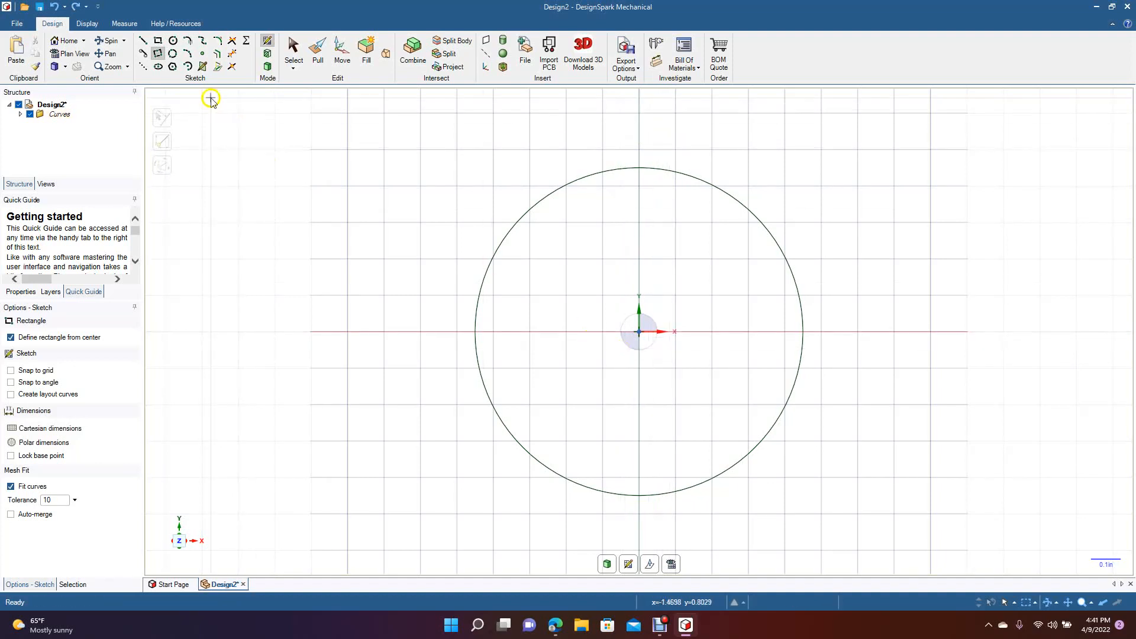
Step: Sketch a vertical rectangle centred on the origin, 0.3 in wide and about 1.29 in tall, extending past the circle
left_click(158, 42)
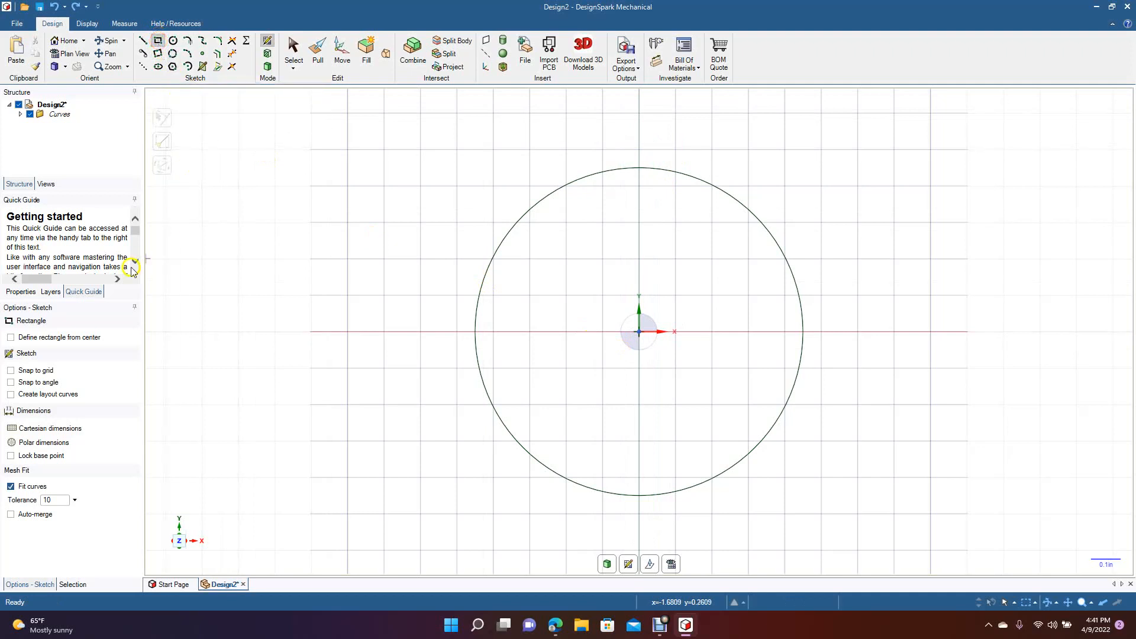
left_click(80, 337)
left_click(45, 337)
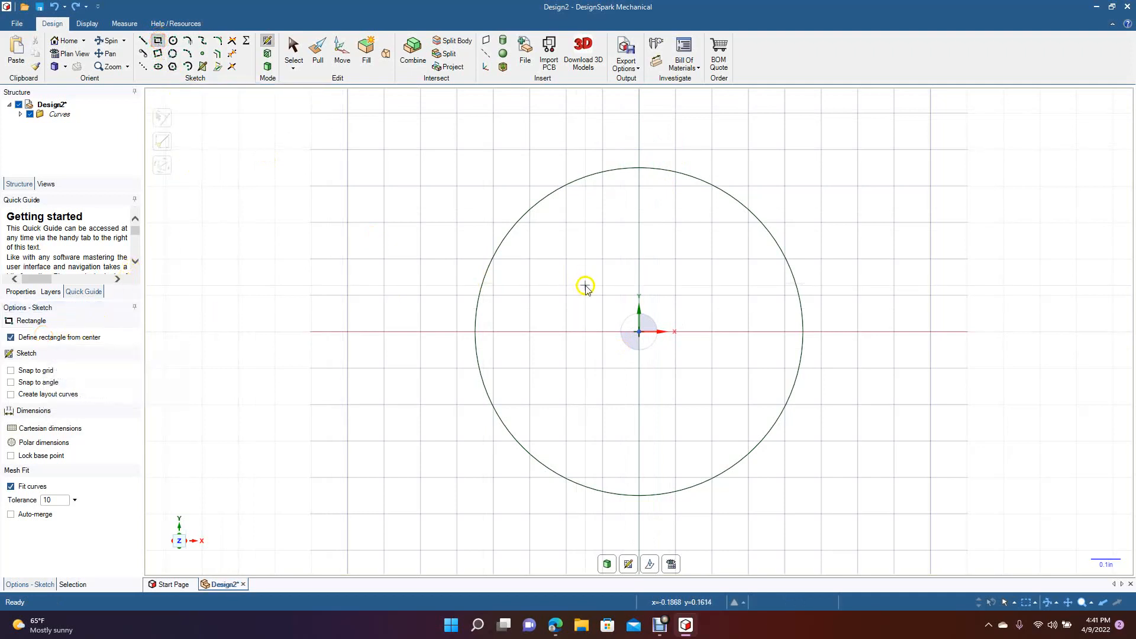
left_click(644, 327)
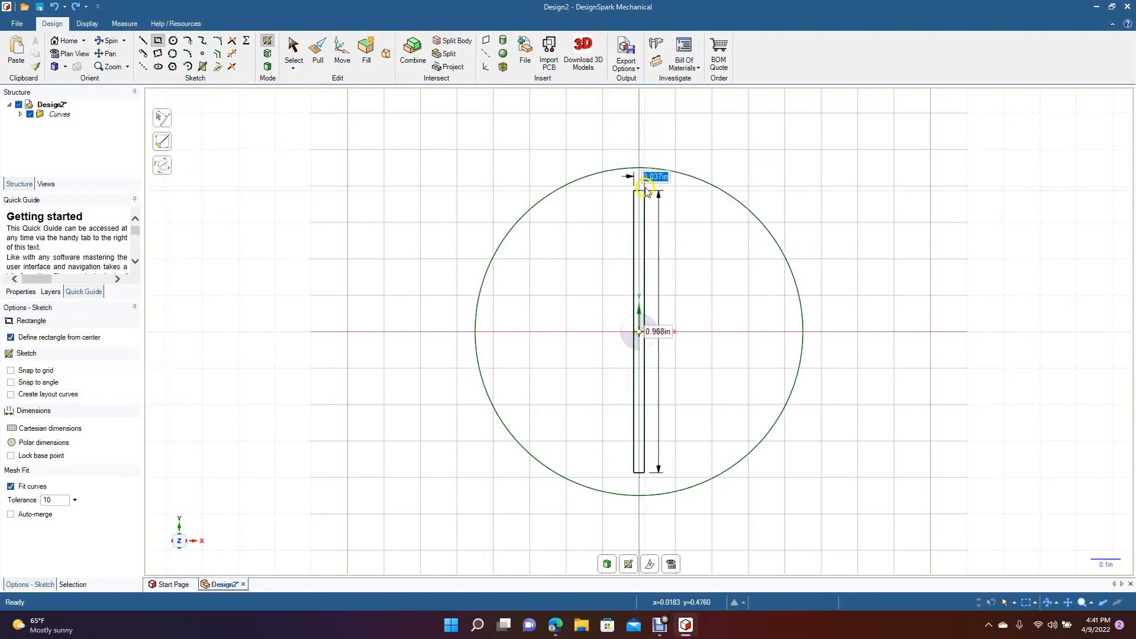
left_click(674, 144)
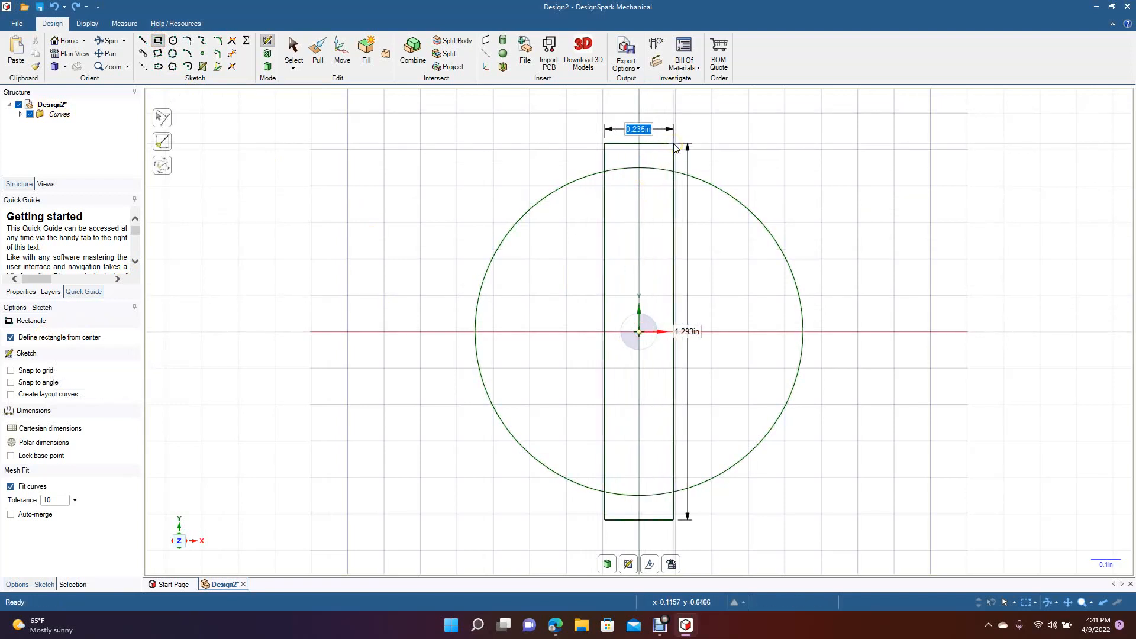
type("0.3")
key("Tab")
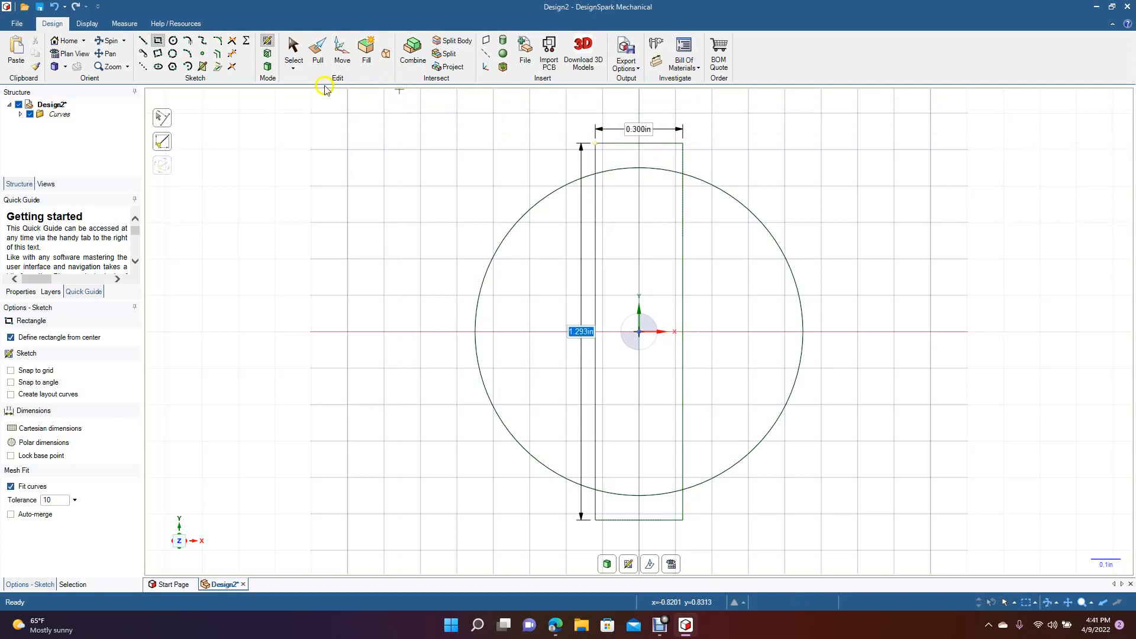
left_click(296, 57)
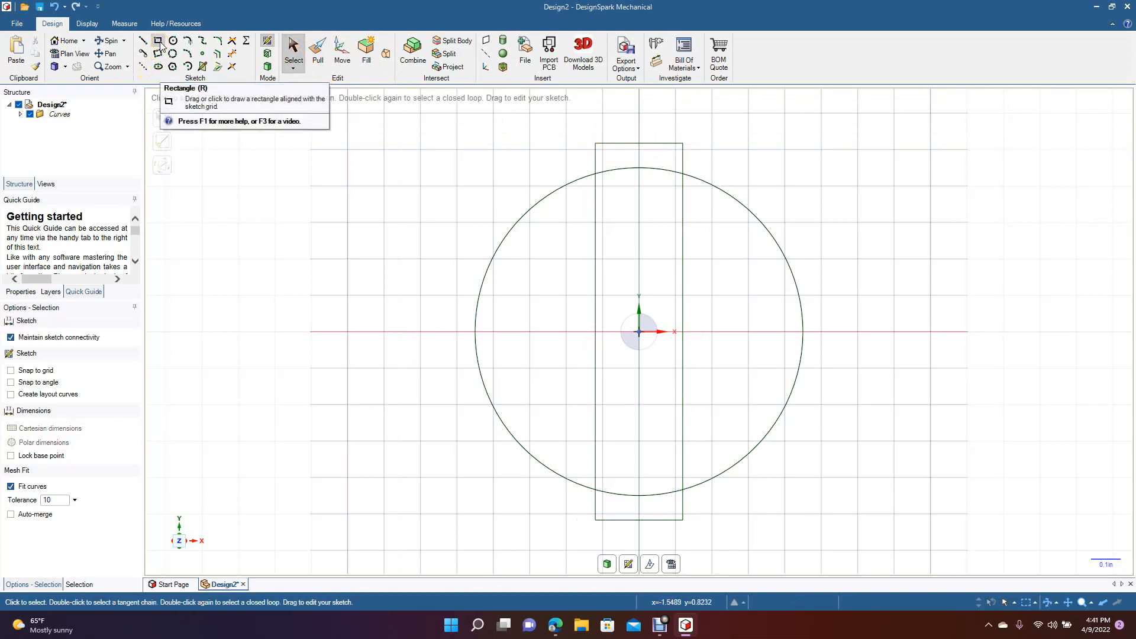
left_click(158, 41)
left_click(77, 338)
left_click(640, 332)
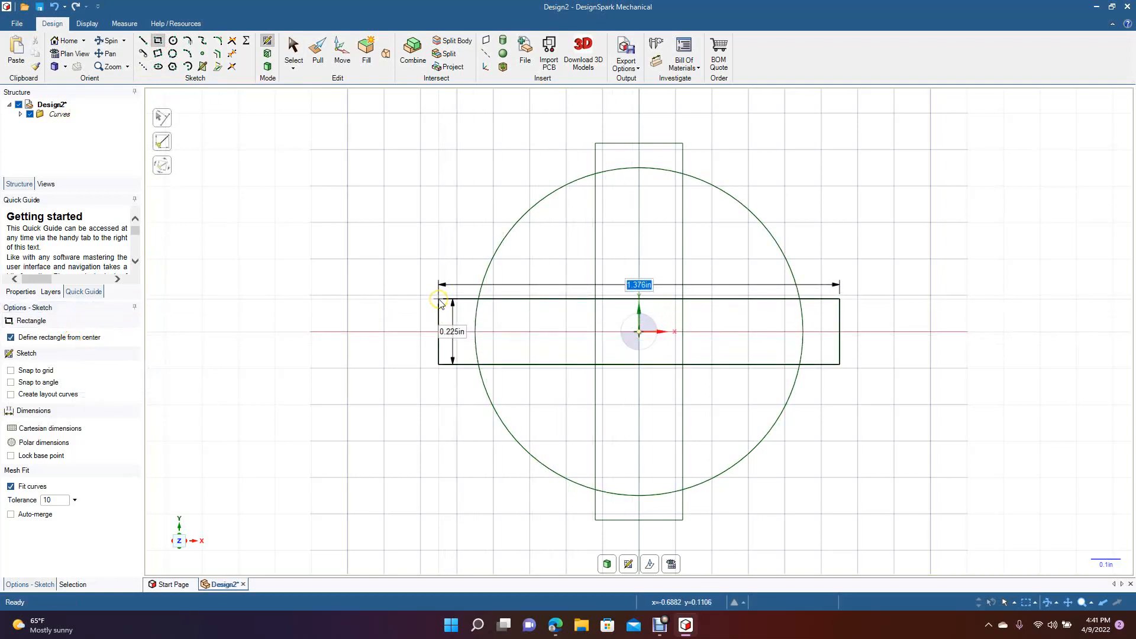
type("0")
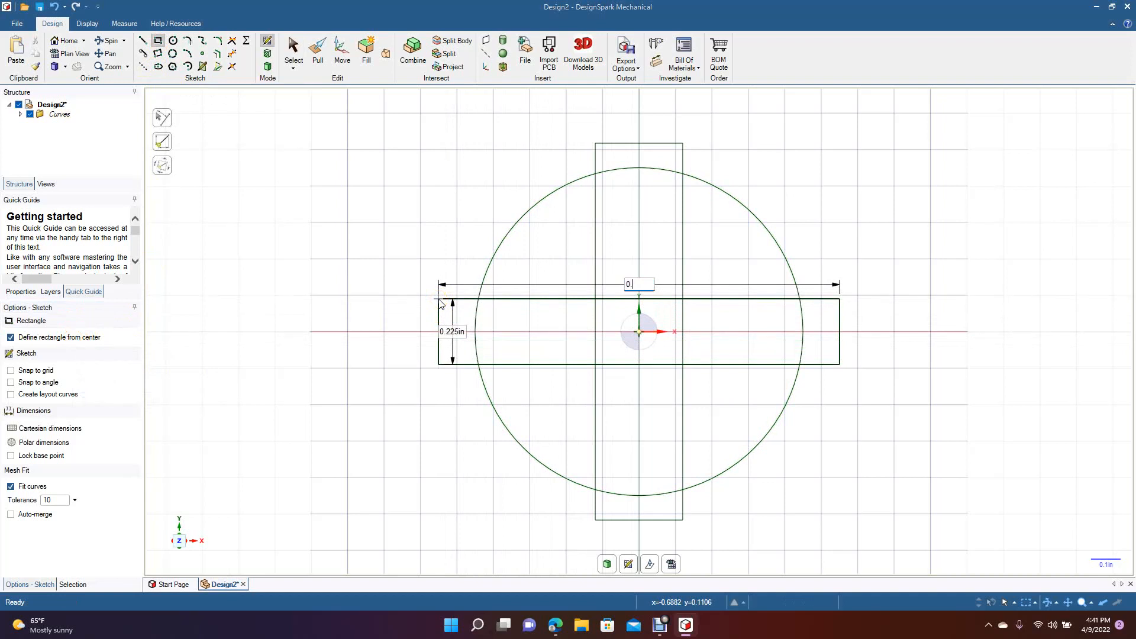
type(".3")
key("Tab")
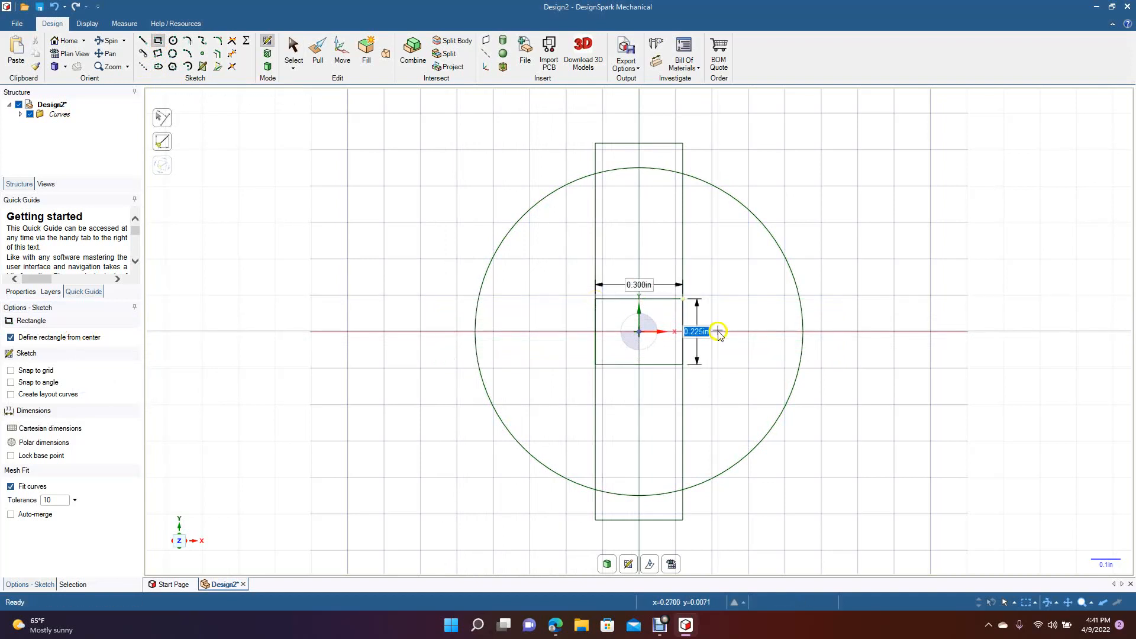
key("Escape")
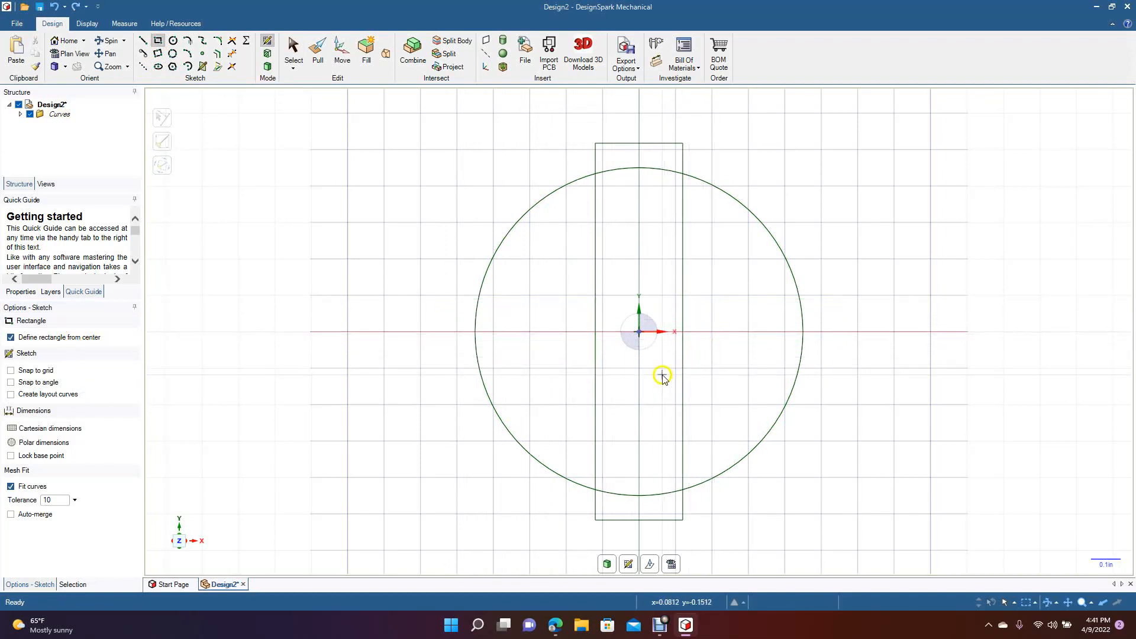
Step: Sketch a horizontal rectangle centred on the origin, about 1.76 in long and 0.3 in high, crossing the circle and the vertical rectangle
left_click(639, 333)
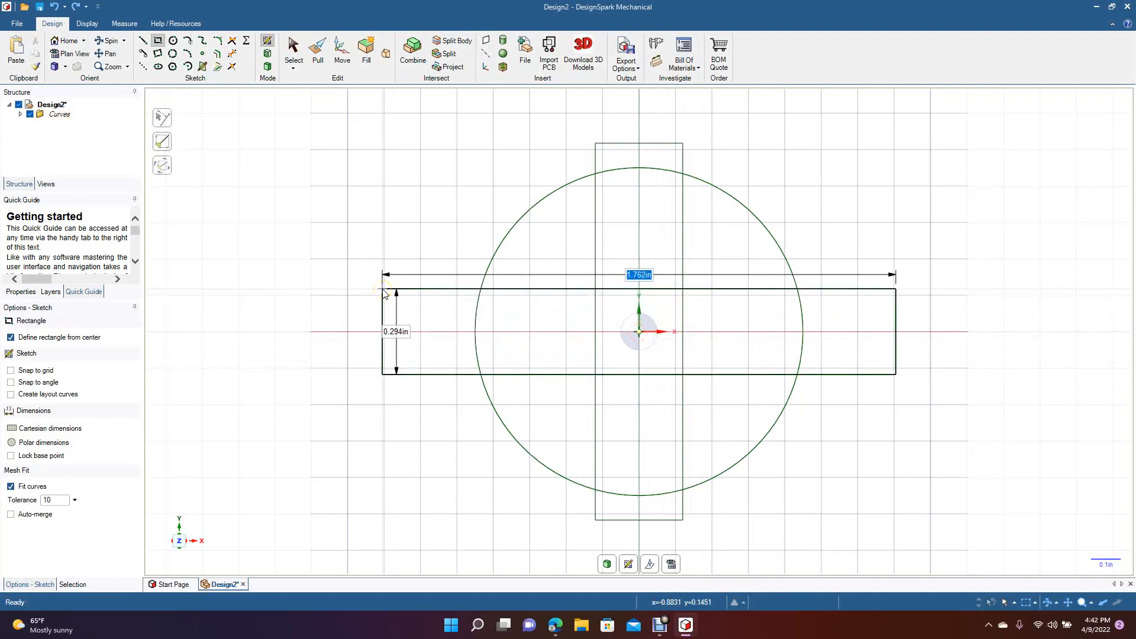
key("Tab")
type("0")
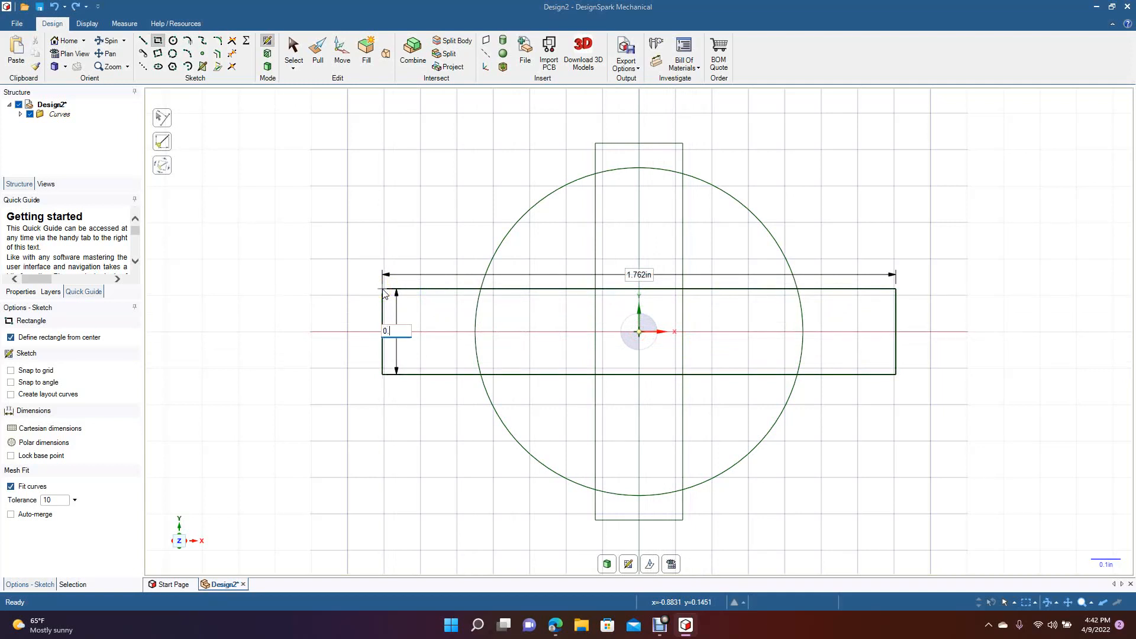
type(".3")
key("Return")
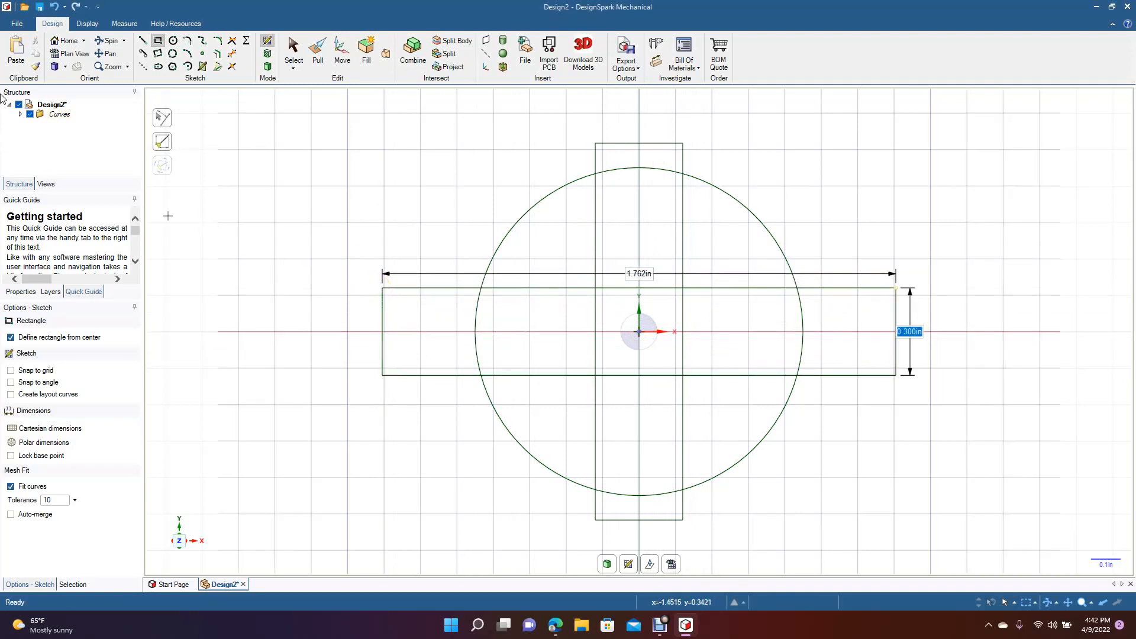
Step: Sketch two 0.15 in lines tangent to the circle: up from its left quadrant point and left from its top quadrant point
left_click(300, 59)
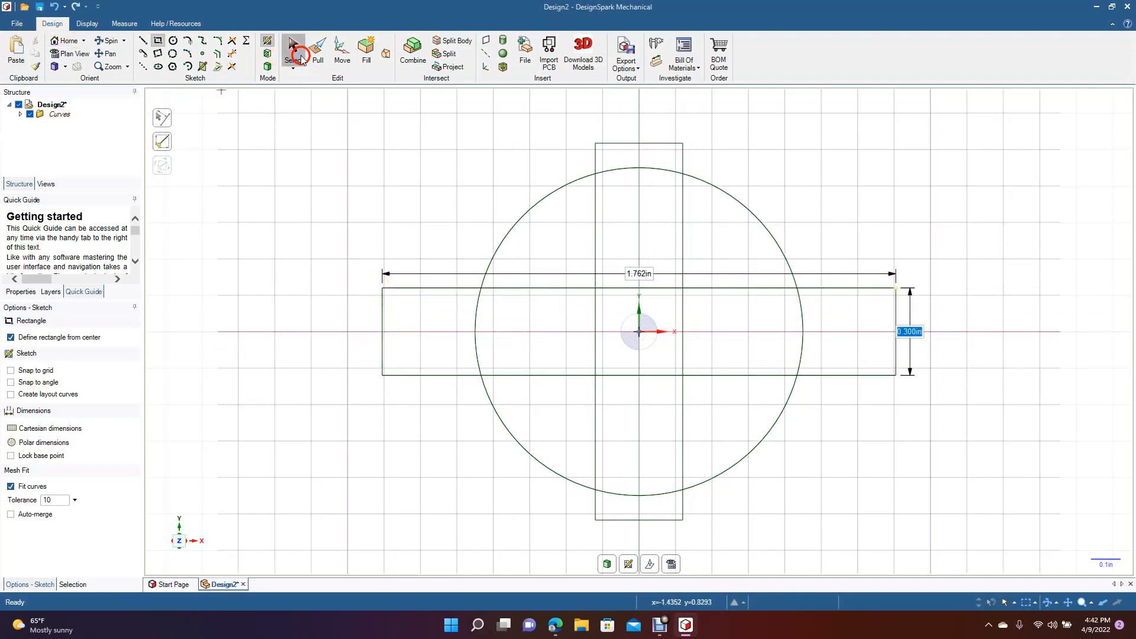
left_click(306, 133)
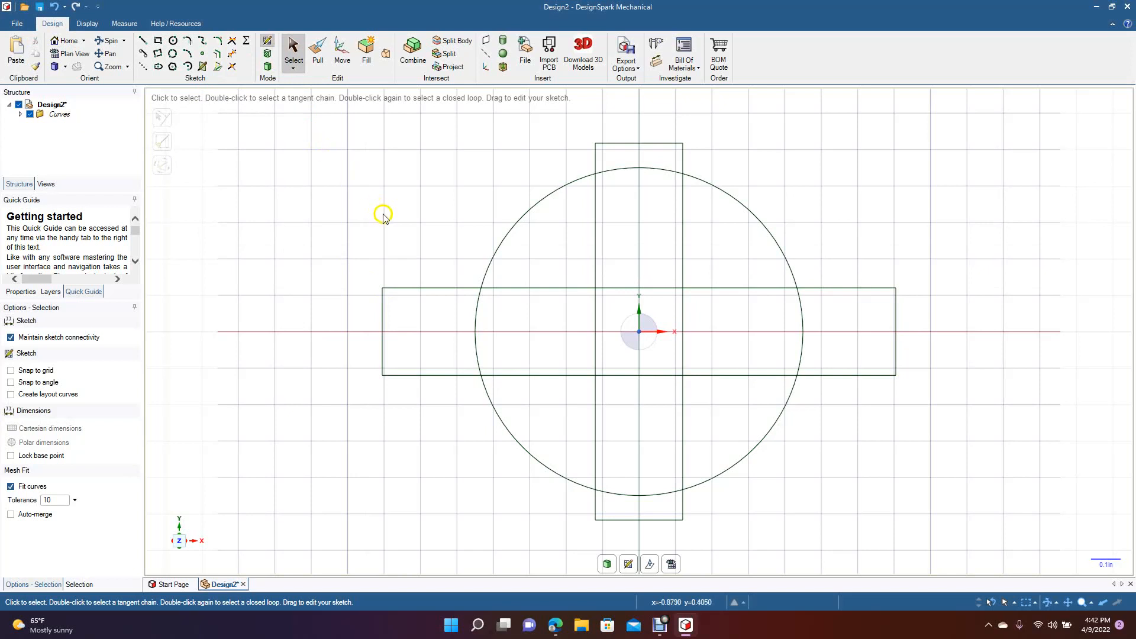
left_click(479, 289)
left_click(446, 276)
left_click(139, 41)
left_click(475, 332)
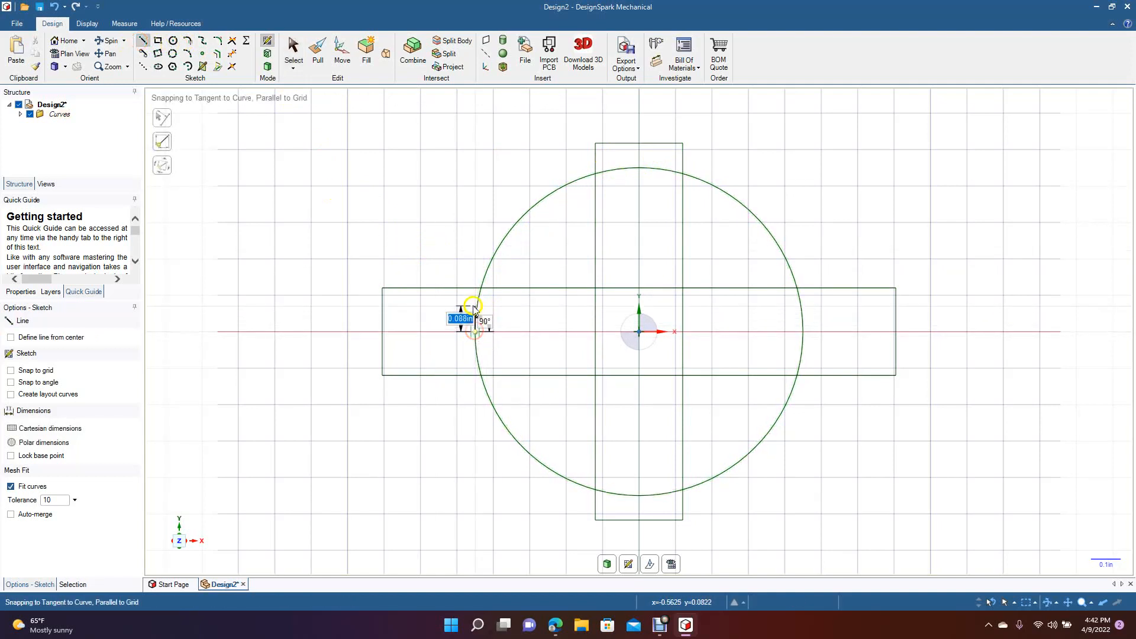
left_click(476, 289)
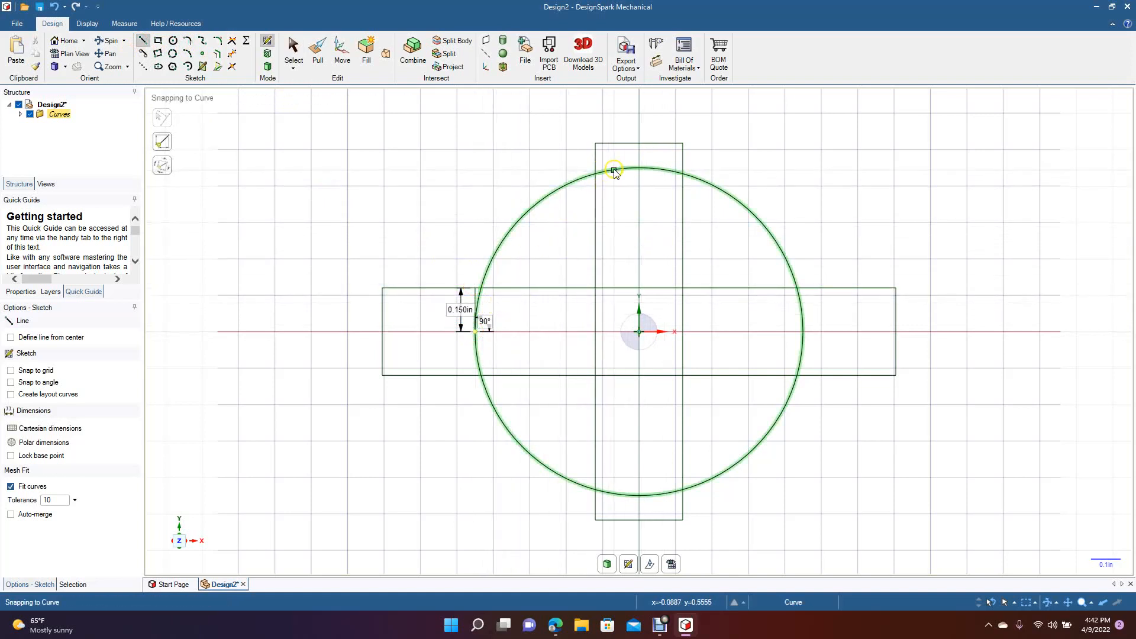
left_click(640, 167)
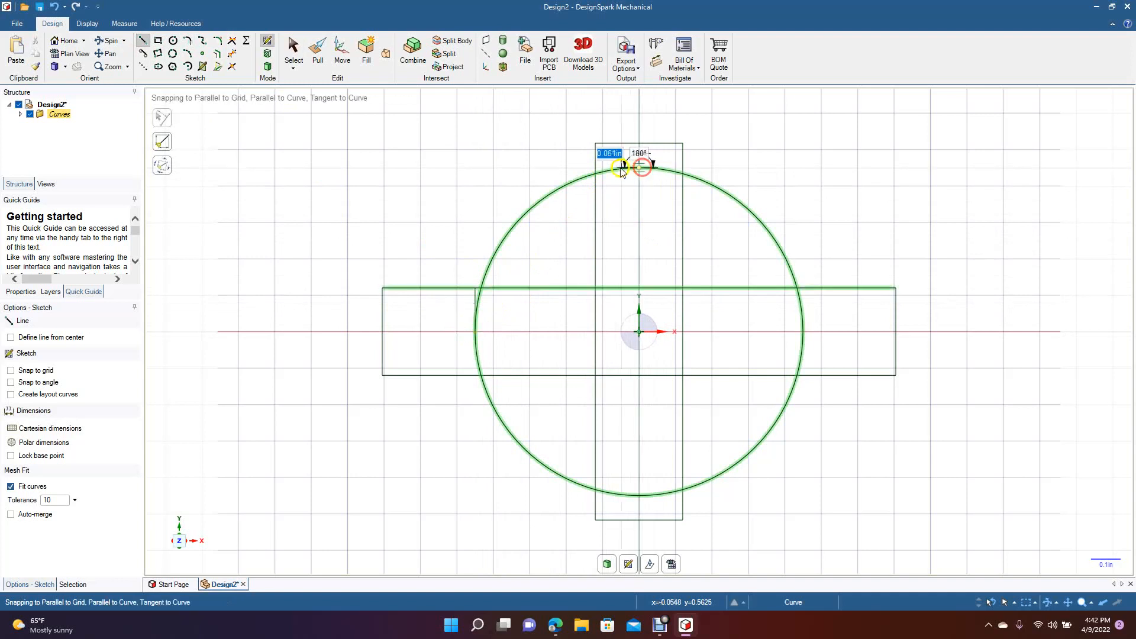
left_click(599, 169)
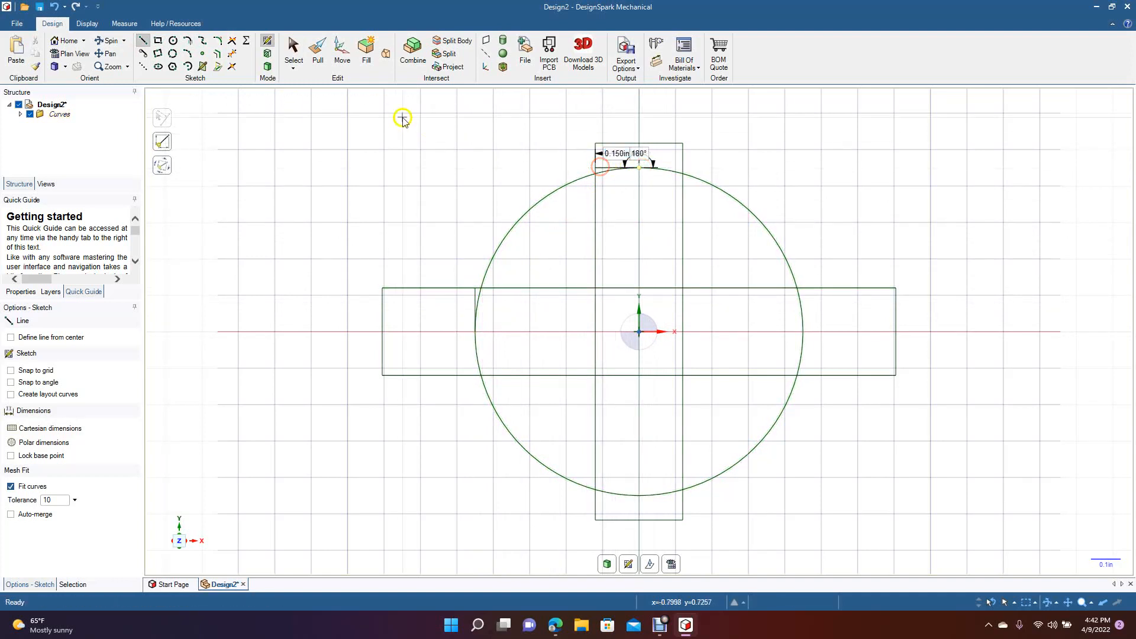
left_click(294, 52)
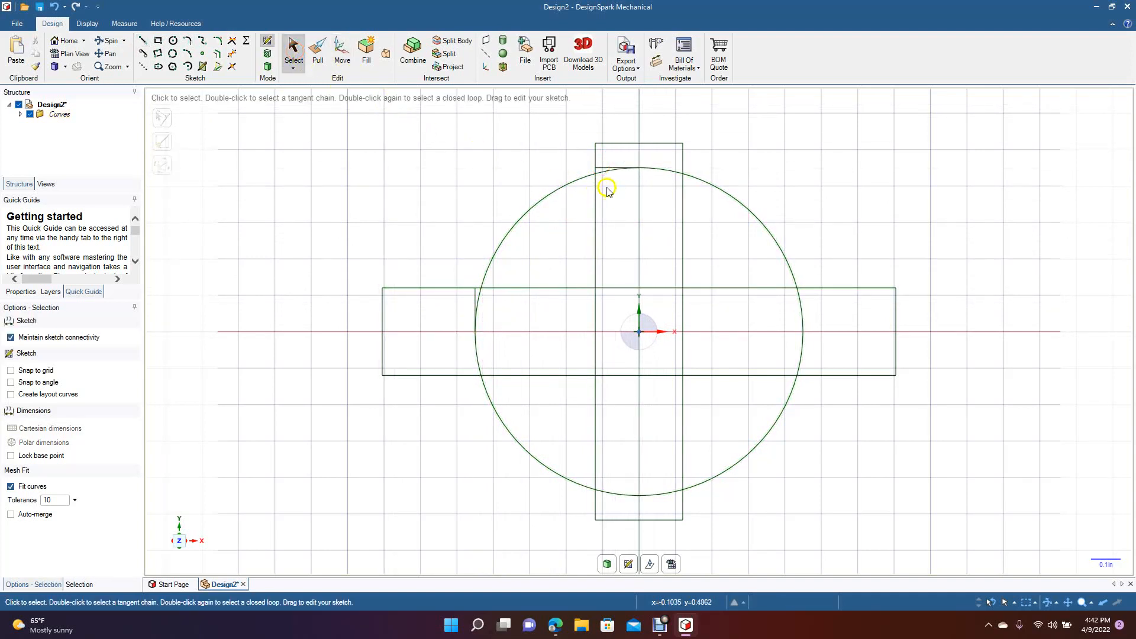
left_click(577, 180)
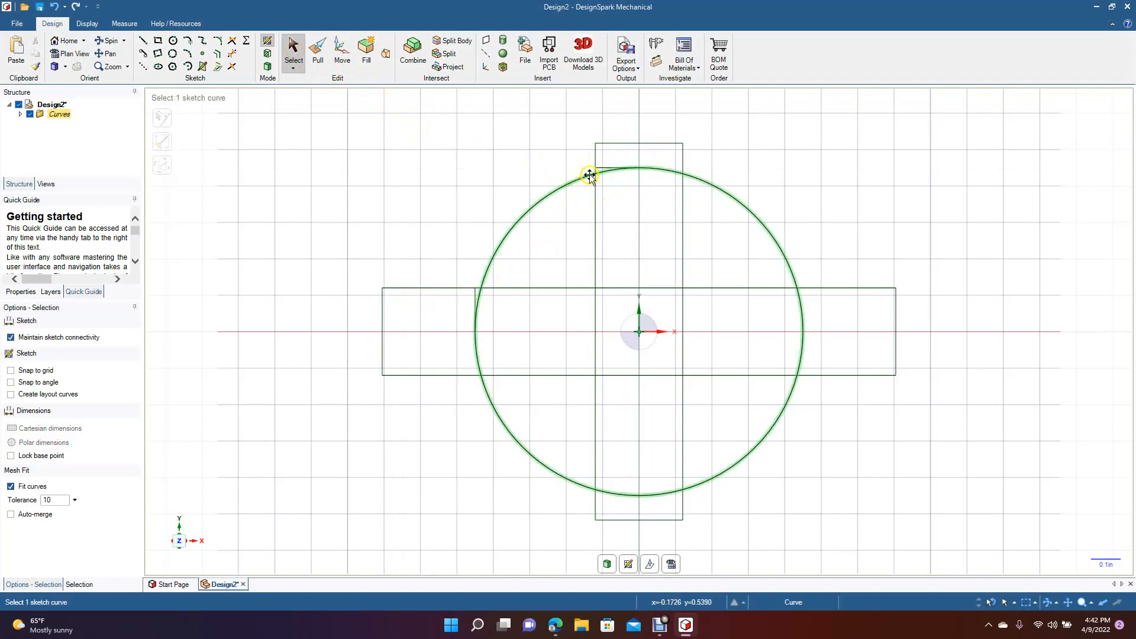
Step: Sketch a 0.392 in radius, 90° three-point arc curving towards the origin between the circle's two upper-left intersections with the rectangles
left_click(188, 53)
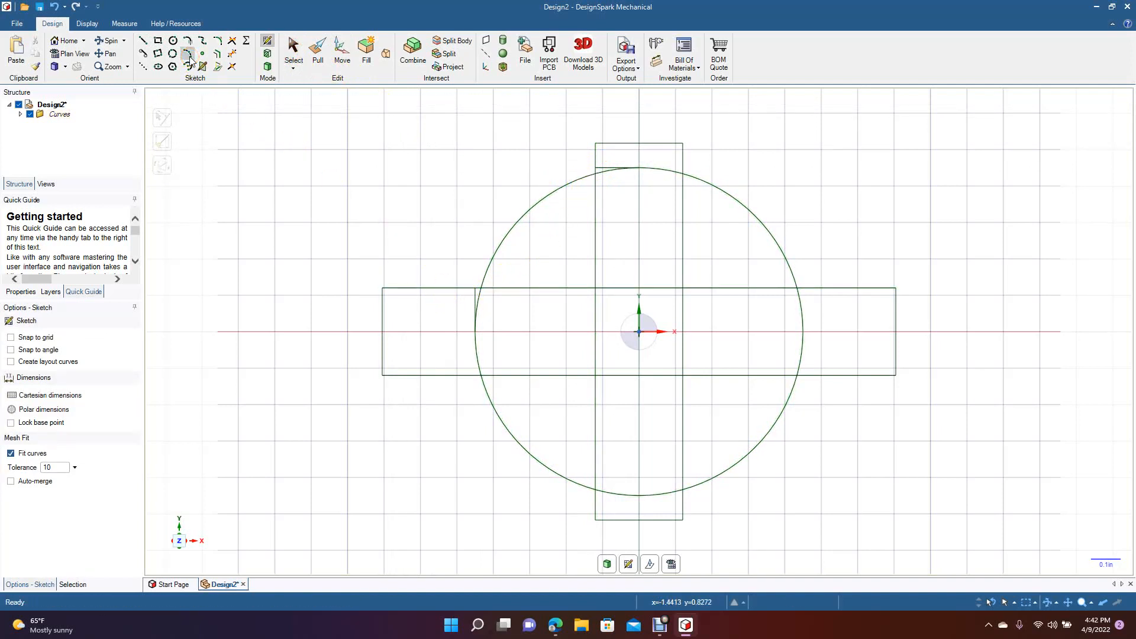
left_click(481, 289)
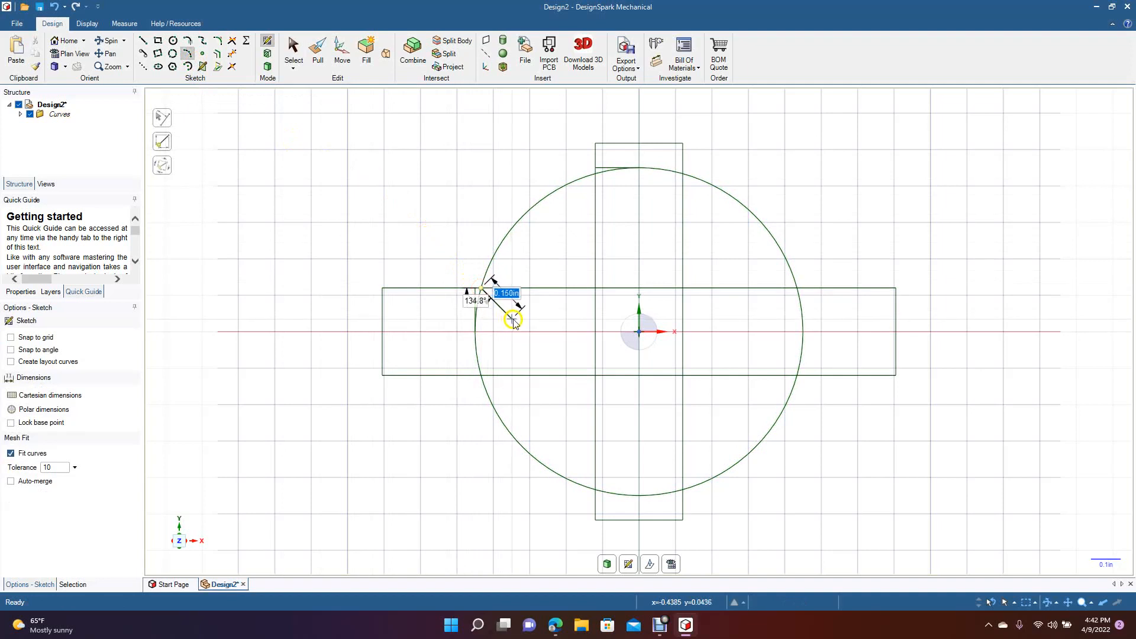
left_click(596, 174)
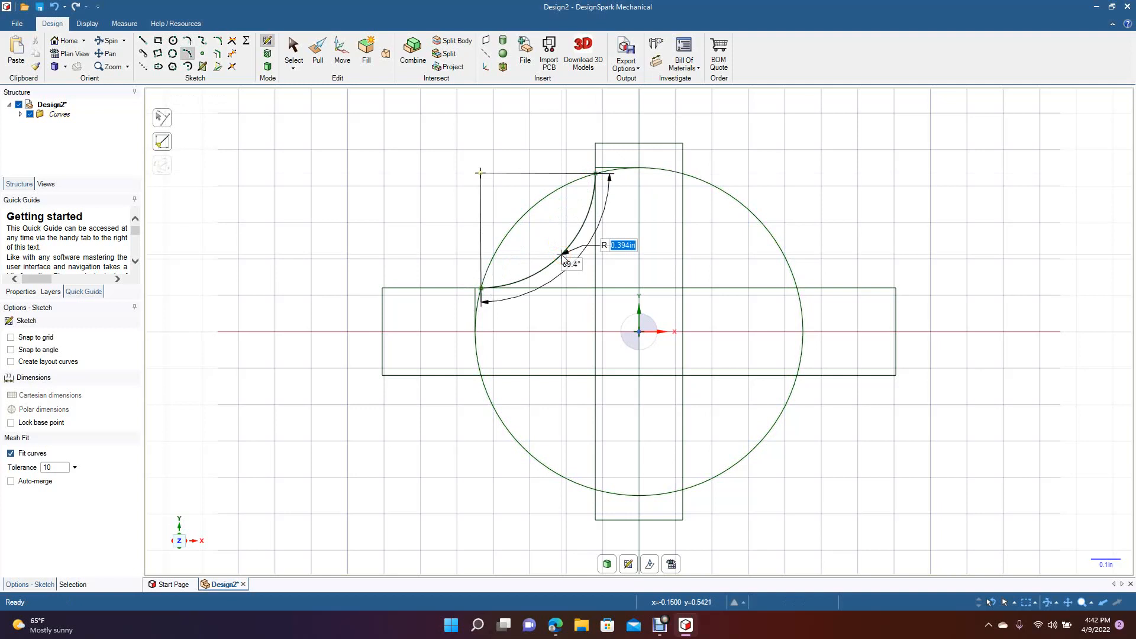
left_click(563, 256)
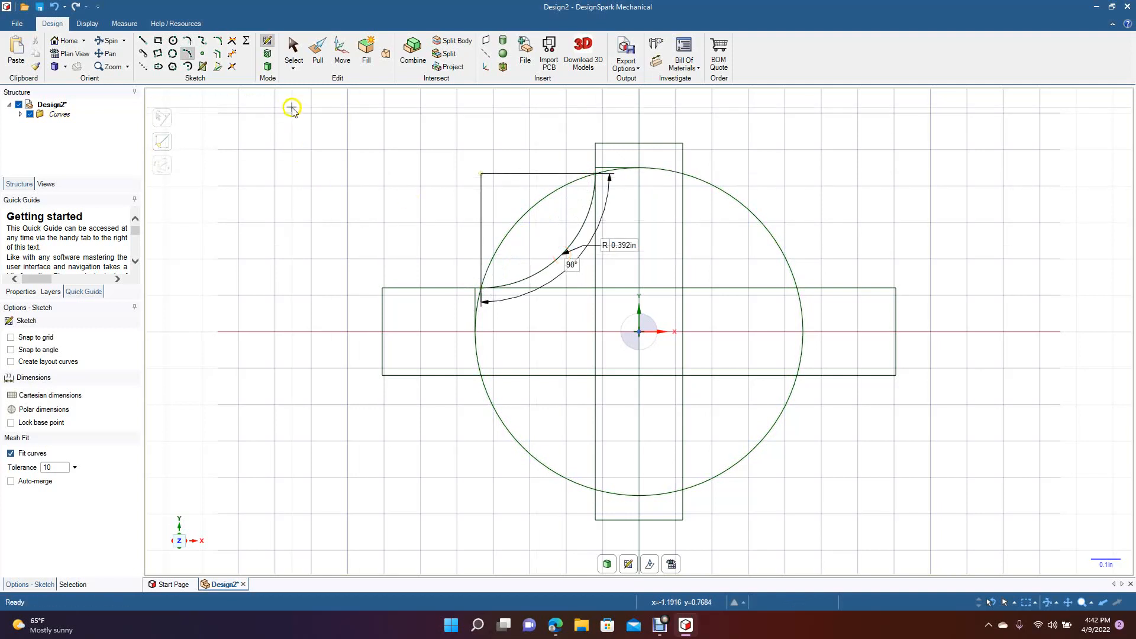
left_click(286, 52)
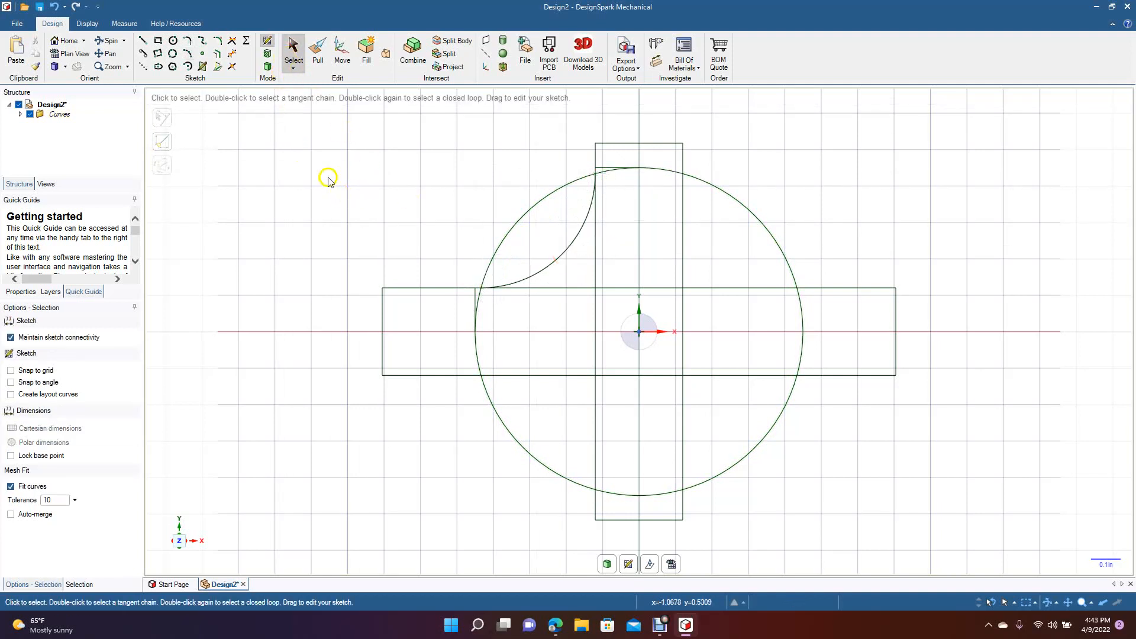
Step: Trim the circle's left and top segments, the short tangent lines, and the rectangle edges enclosed by the new arc
left_click(233, 55)
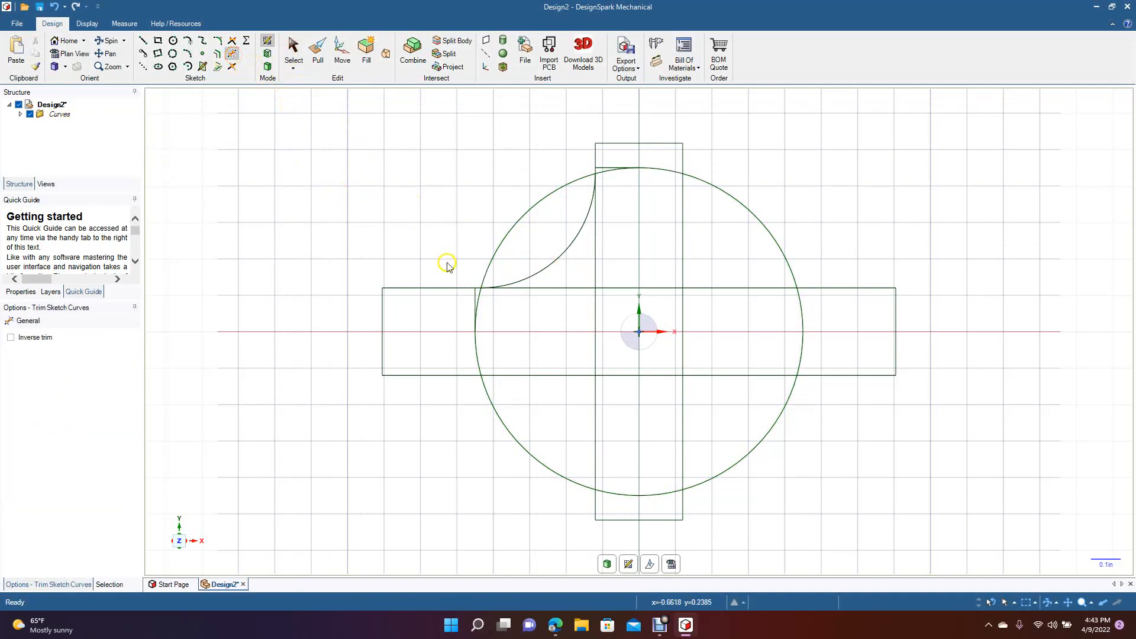
left_click(478, 308)
left_click(557, 290)
left_click(596, 250)
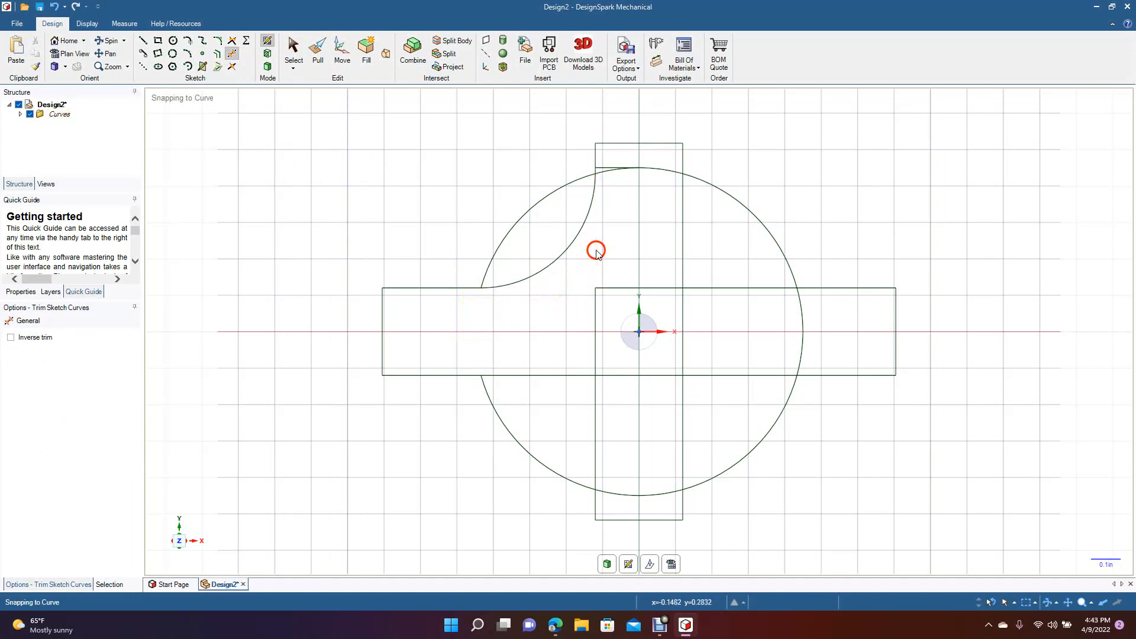
left_click(616, 172)
left_click(655, 168)
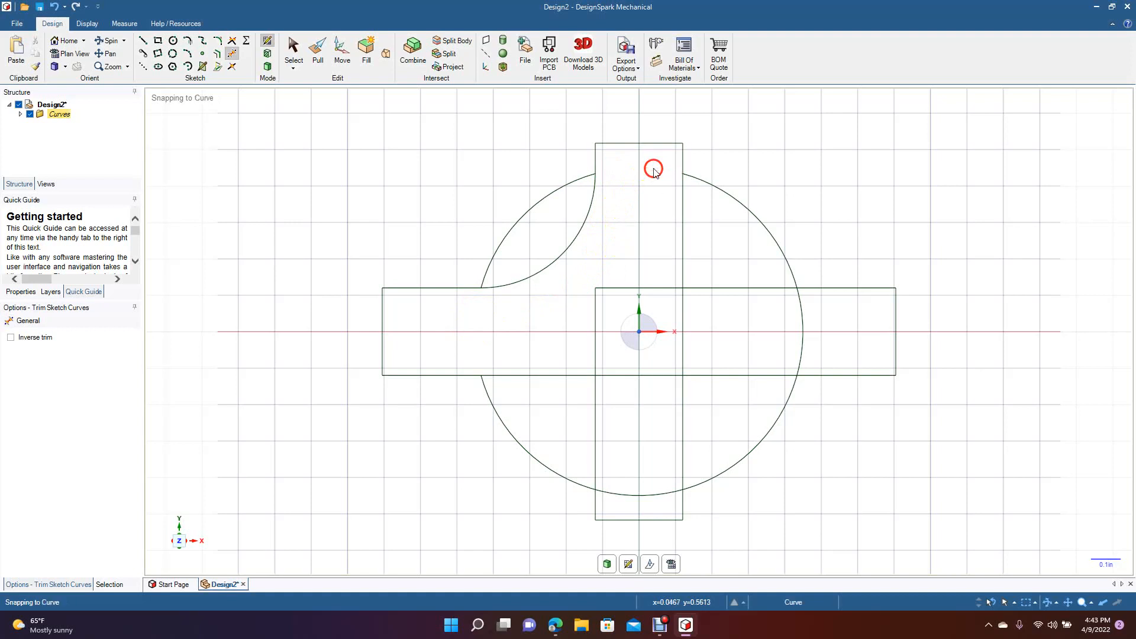
left_click(682, 204)
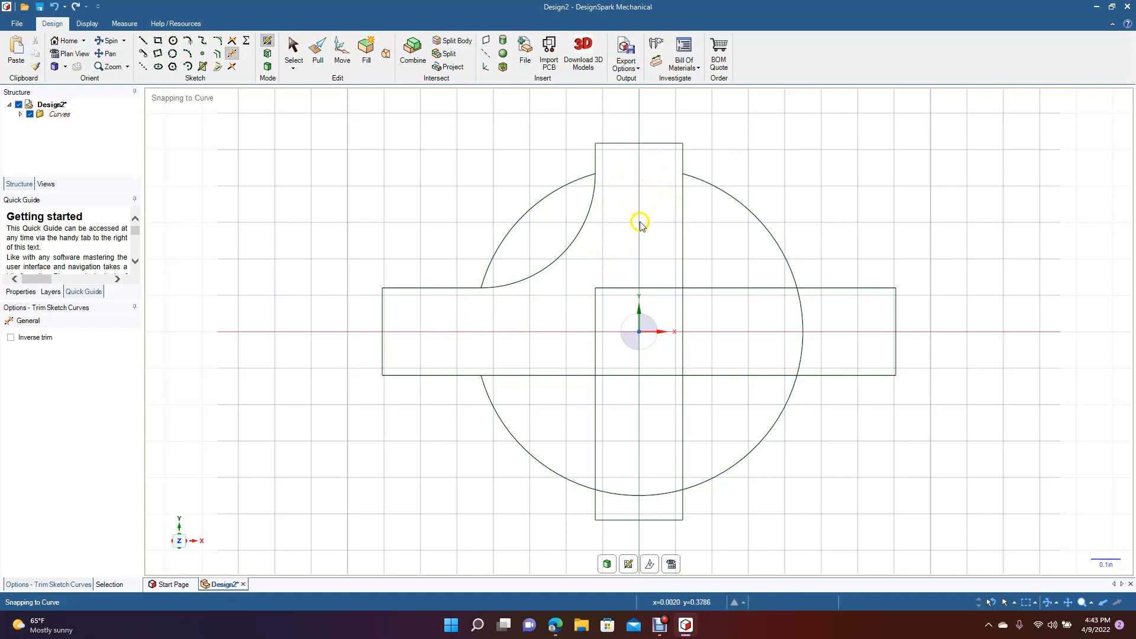
Step: Trim the upper, left and lower rectangle edges bounding the central overlap square
left_click(626, 289)
left_click(596, 314)
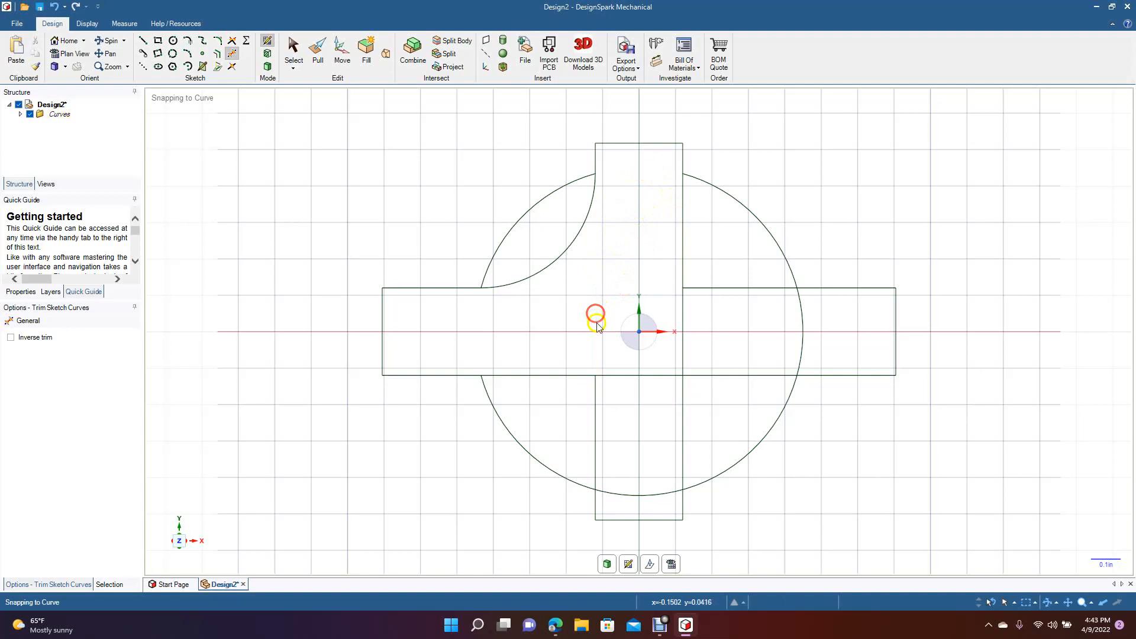
left_click(631, 377)
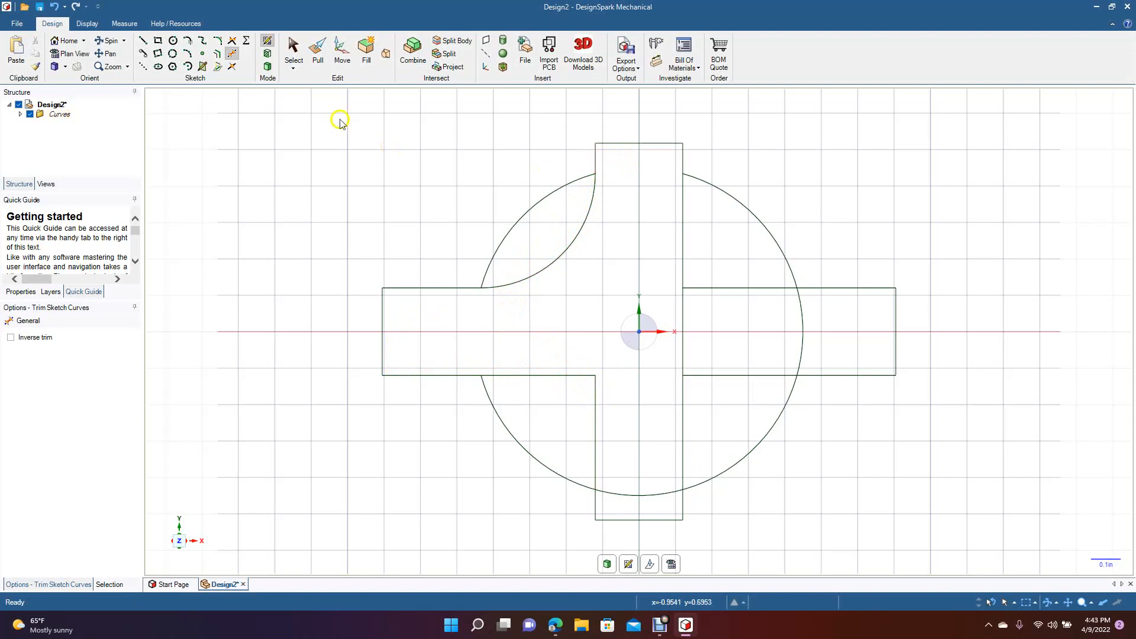
left_click(294, 50)
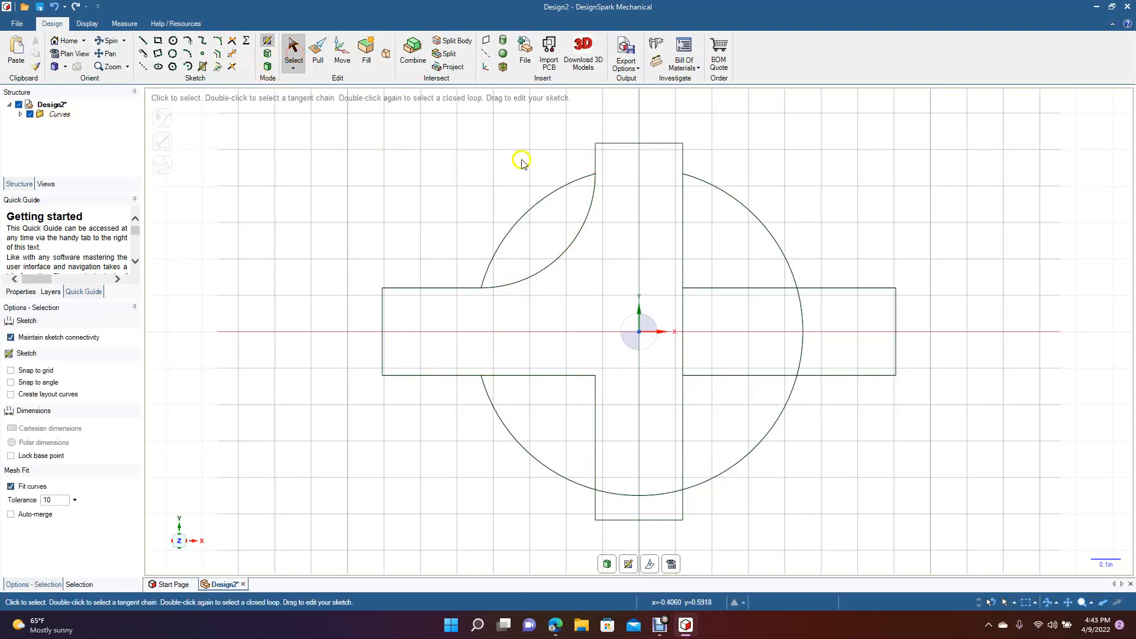
Step: Pattern the upper-left arc and its two adjoining straight segments around the origin as four instances spaced 90° apart
left_click(597, 169)
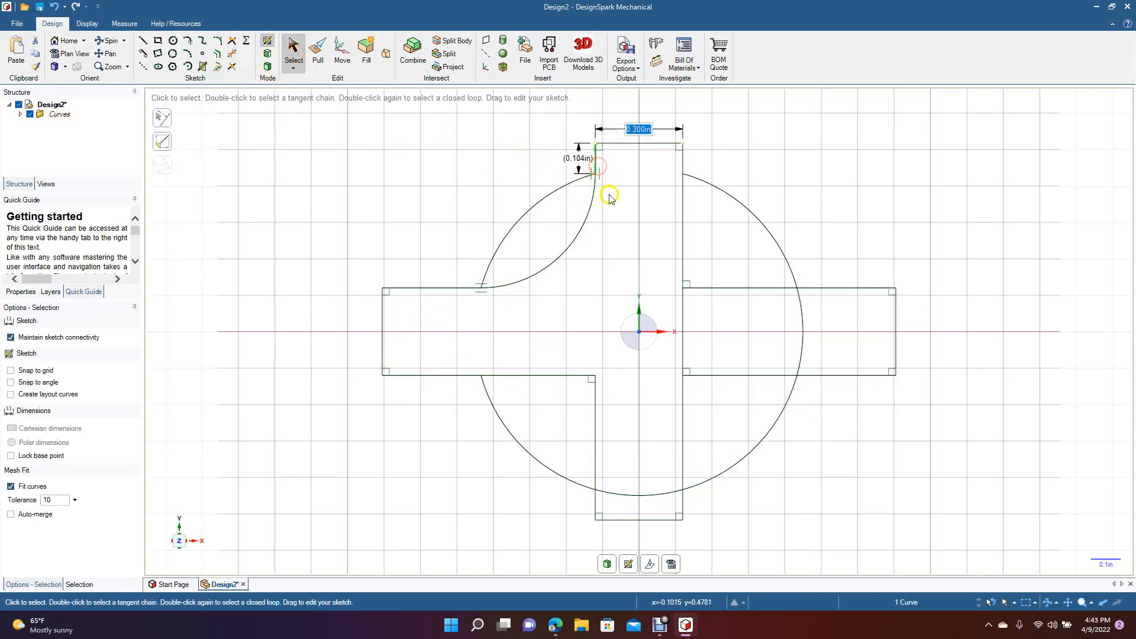
left_click(457, 288, "ctrl")
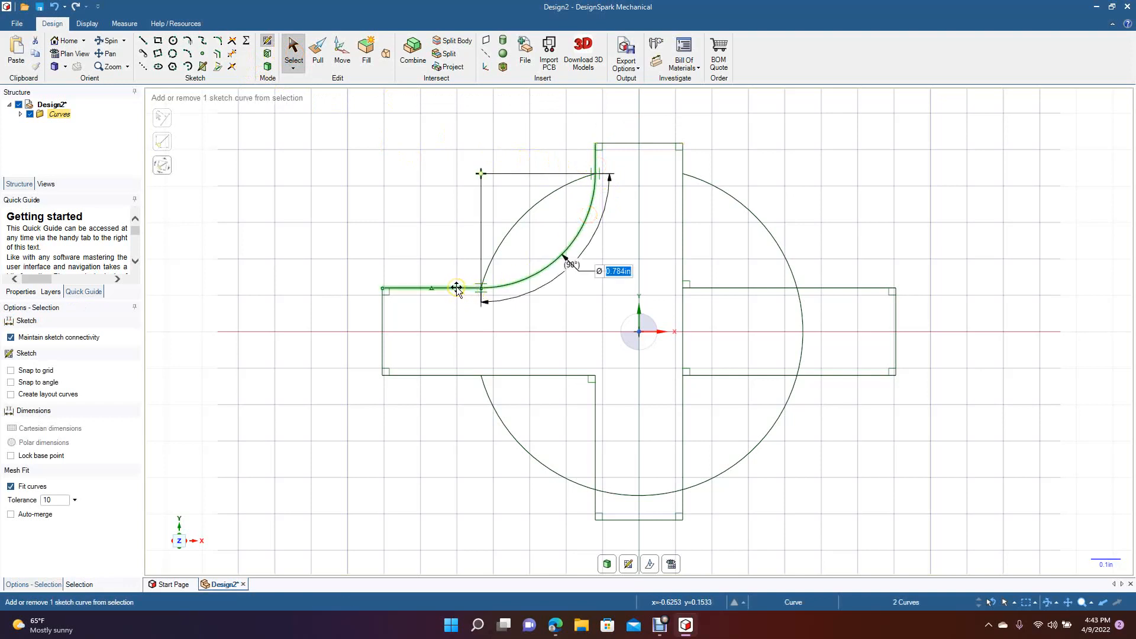
left_click(457, 288, "ctrl")
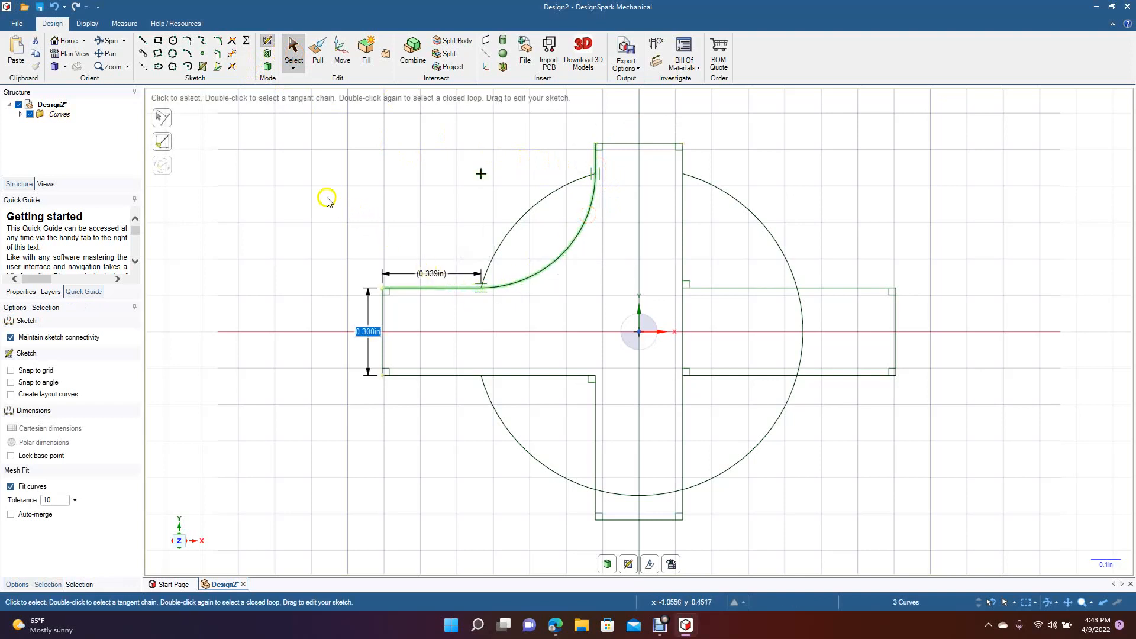
left_click(341, 58)
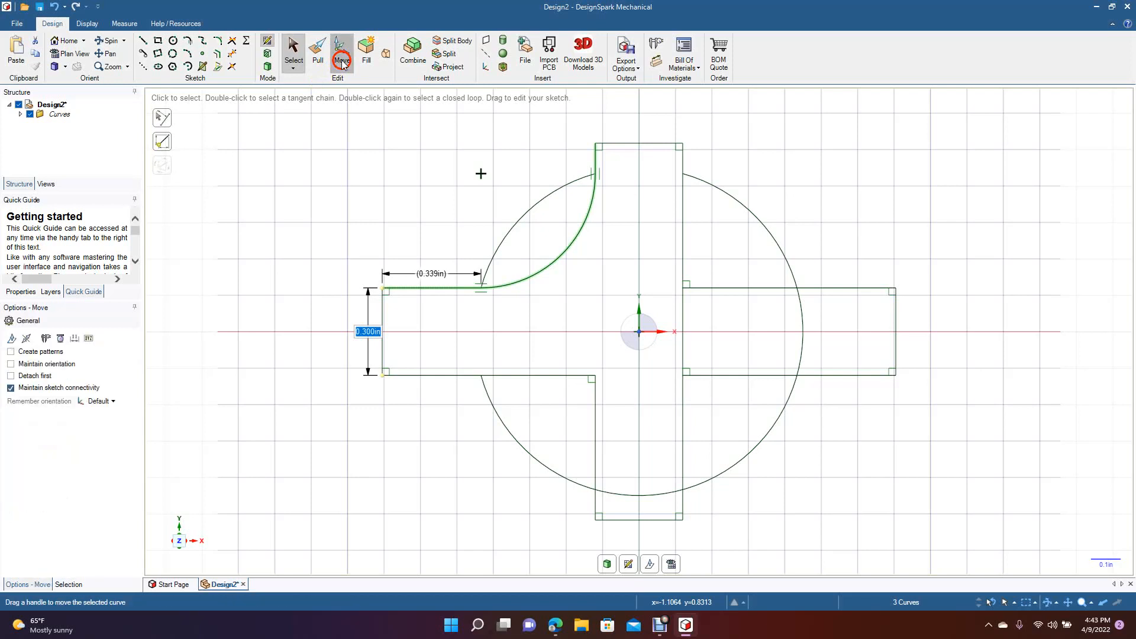
left_click(11, 351)
left_click_drag(490, 217, 640, 332)
left_click(656, 306)
left_click_drag(656, 304, 623, 323)
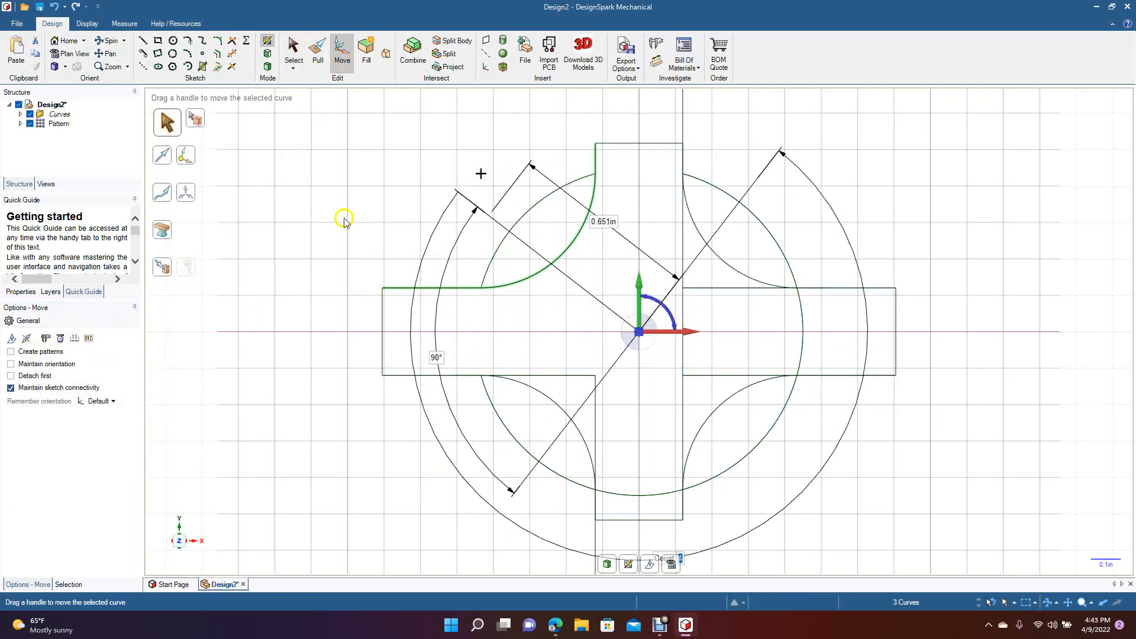
left_click(294, 59)
left_click(297, 233)
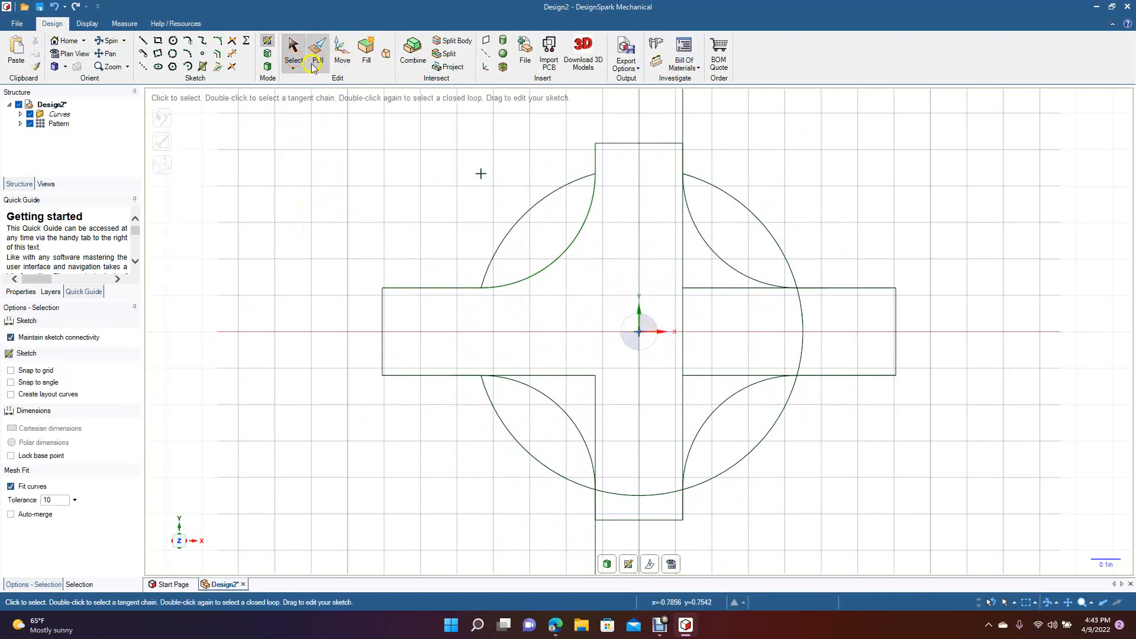
Step: Trim the leftover rectangle edges inside the other three concave corners and along the right side of the central square
left_click(233, 55)
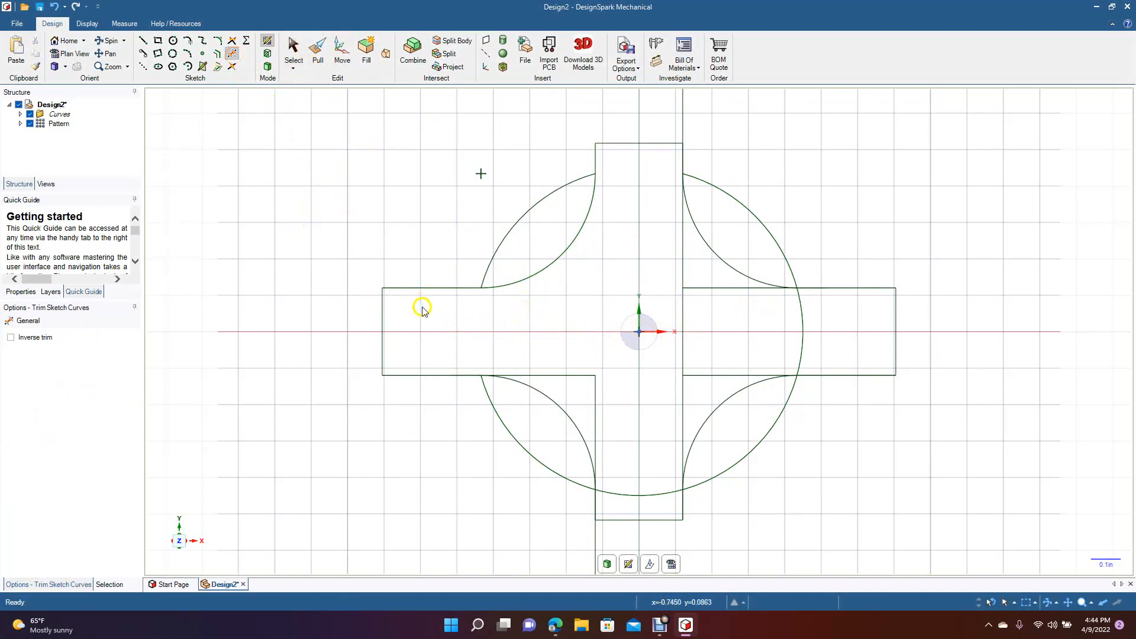
left_click(681, 273)
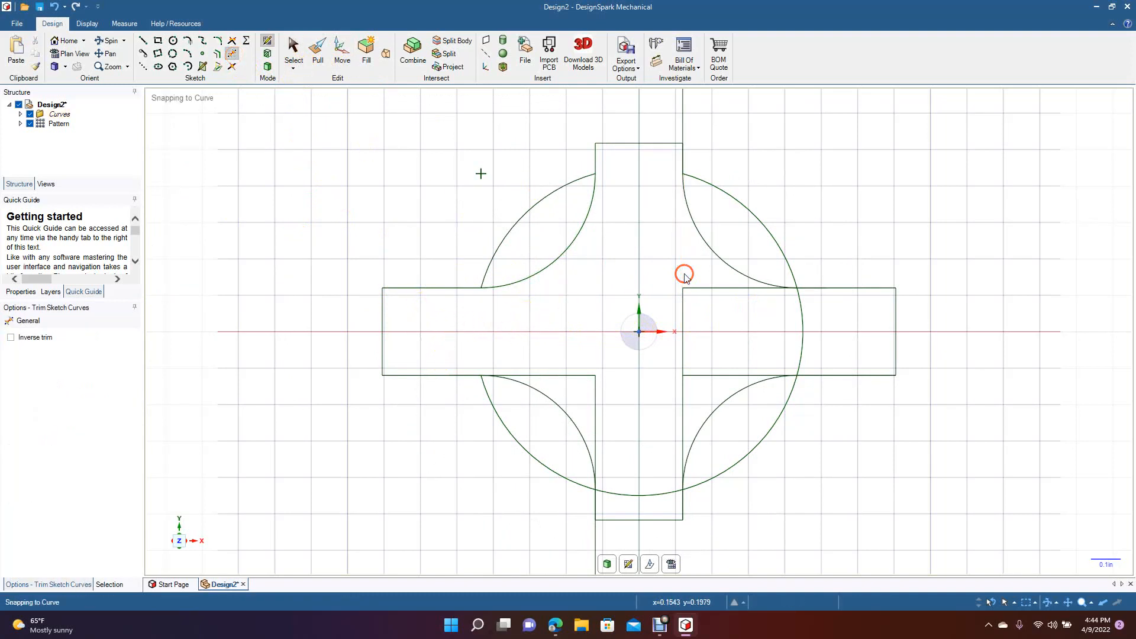
left_click(715, 290)
left_click(683, 322)
left_click(712, 374)
left_click(683, 401)
left_click(596, 409)
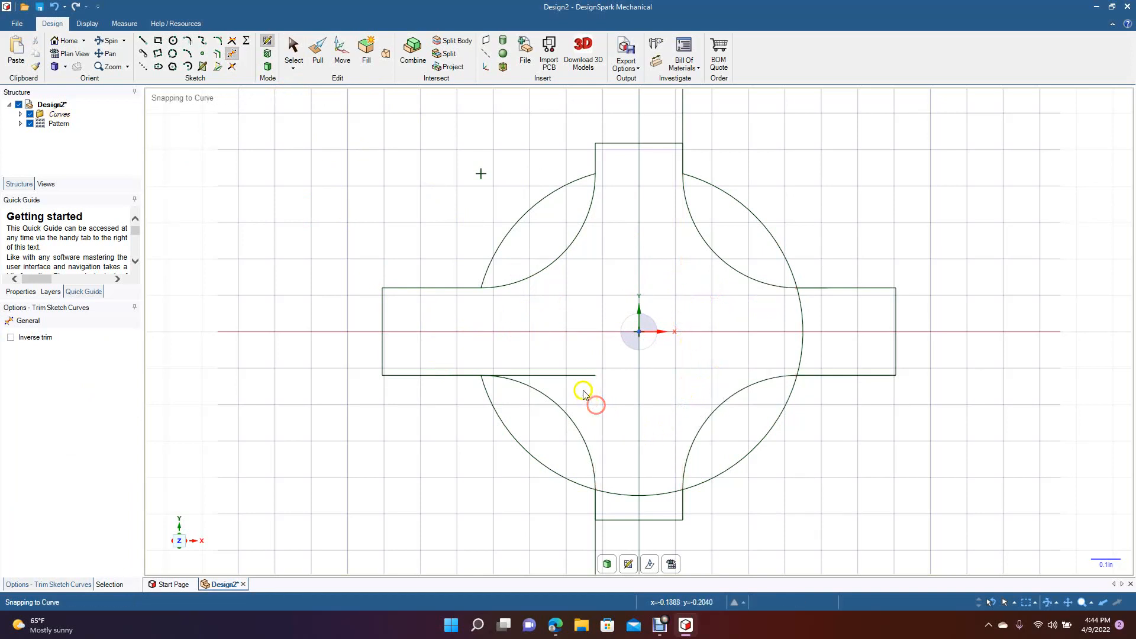
left_click(577, 376)
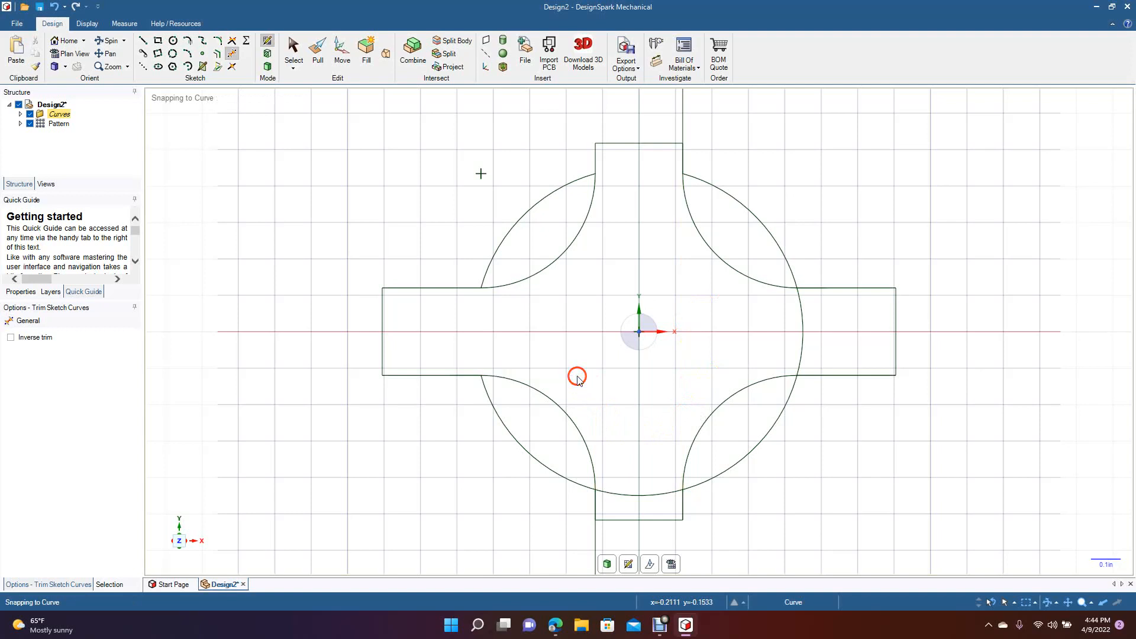
Step: Trim all remaining circle arcs and the pattern lines overrunning the ends of the vertical arm, leaving only the cross outline
left_click(510, 430)
left_click(628, 494)
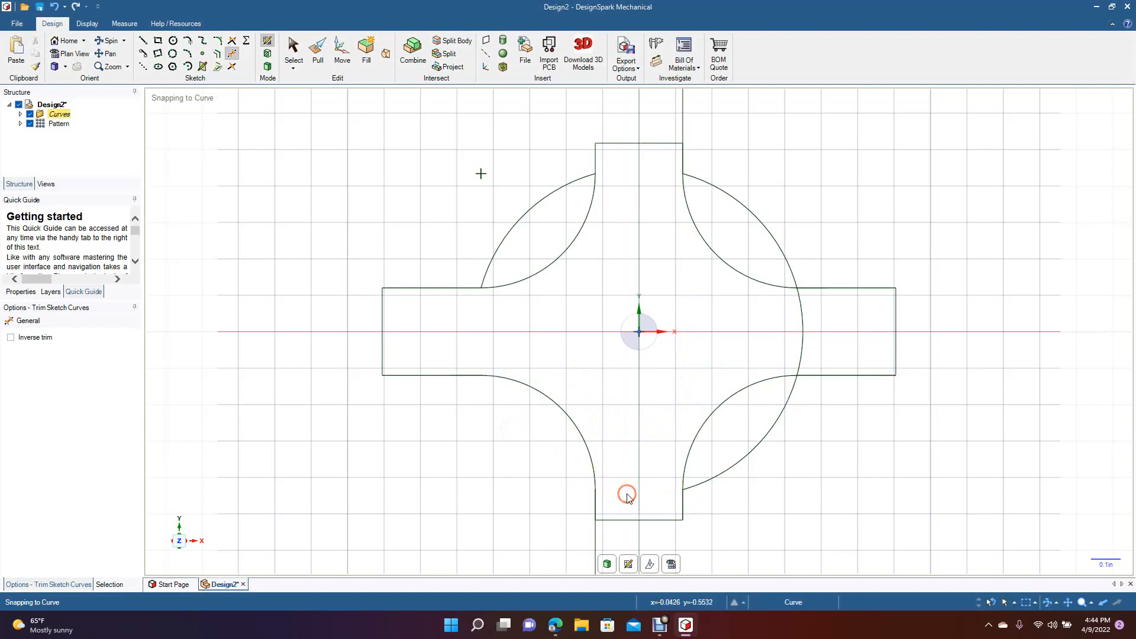
left_click(720, 474)
left_click(803, 362)
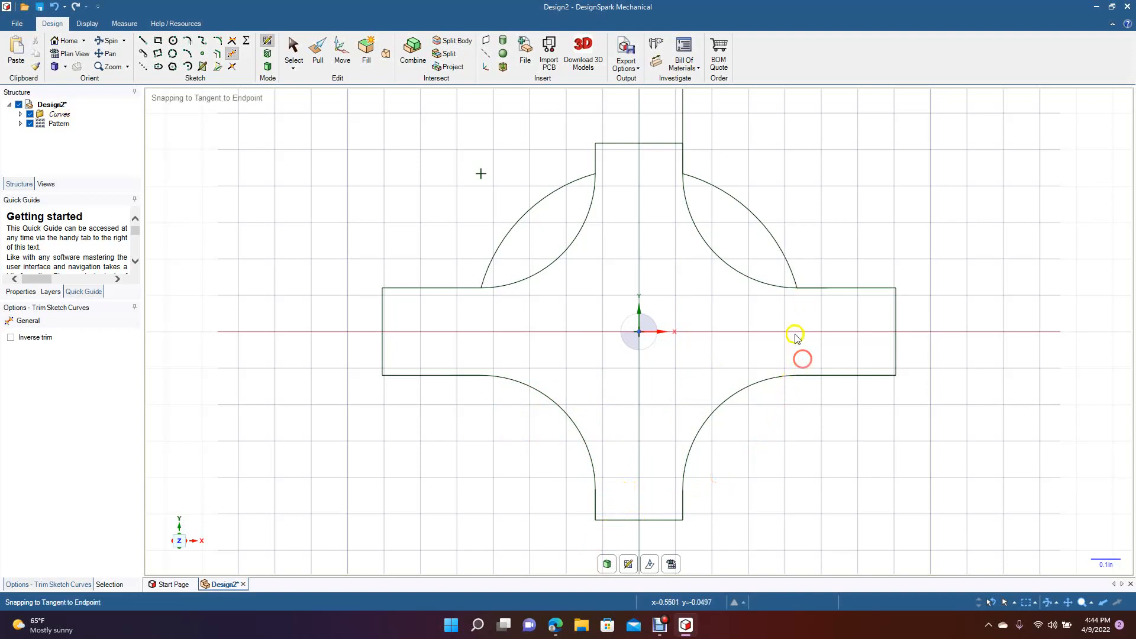
left_click(784, 257)
left_click(814, 288)
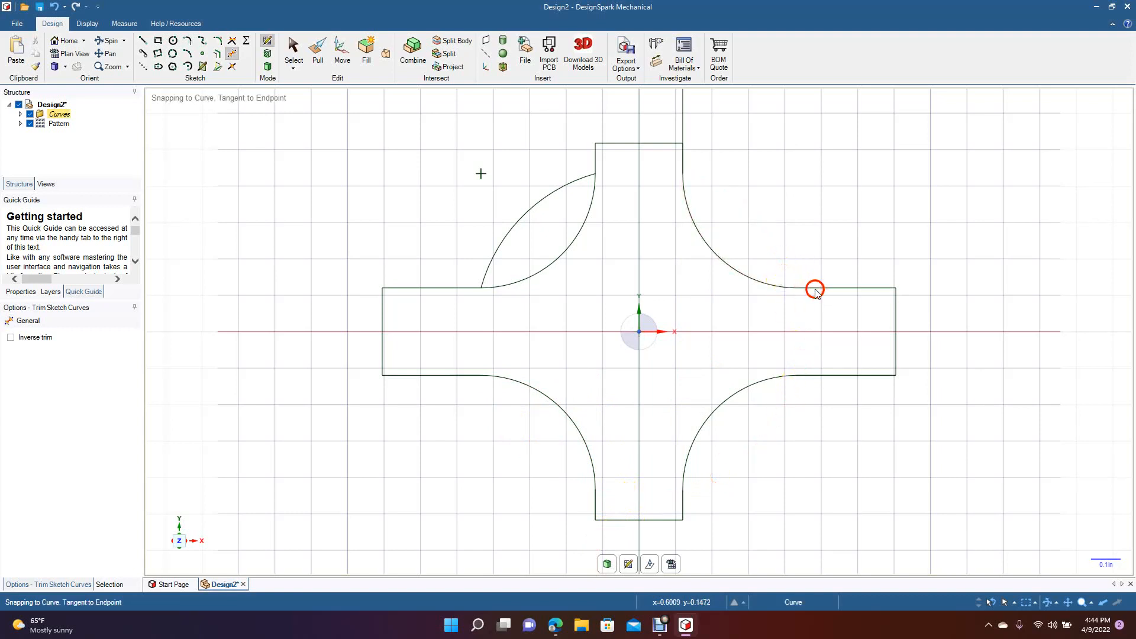
left_click(567, 189)
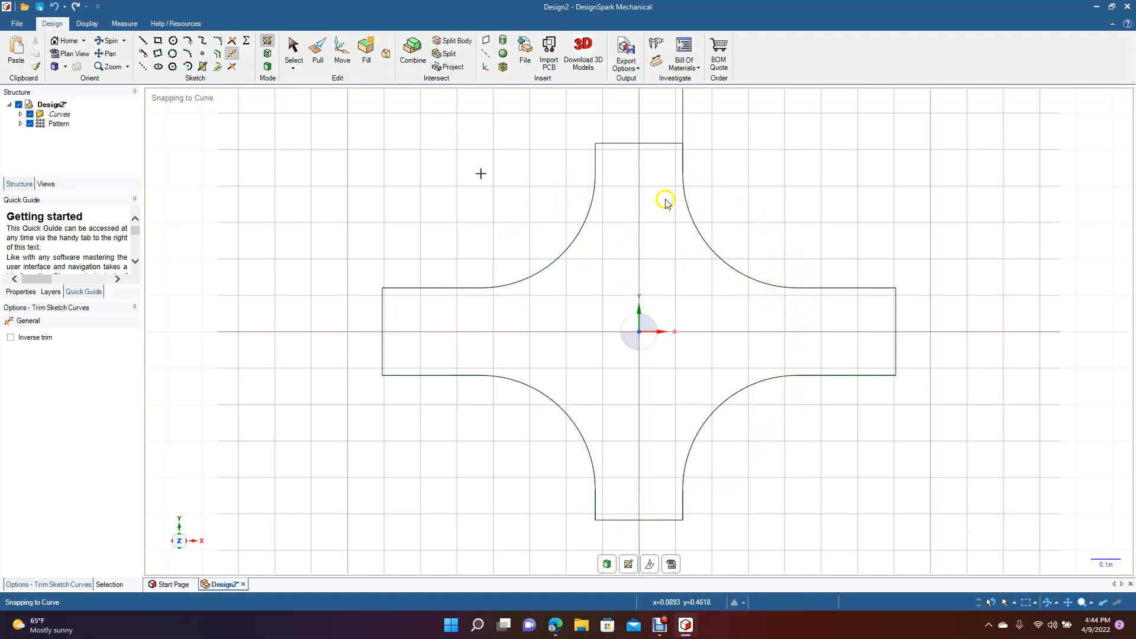
left_click(683, 110)
left_click(684, 163)
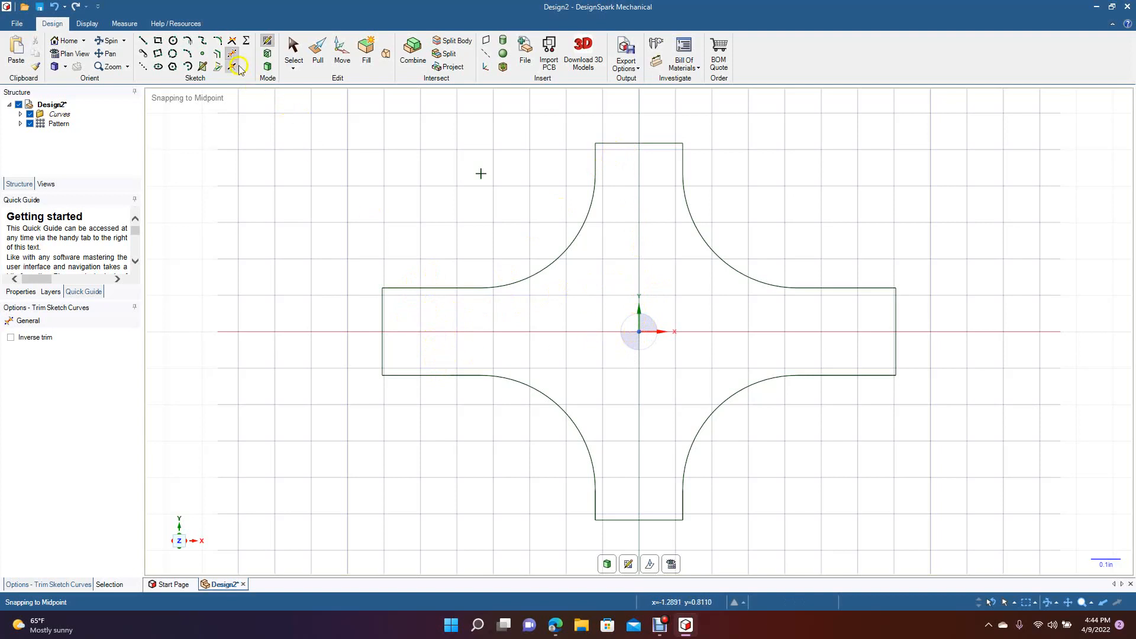
Step: Draw a vertical reference line from the origin to the midpoint of the upper arm's end edge
left_click(142, 41)
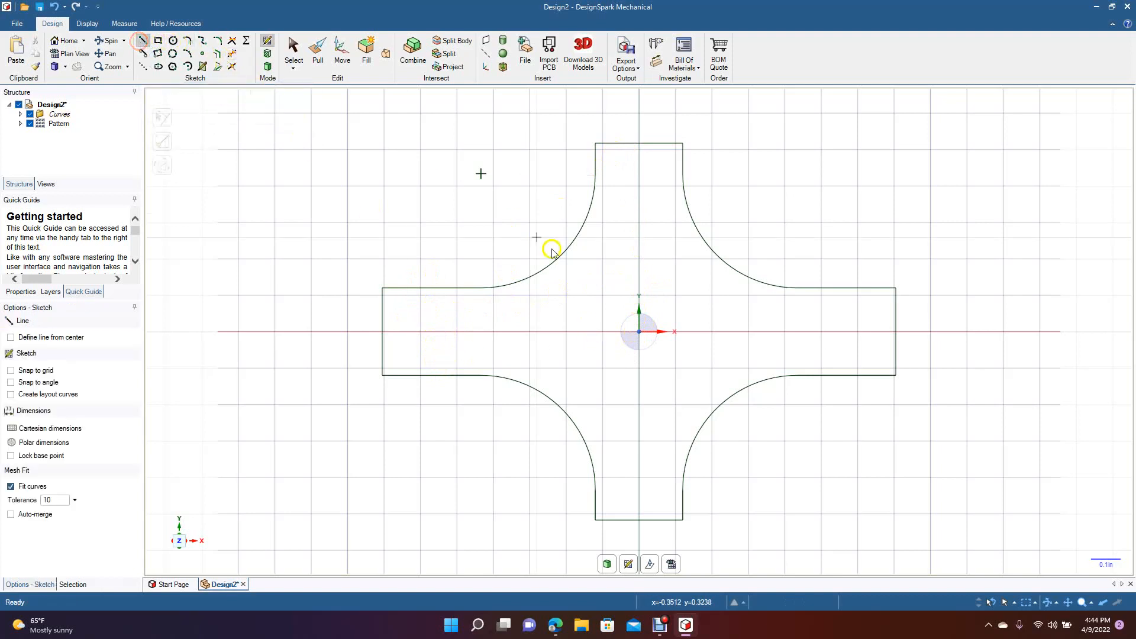
left_click(639, 332)
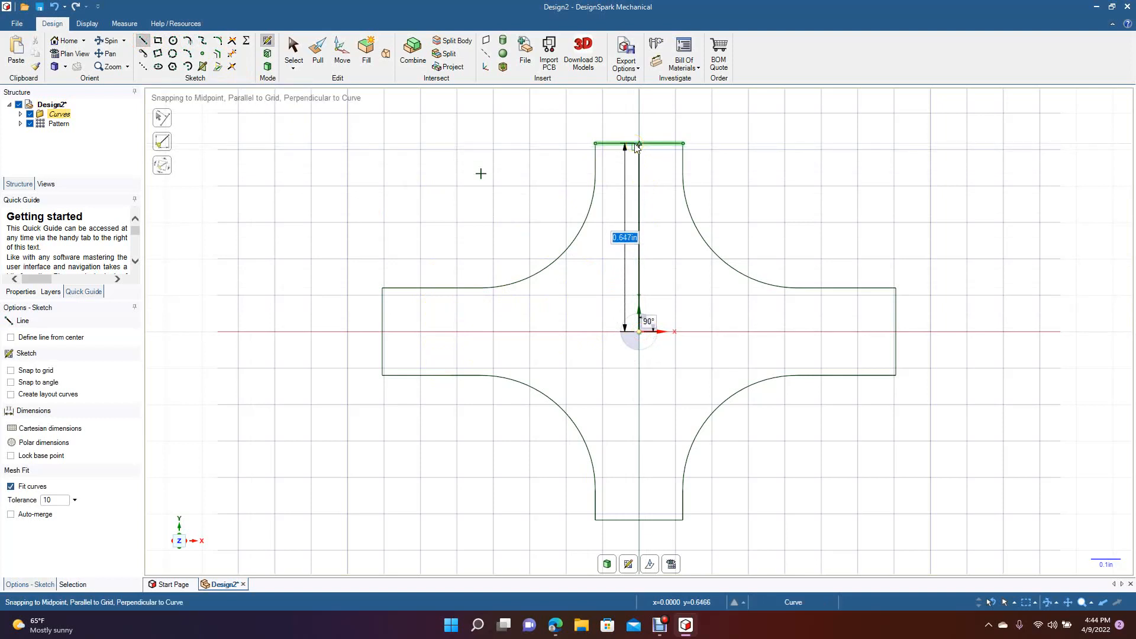
left_click(636, 145)
left_click(268, 40)
Step: Draw a horizontal reference line 0.647 in long from the origin into the left arm
left_click(143, 42)
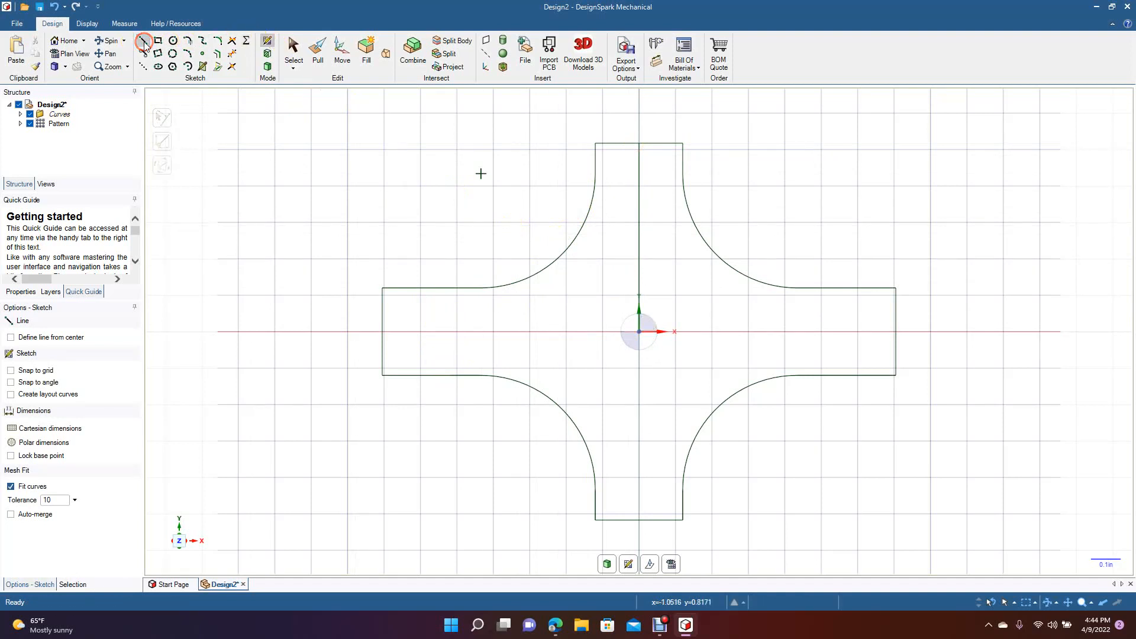
left_click(640, 332)
type("0.647")
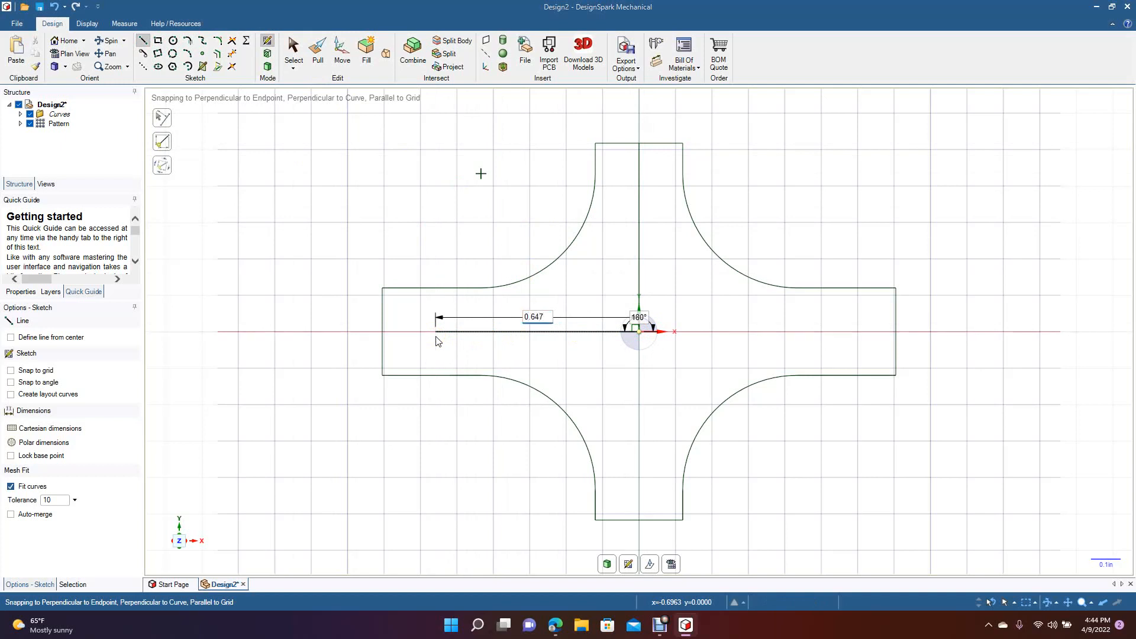
key("Return")
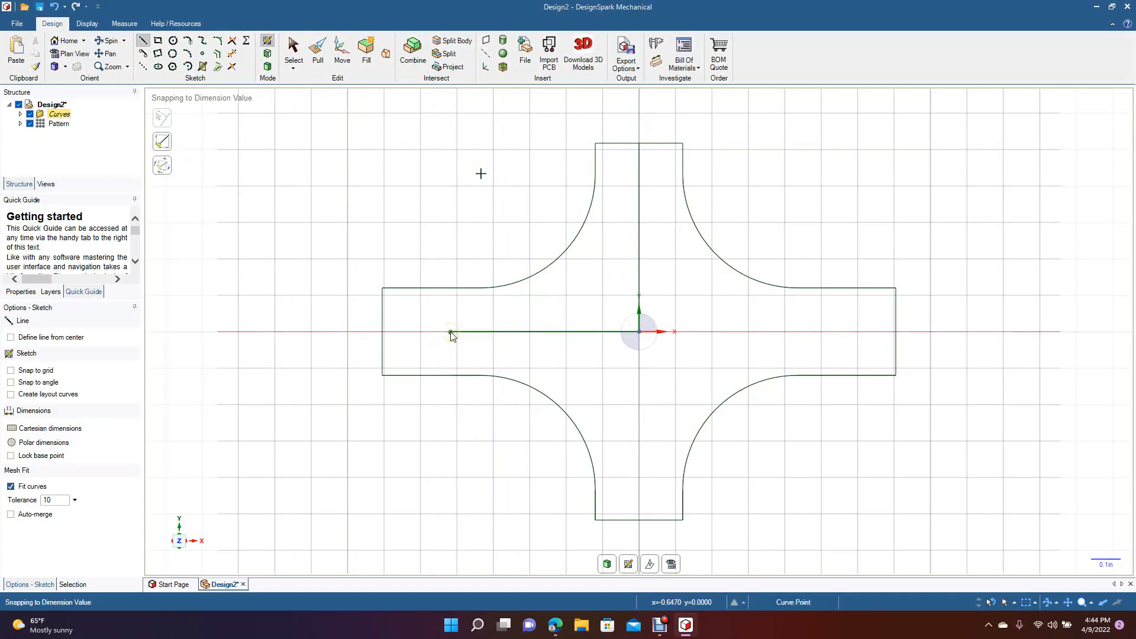
left_click(294, 54)
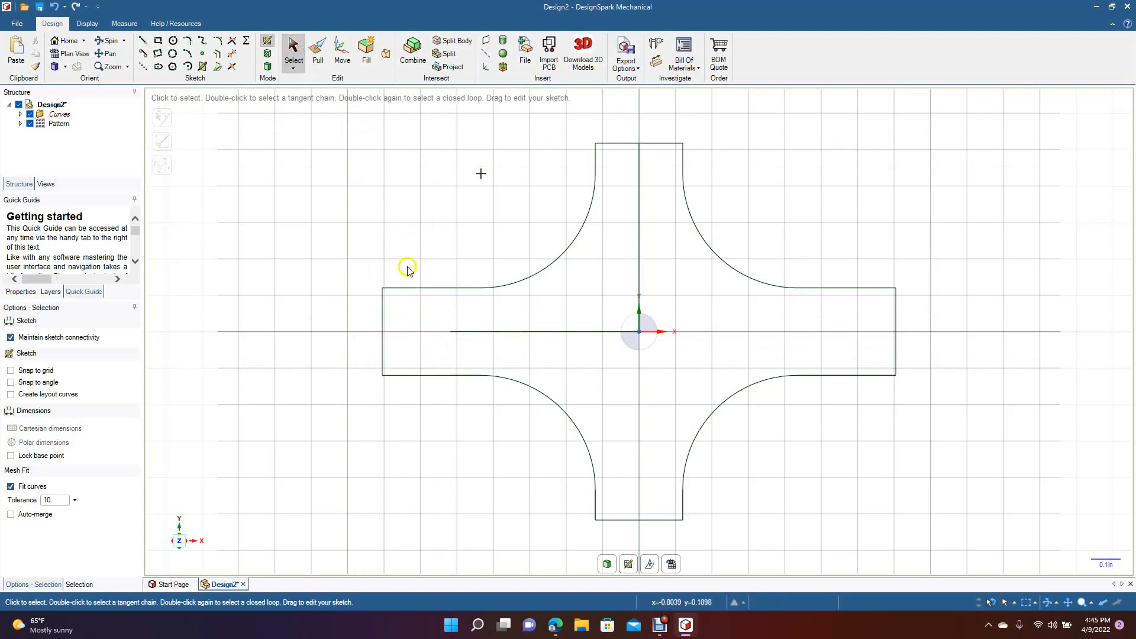
Step: Move the left arm's end edge up to the outer endpoint of the horizontal reference line
left_click(342, 52)
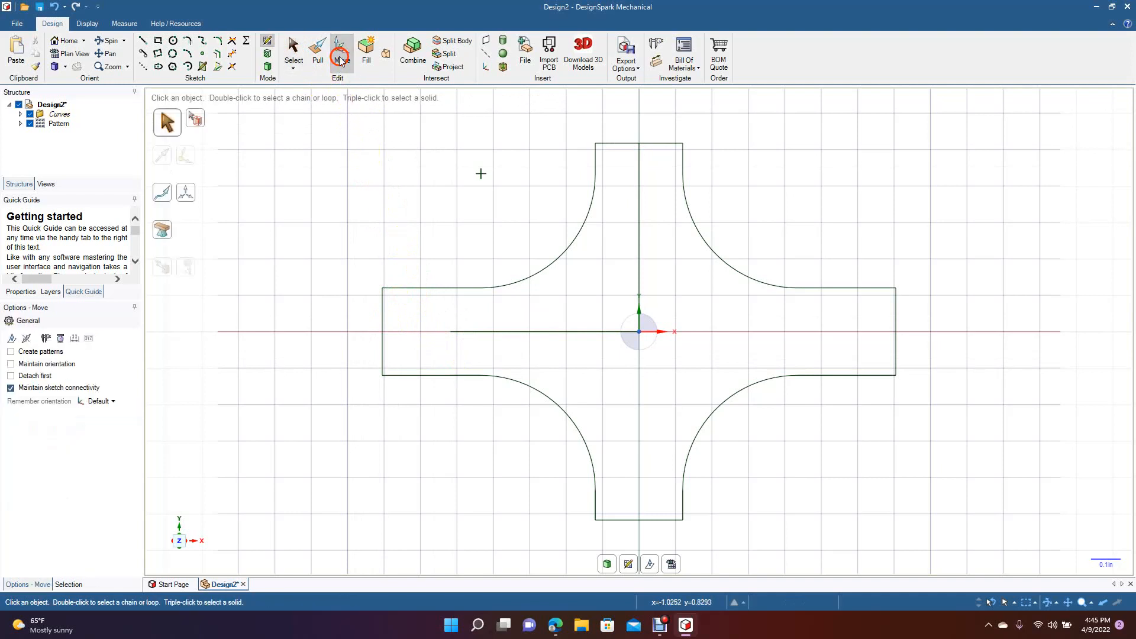
left_click(383, 320)
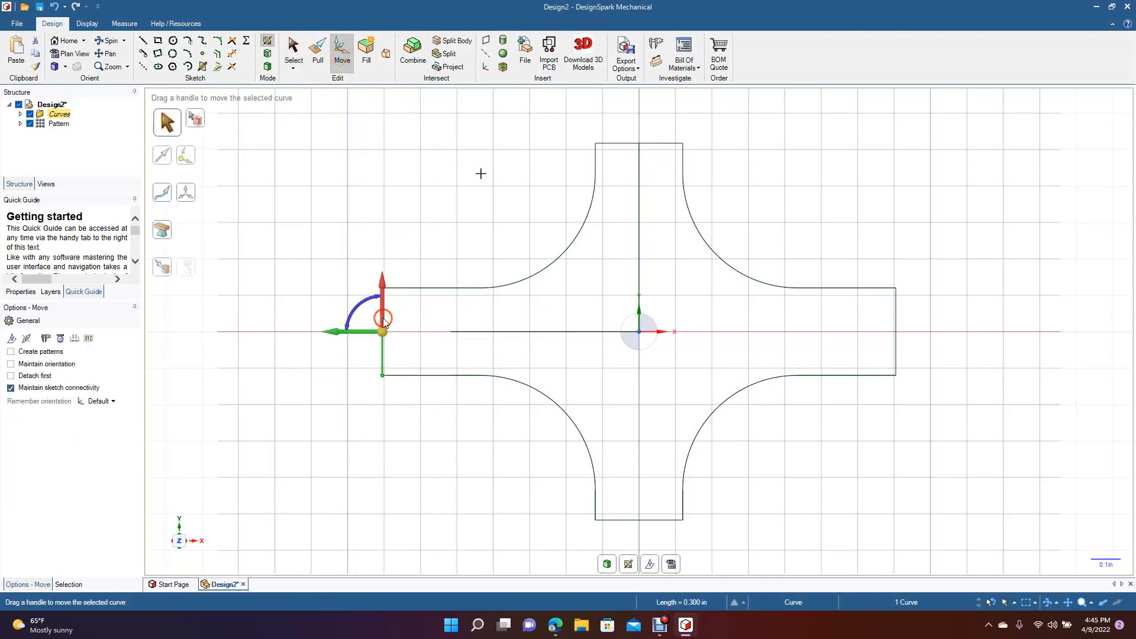
left_click(348, 333)
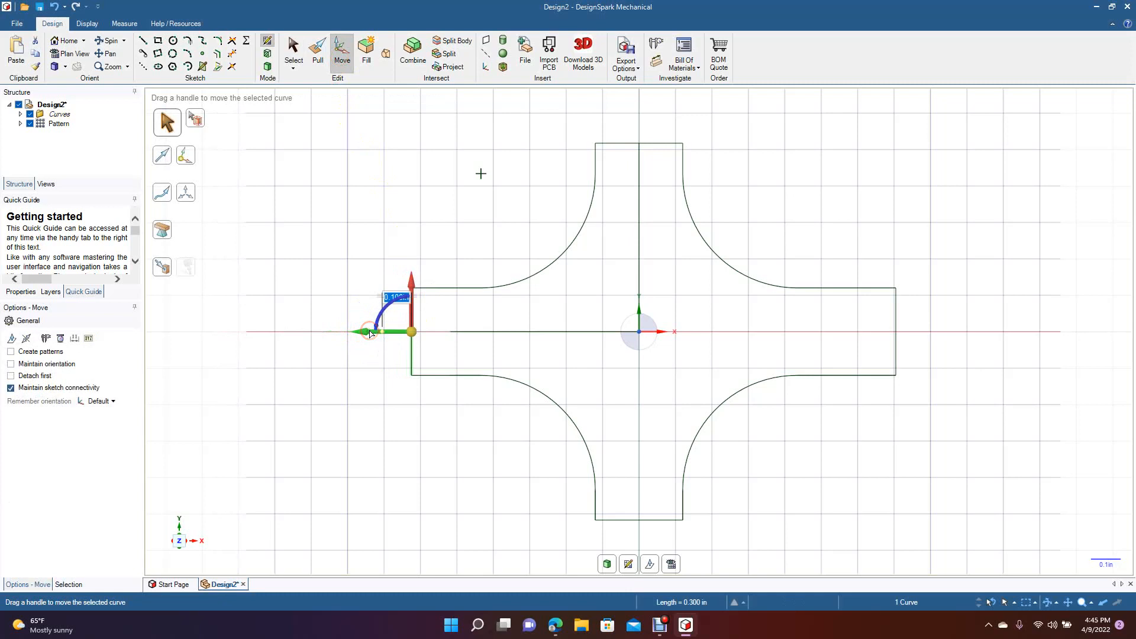
left_click(167, 270)
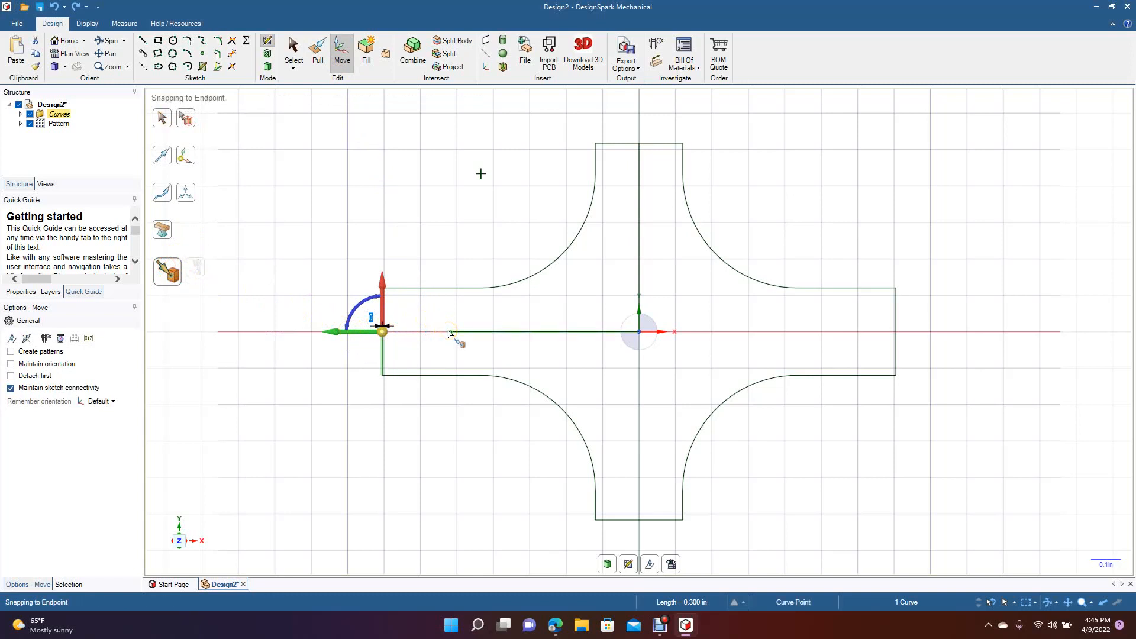
left_click(448, 332)
left_click(291, 62)
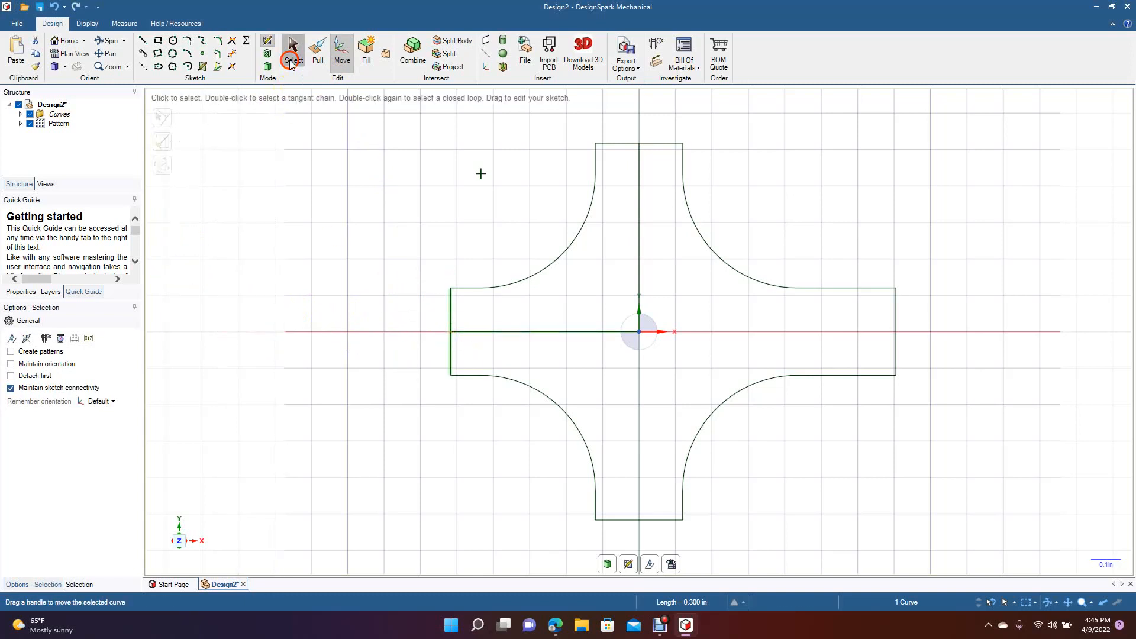
Step: Try to move the left horizontal reference line up to the origin, with the move anchored at its outer endpoint
left_click(574, 333)
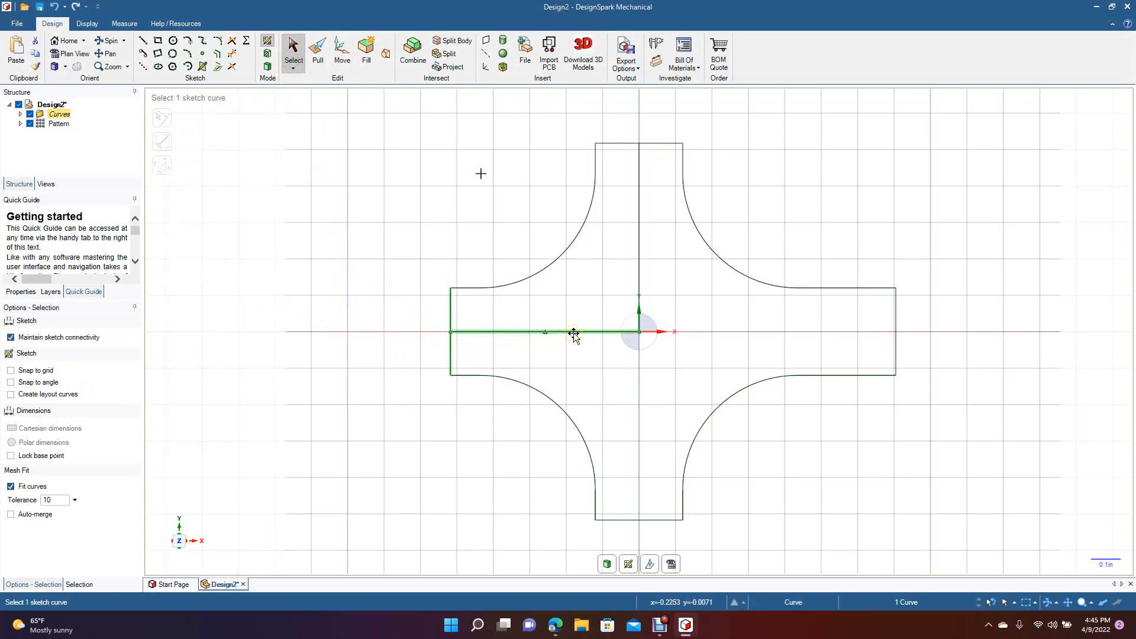
left_click(573, 333)
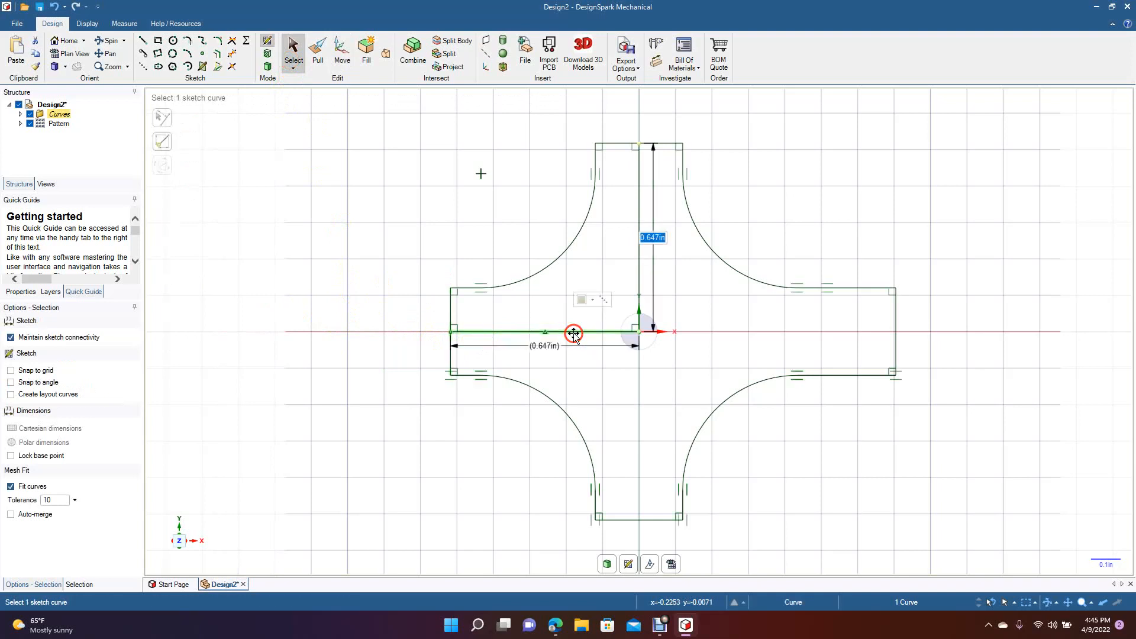
left_click(335, 62)
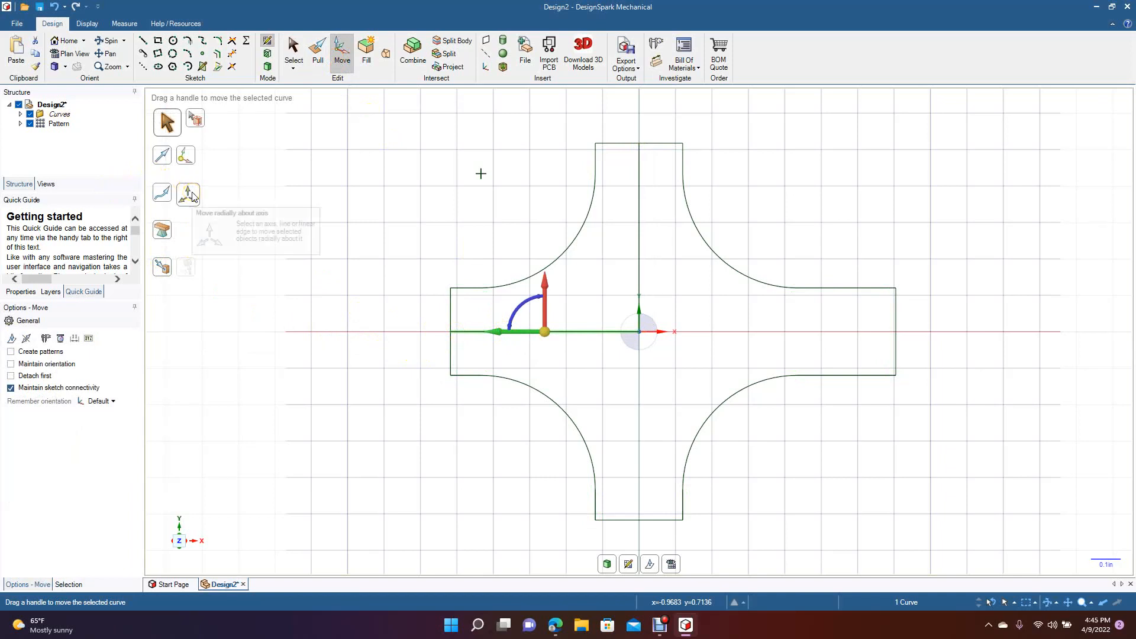
left_click(187, 156)
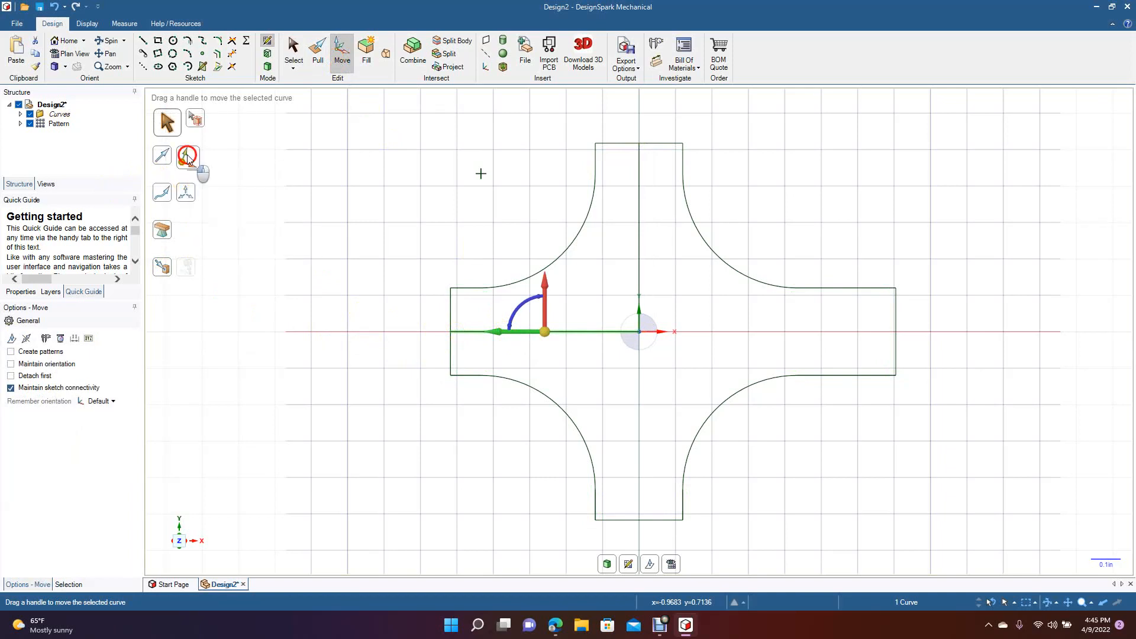
left_click(451, 332)
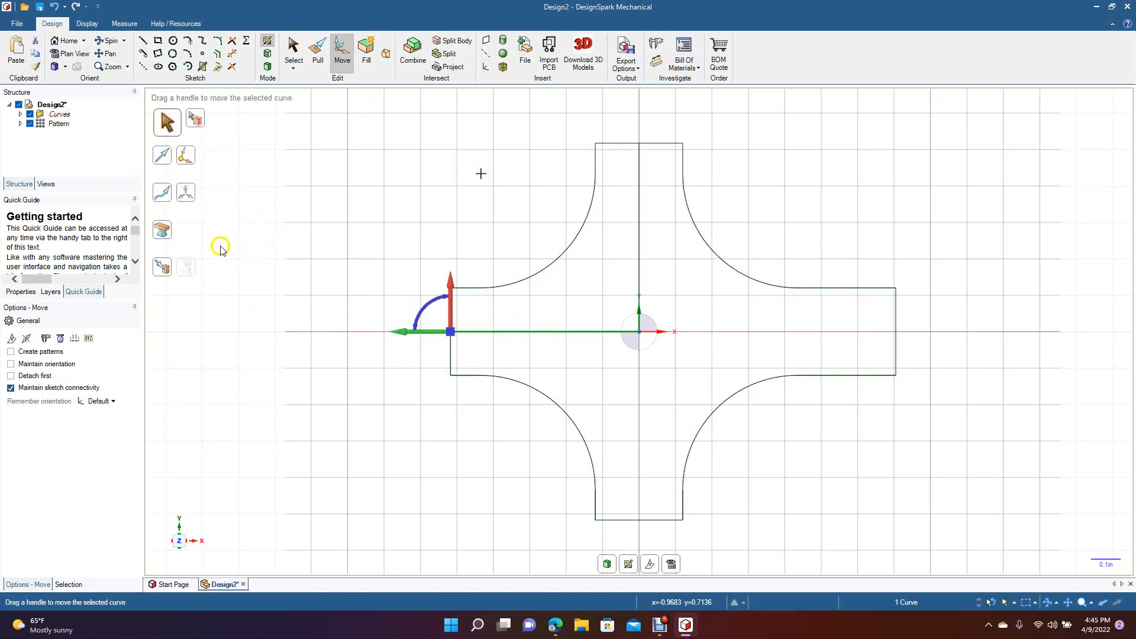
left_click(167, 270)
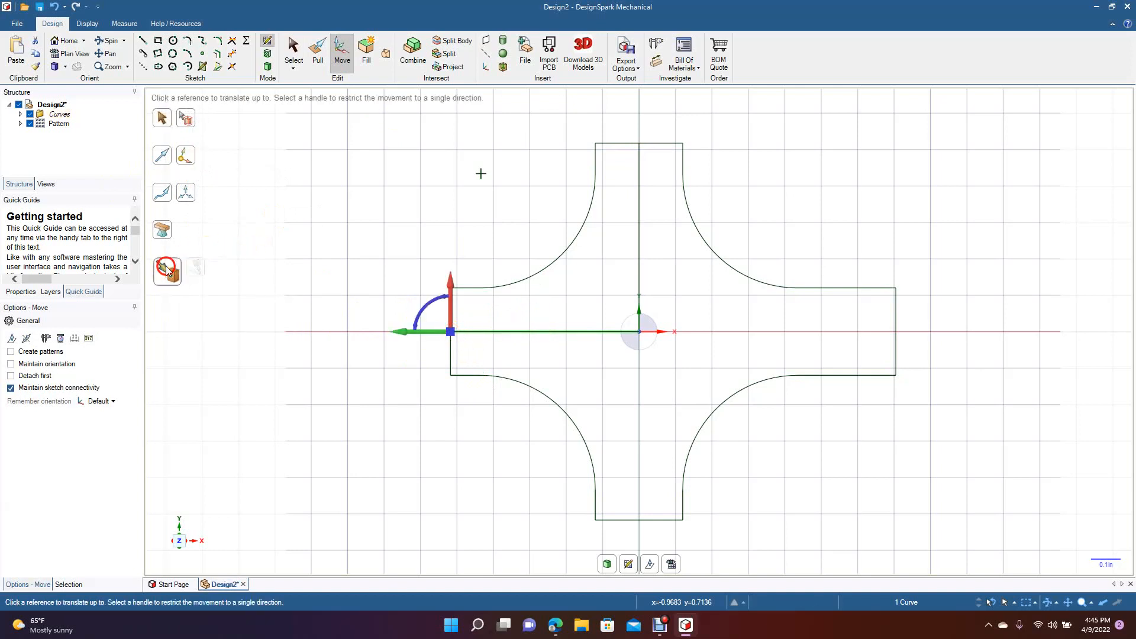
left_click(640, 332)
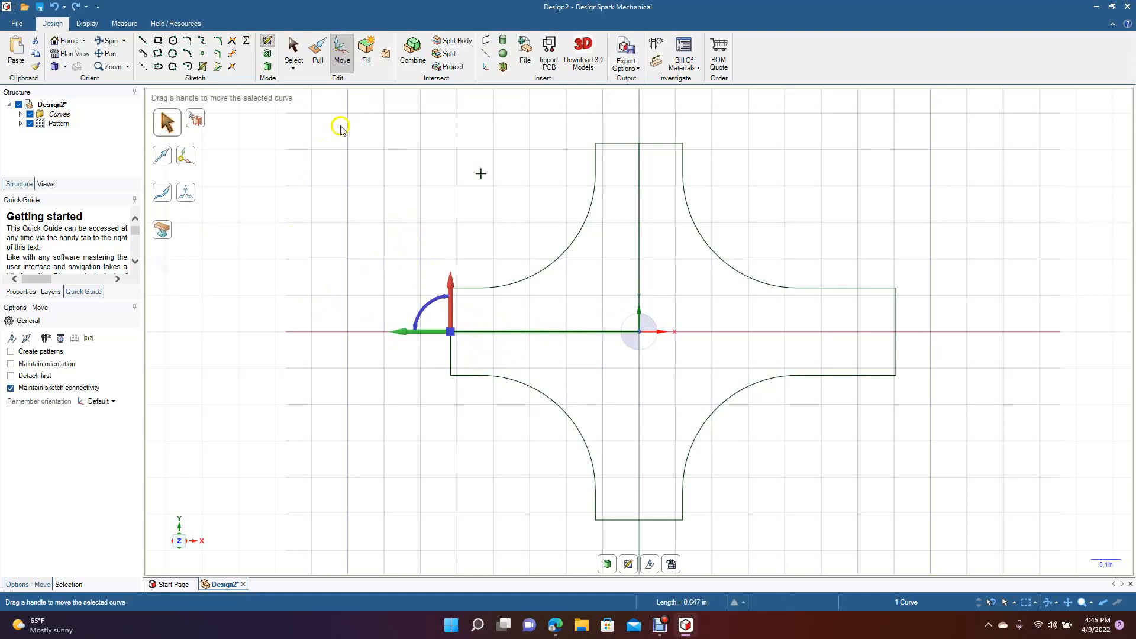
Step: Check the lengths of the vertical and left horizontal reference lines
left_click(294, 52)
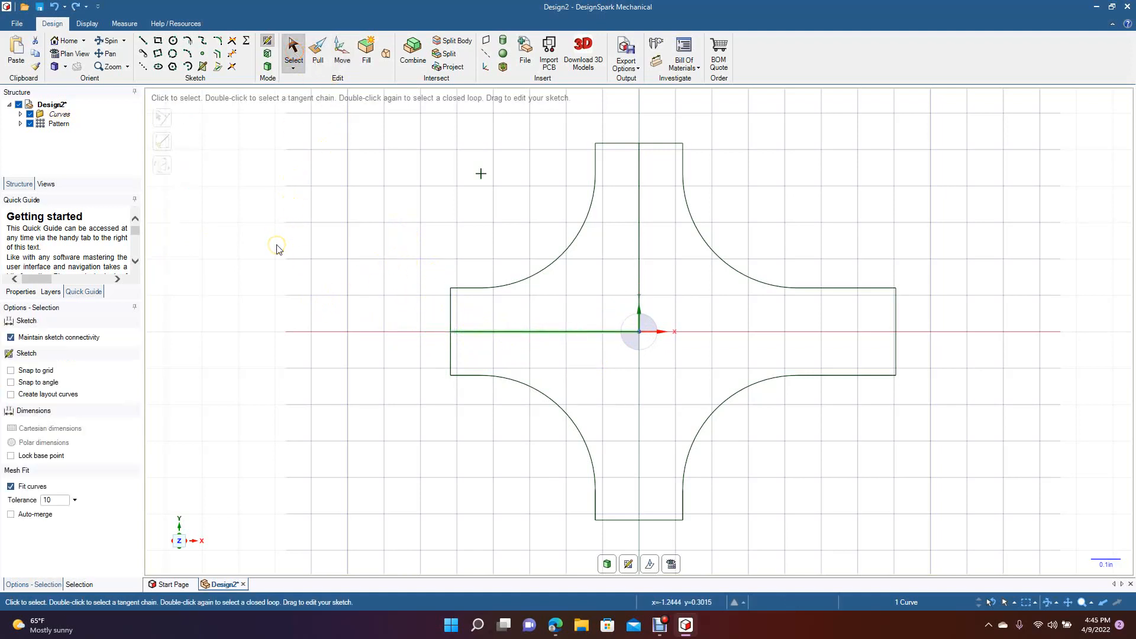
left_click(555, 332)
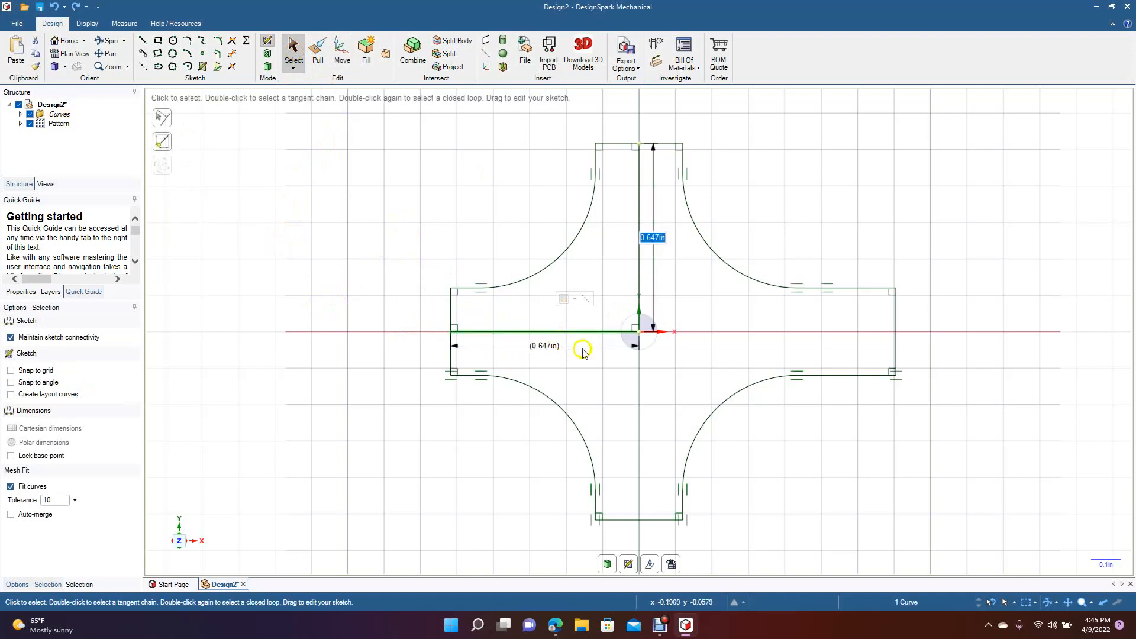
left_click(362, 280)
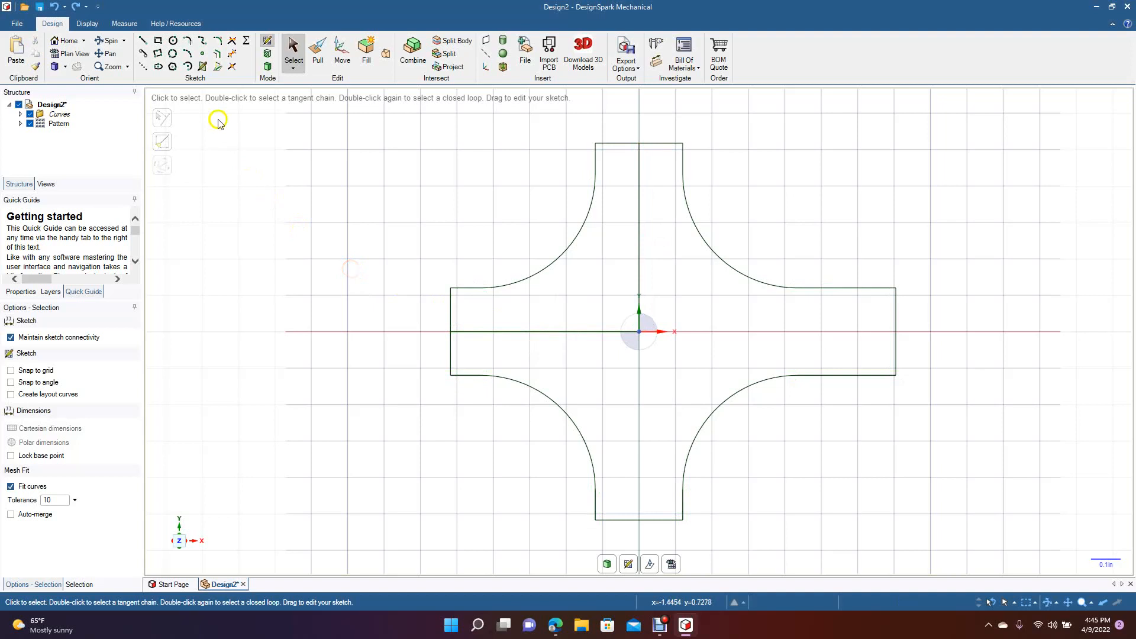
Step: Draw a second horizontal reference line 0.647 in long from the origin into the right arm
left_click(142, 41)
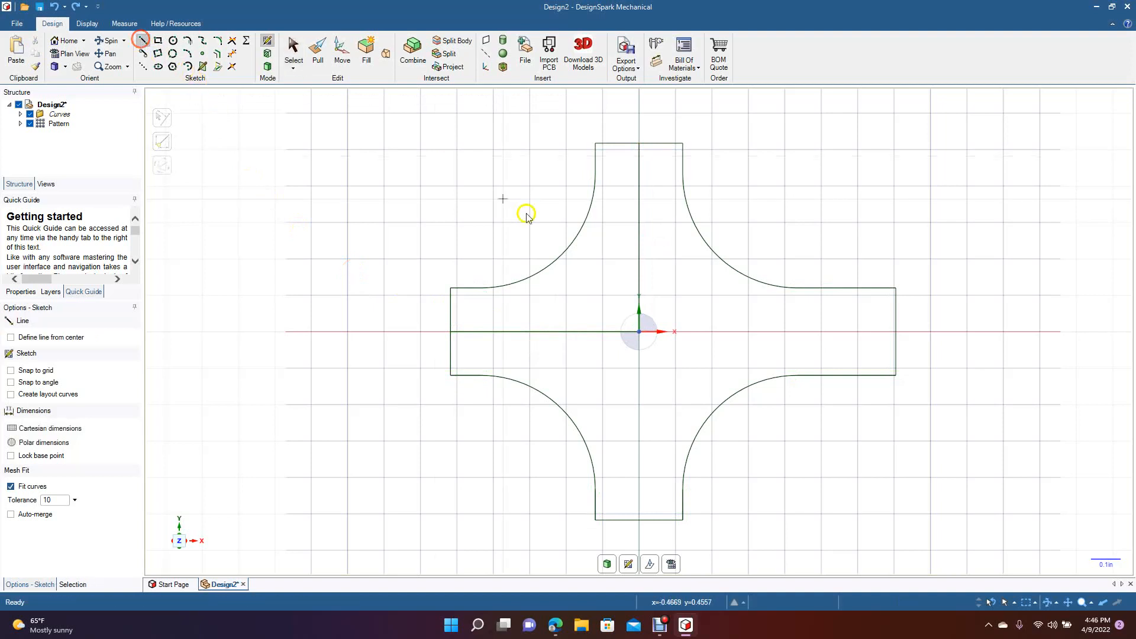
left_click(642, 334)
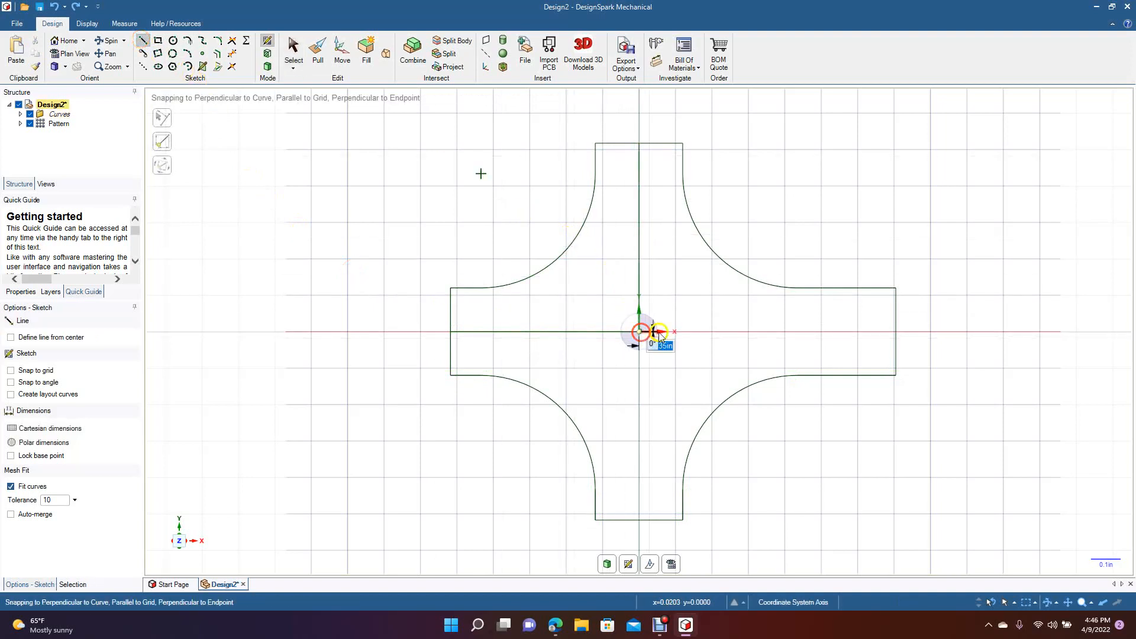
type("0.647")
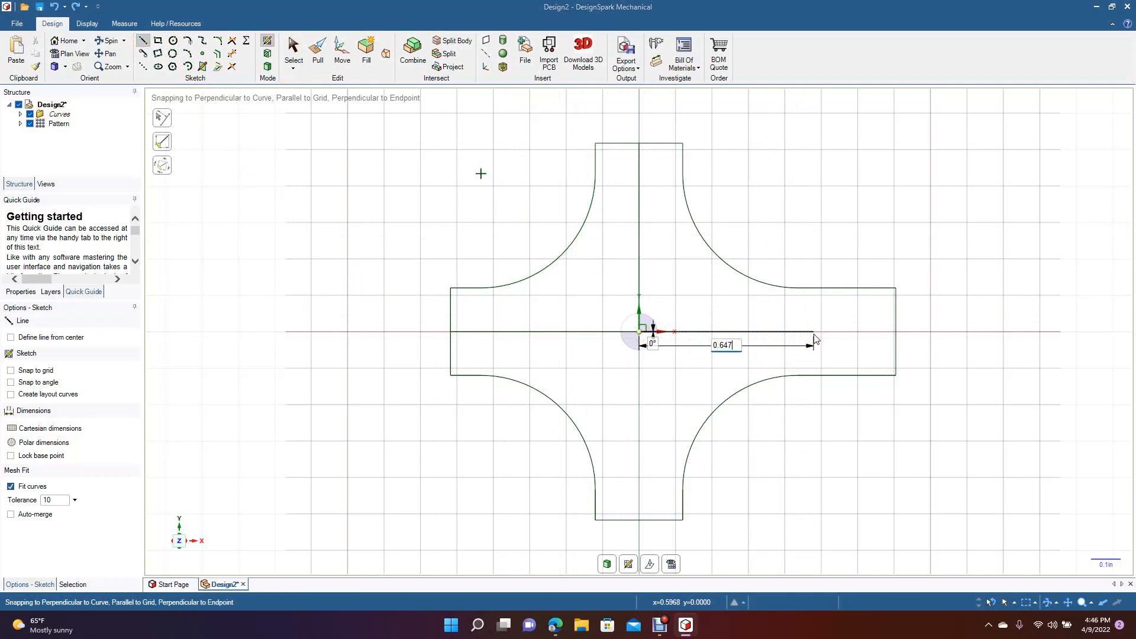
left_click(827, 332)
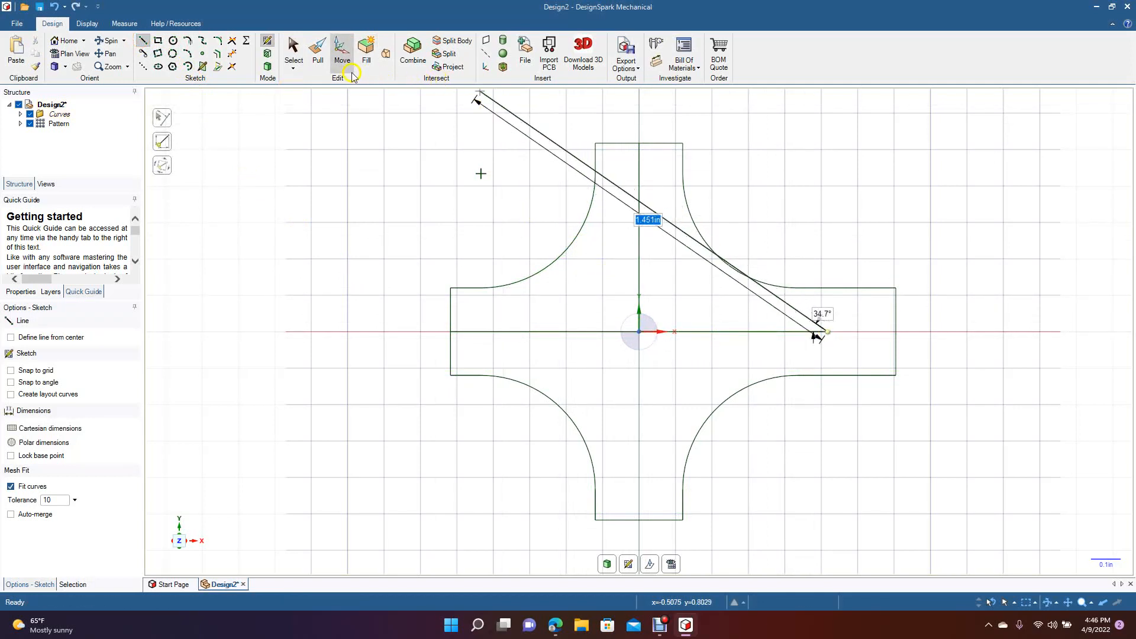
left_click(294, 54)
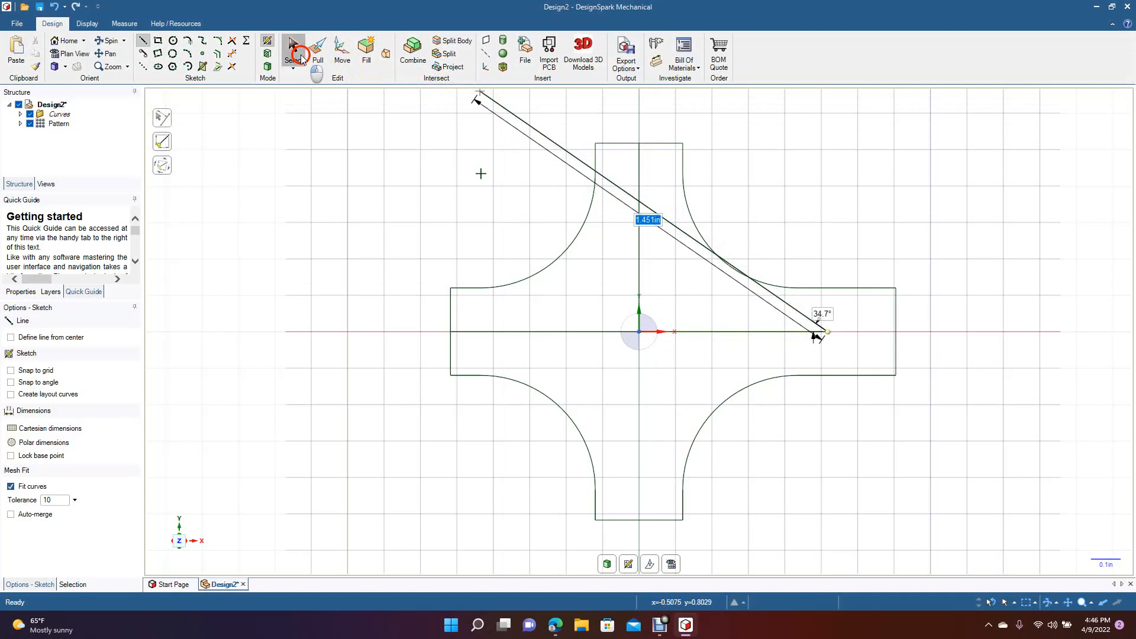
Step: Move the right arm's end edge up to the outer endpoint of its reference line
left_click(341, 55)
left_click(896, 316)
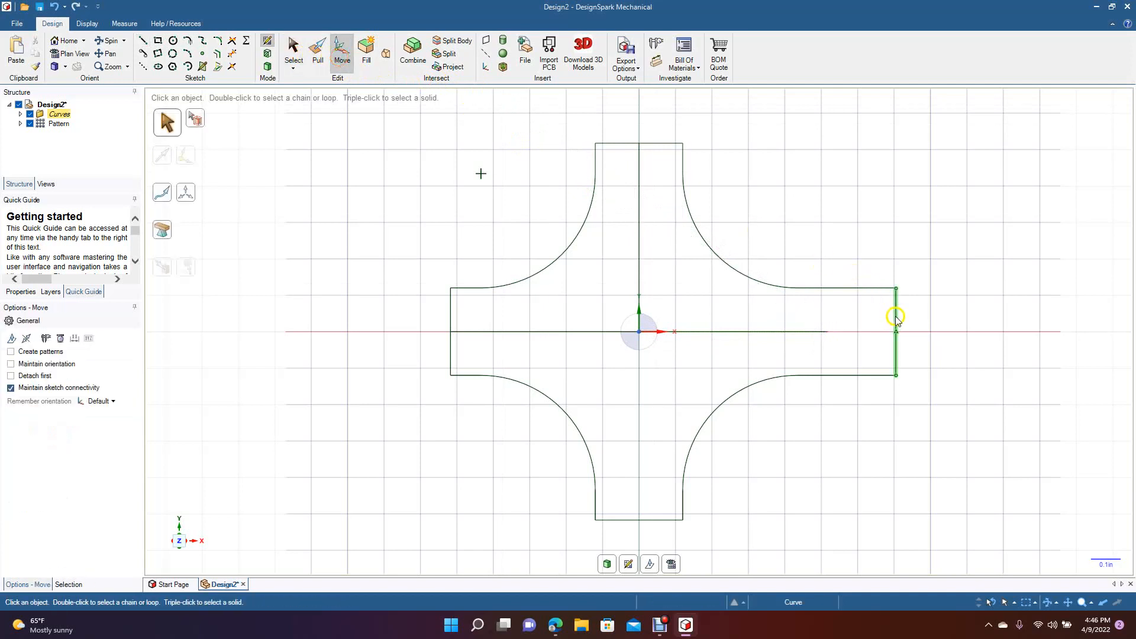
left_click(168, 270)
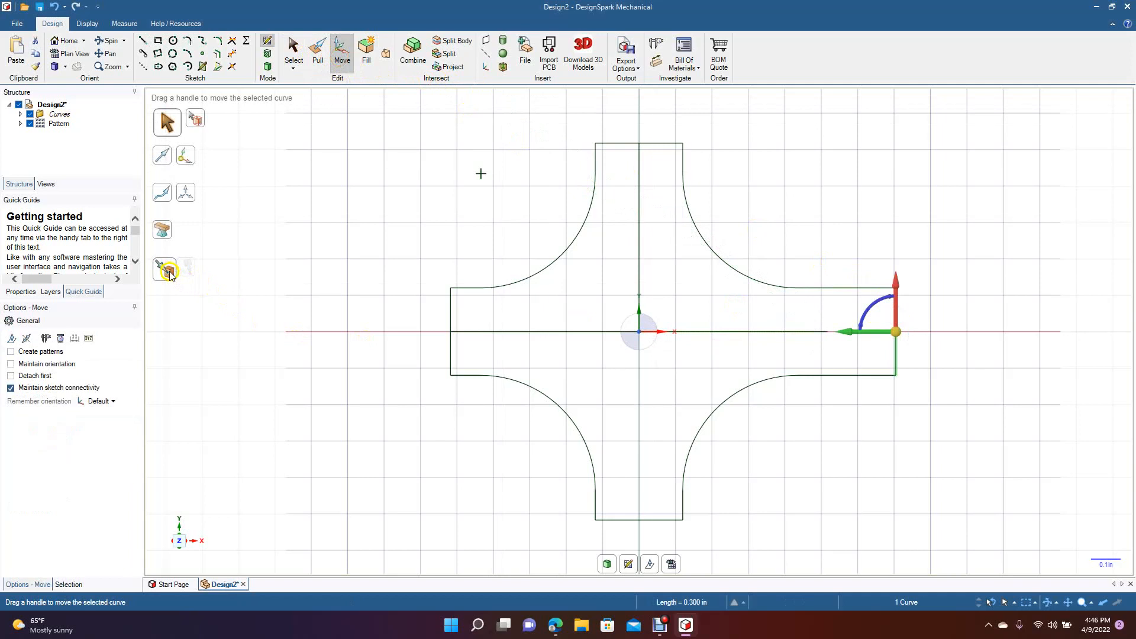
left_click(827, 333)
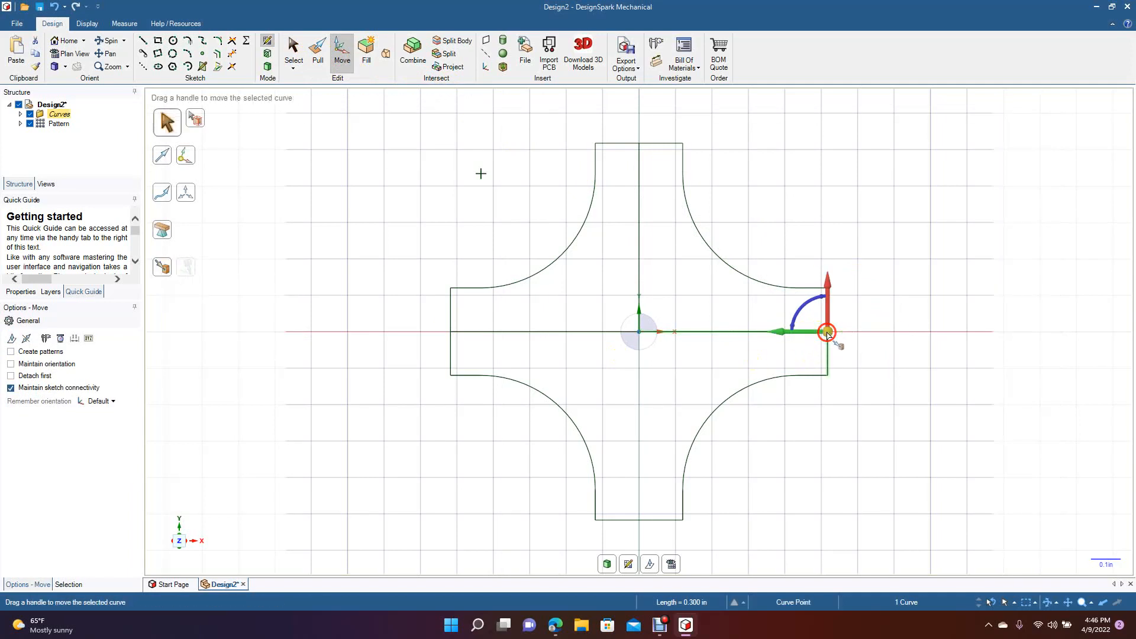
left_click(293, 51)
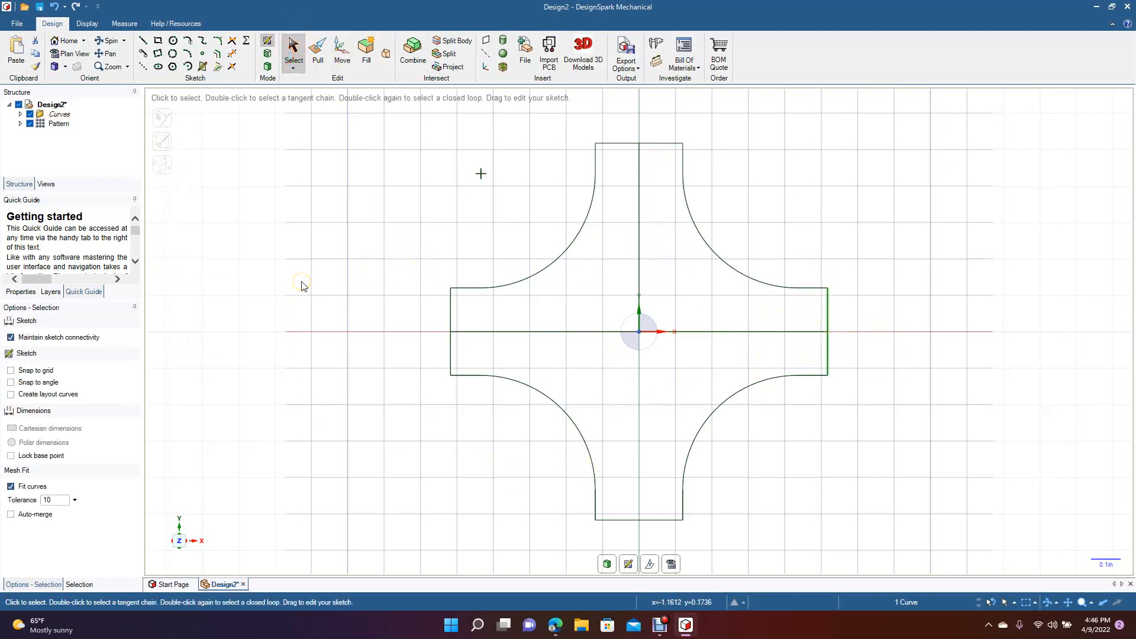
Step: Trim away the vertical and both horizontal reference lines inside the cross outline
left_click(231, 54)
left_click(230, 55)
left_click(639, 172)
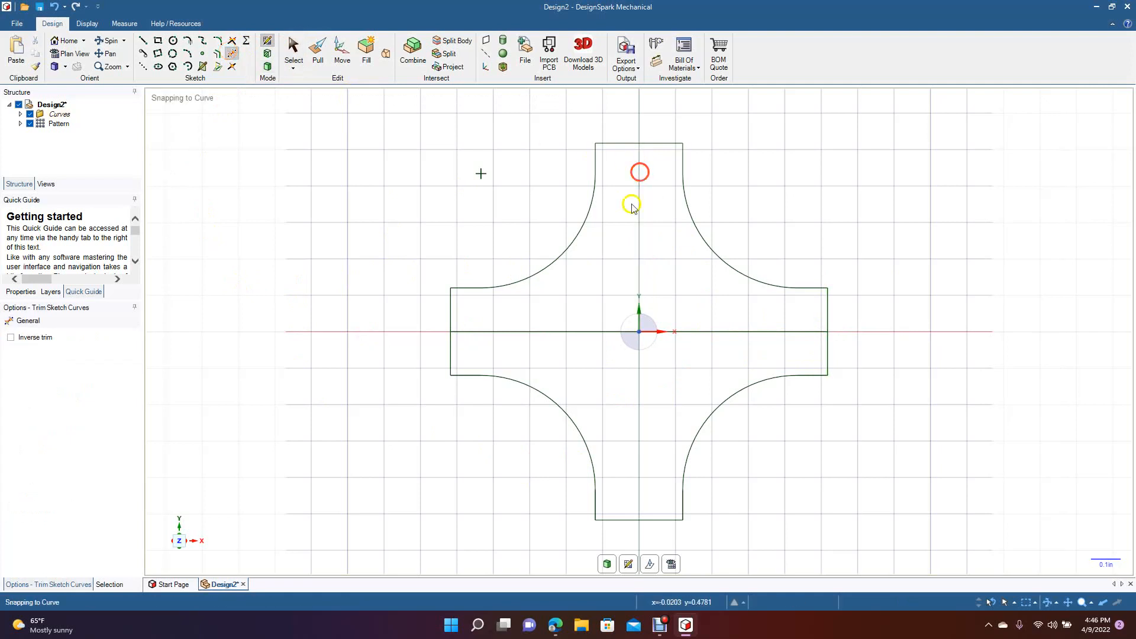
left_click(574, 331)
left_click(719, 331)
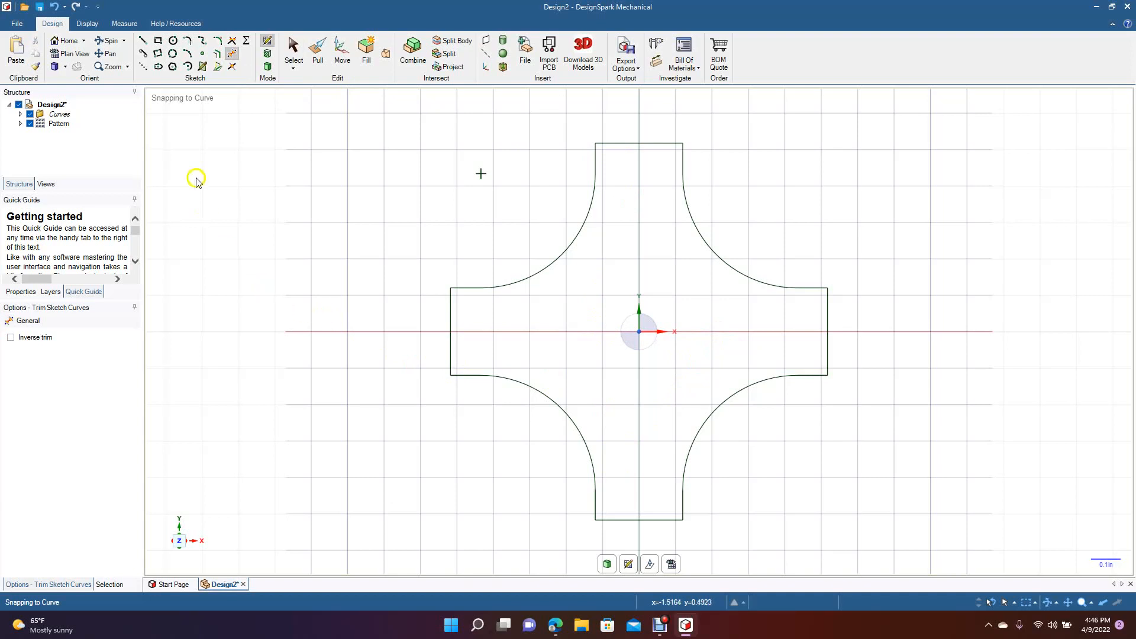
Step: Round both outer corners of the top arm with 0.07 in radius fillets
left_click(218, 45)
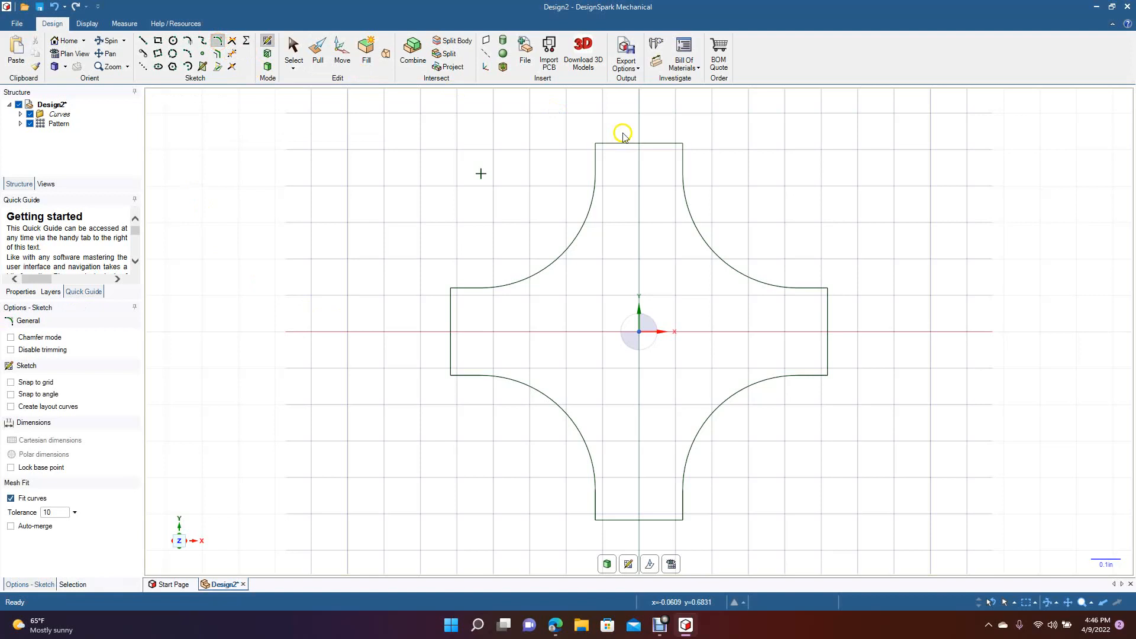
left_click(596, 159)
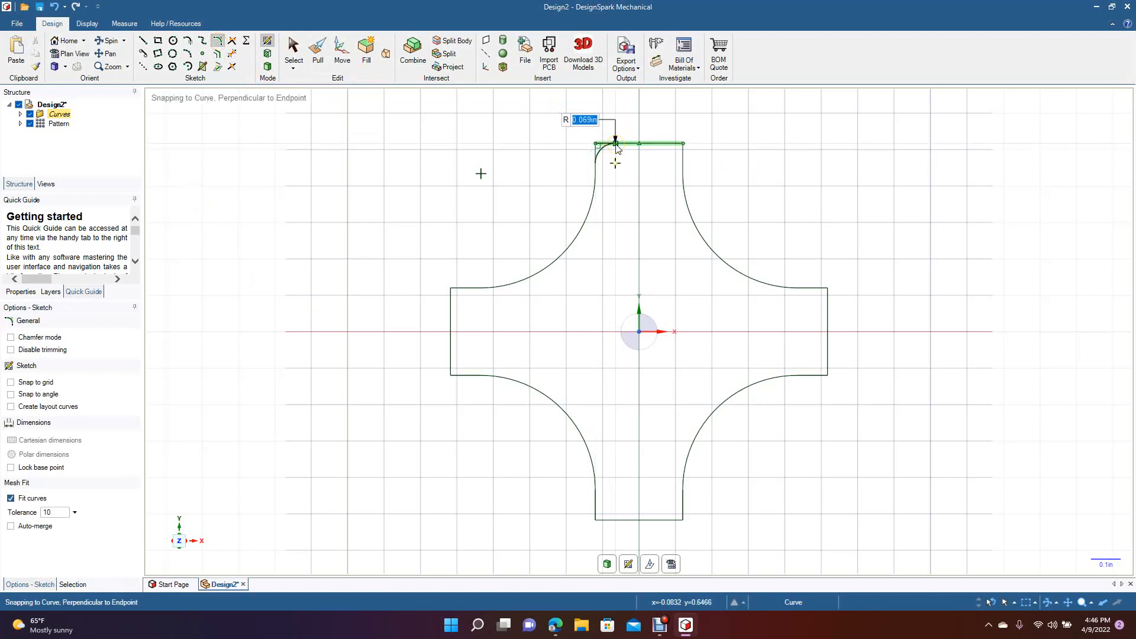
left_click(617, 144)
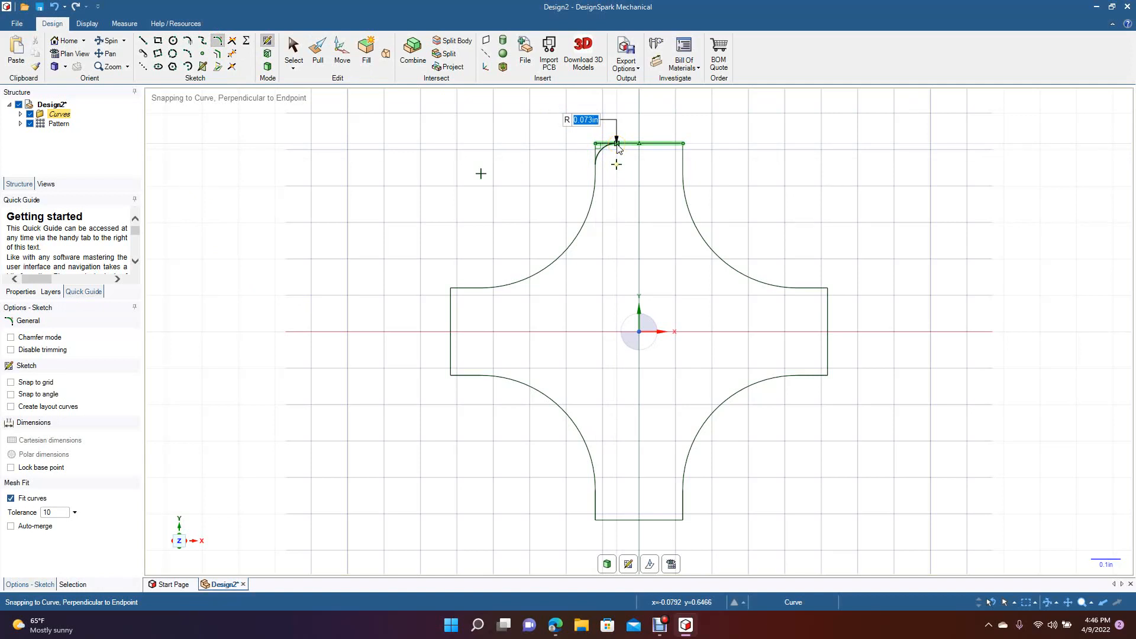
type("0.0")
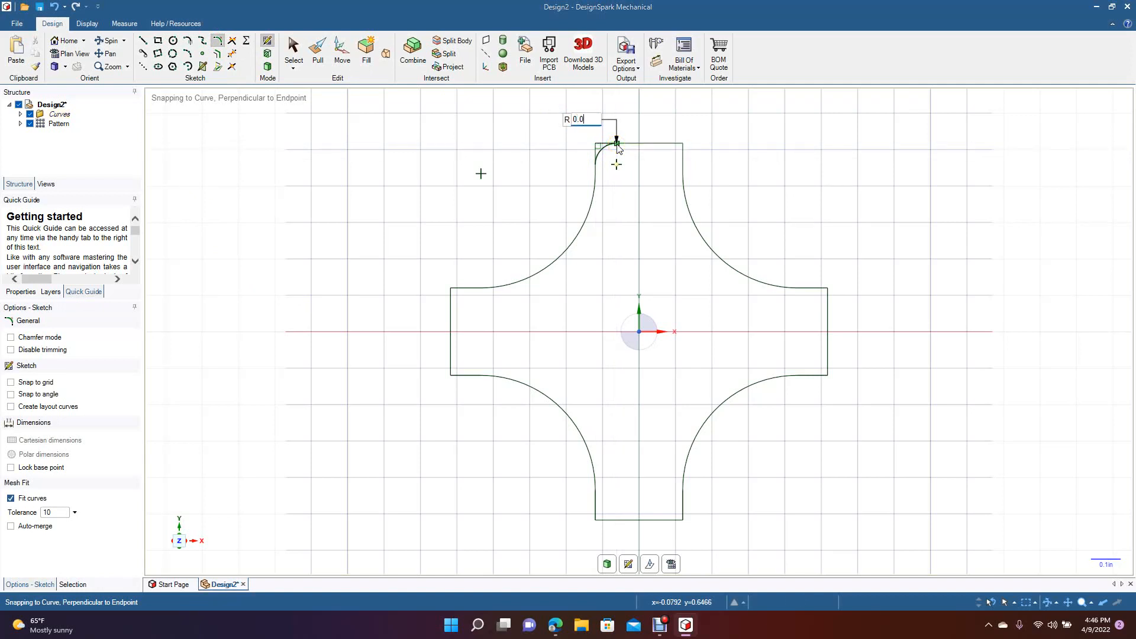
type("7")
key("Return")
left_click(670, 149)
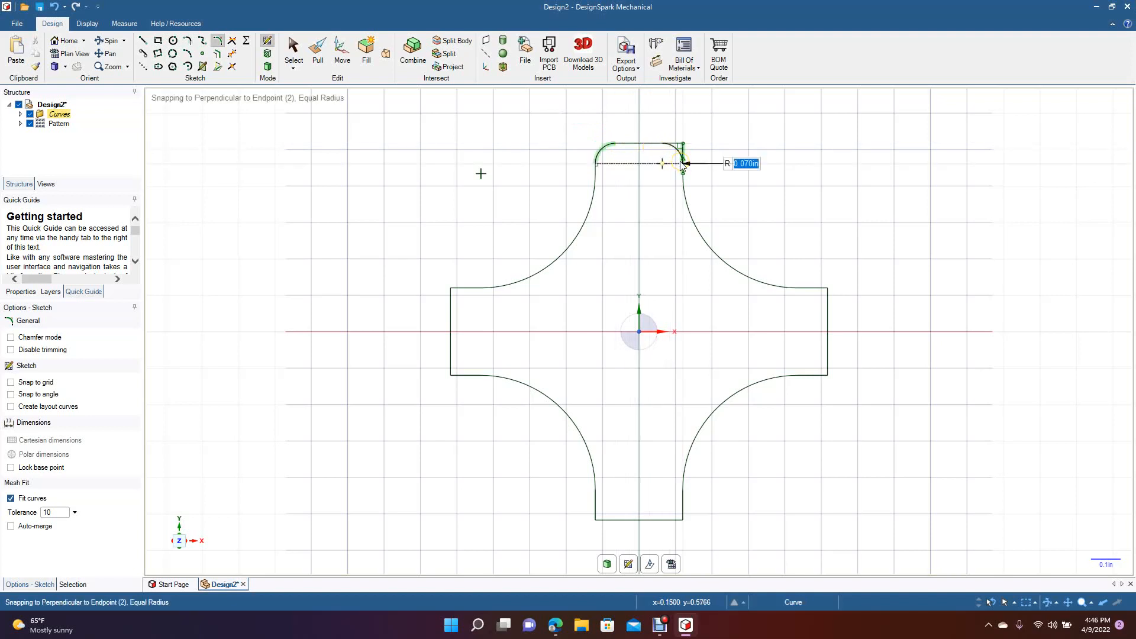
left_click(683, 164)
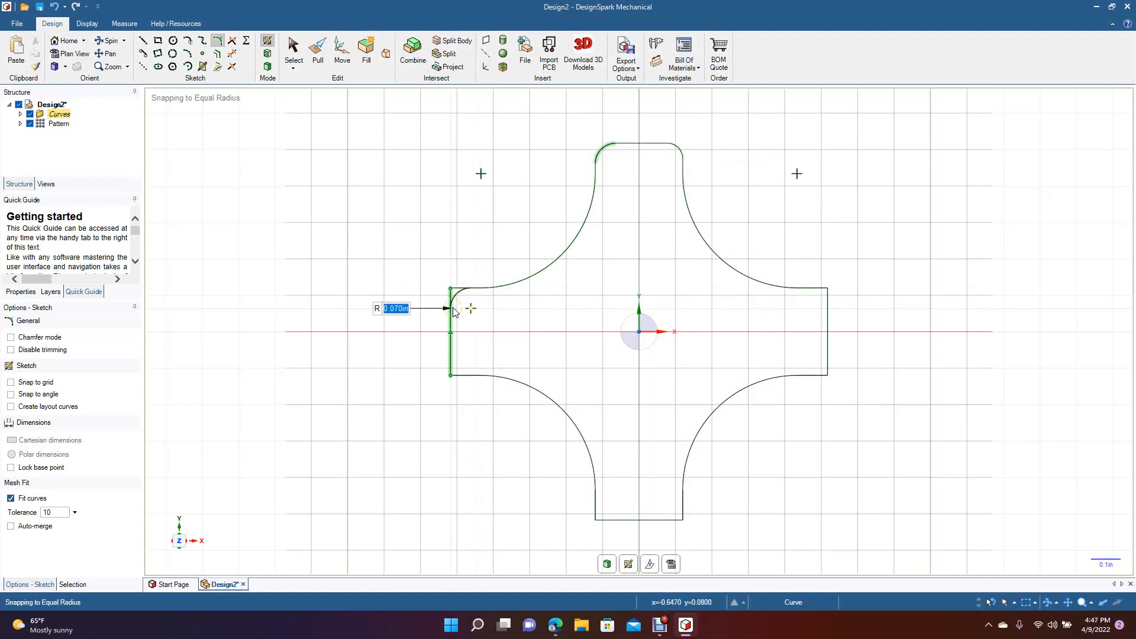
Step: Round the outer corners of the left, right and bottom arms with 0.070 in radius fillets
left_click(454, 312)
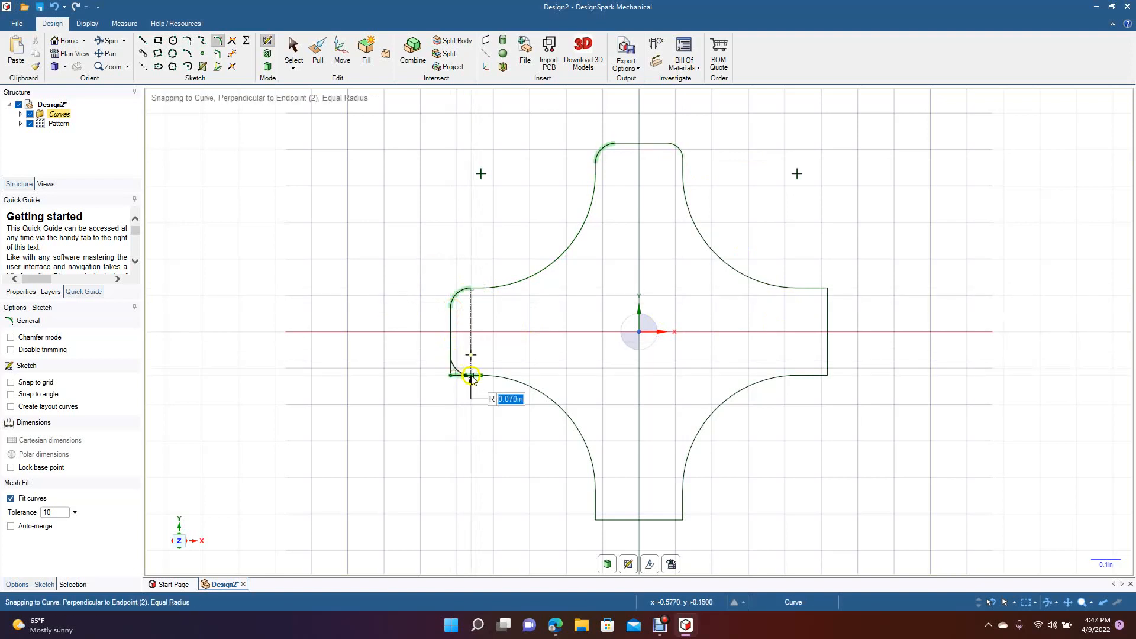
left_click(472, 379)
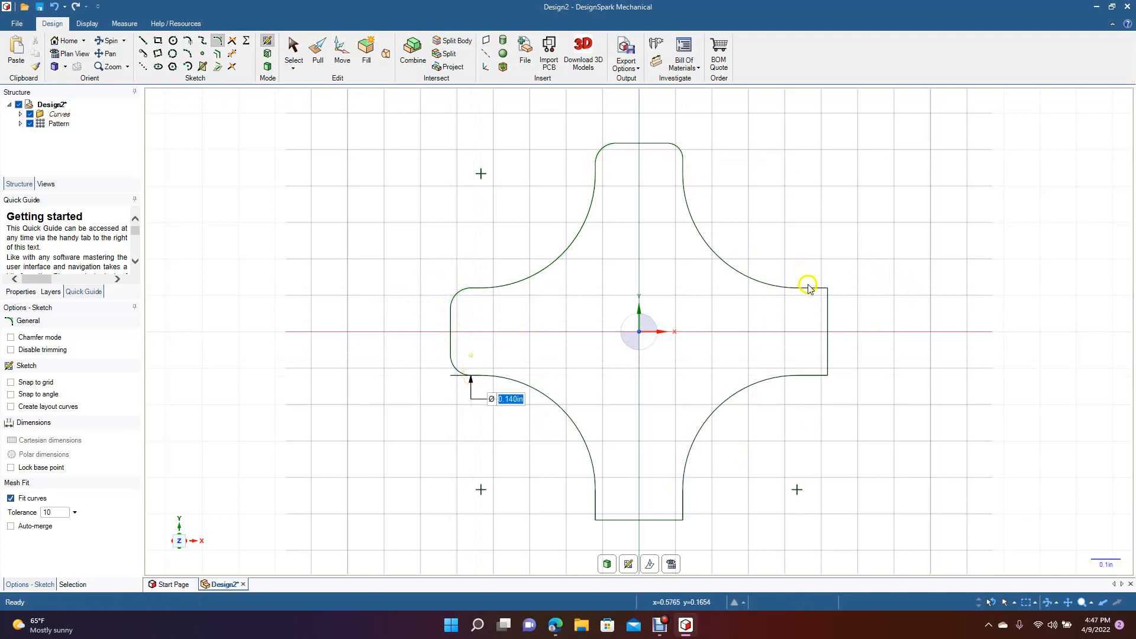
left_click(827, 312)
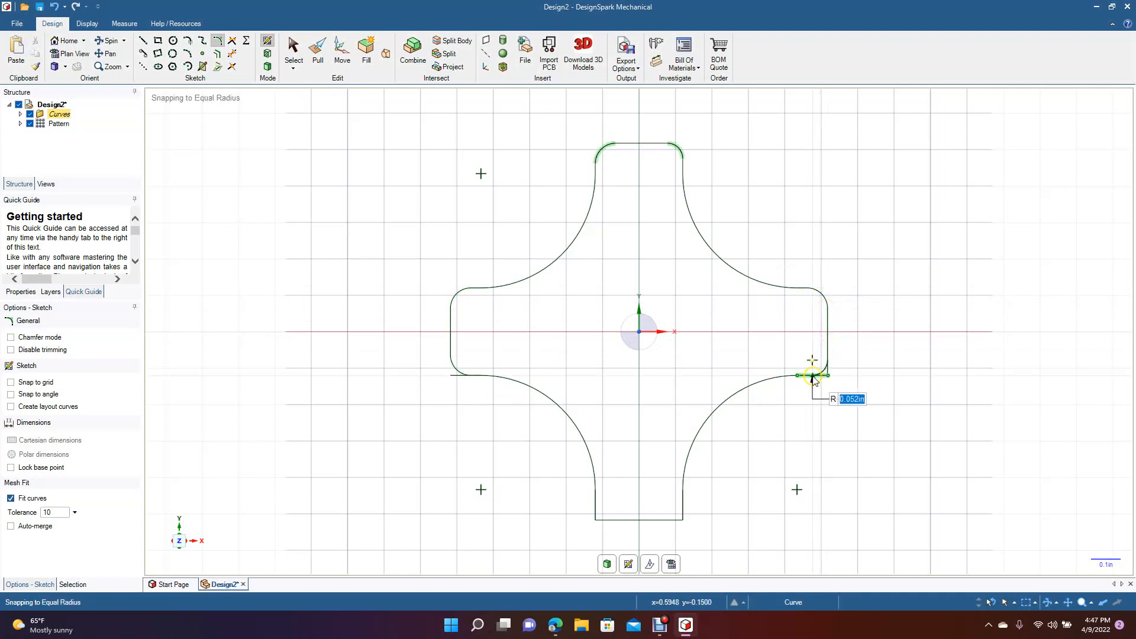
left_click(814, 376)
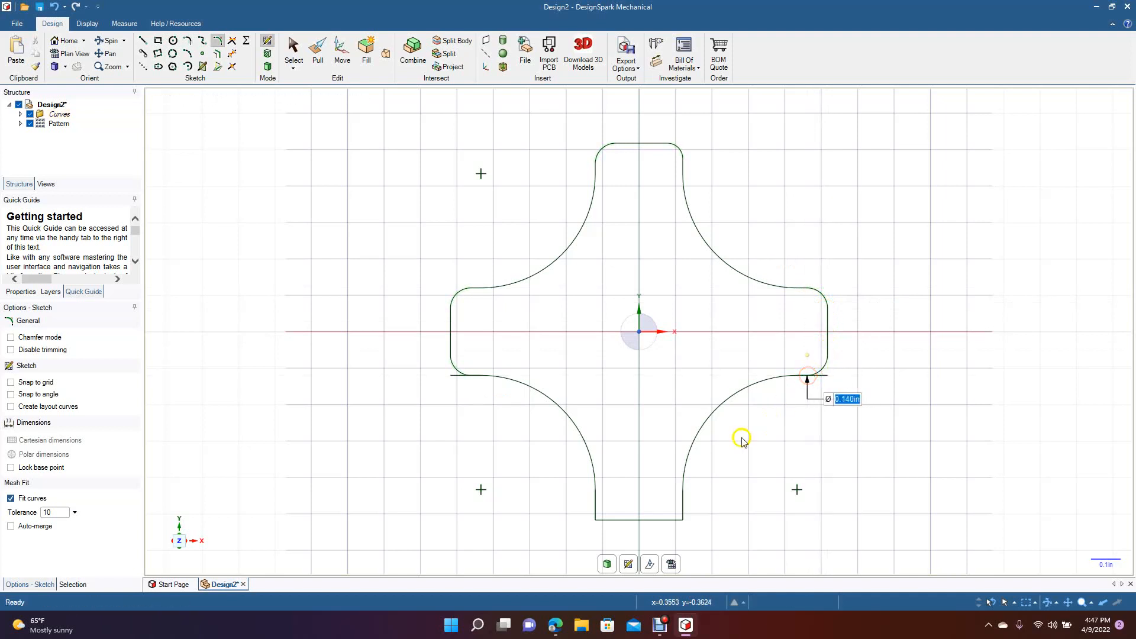
left_click(664, 522)
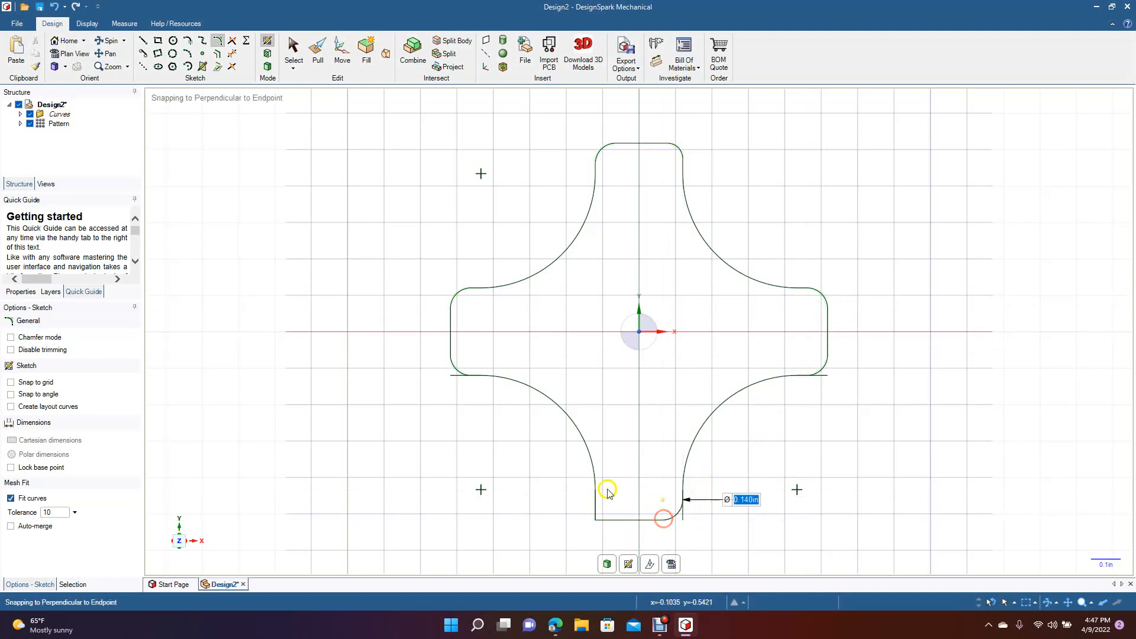
left_click(615, 522)
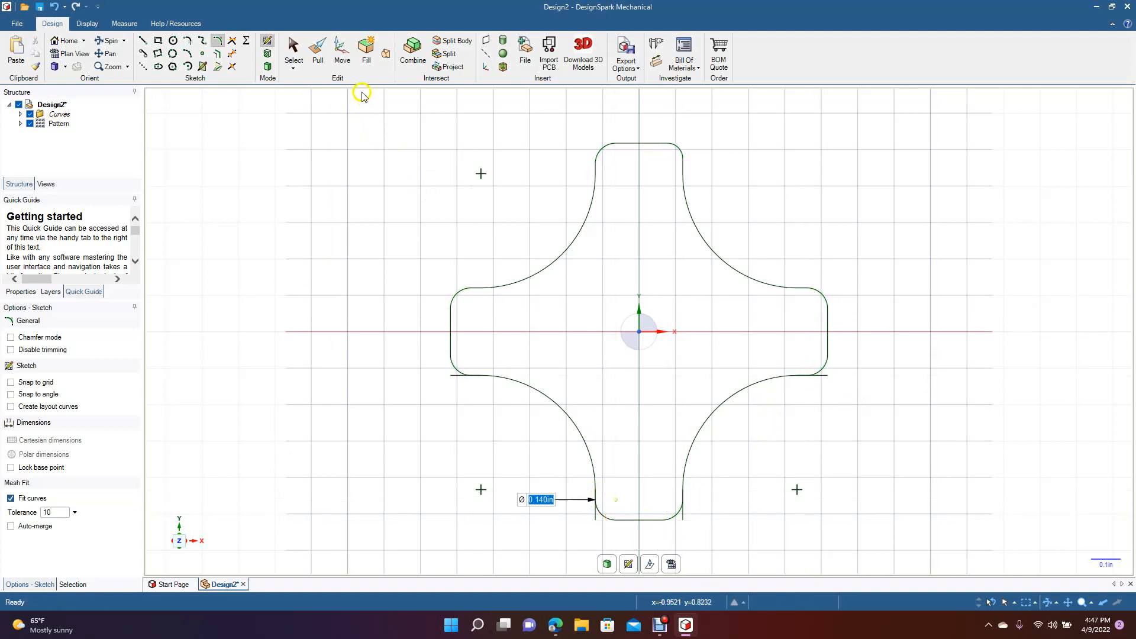
Step: Trim away the leftover line stubs outside the rounded corners of the left, right and bottom arms
left_click(293, 58)
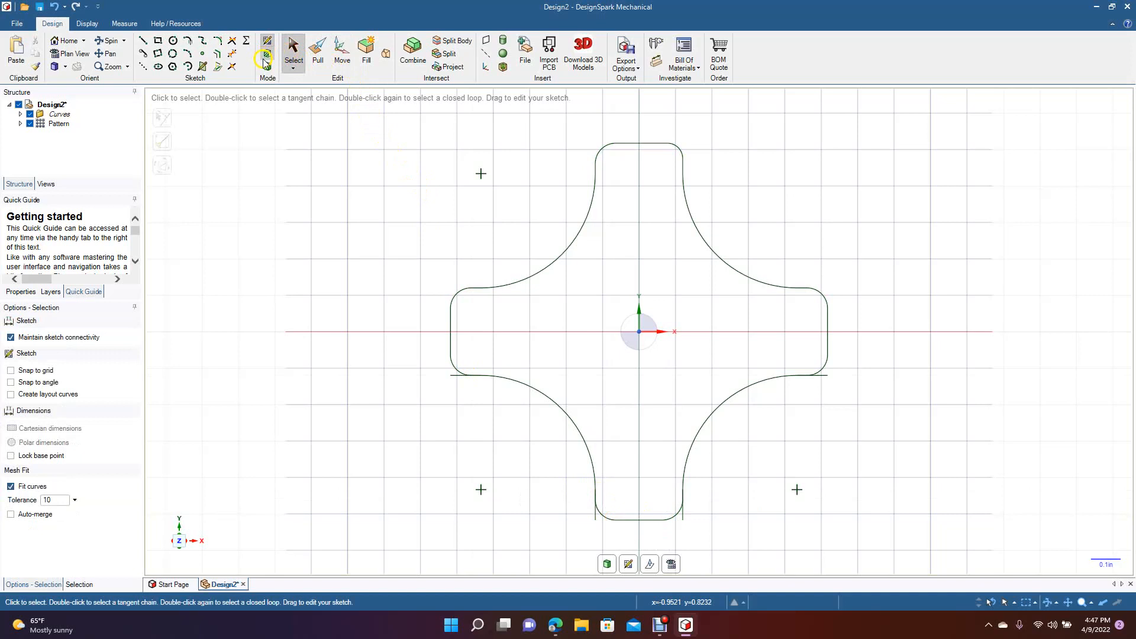
left_click(232, 55)
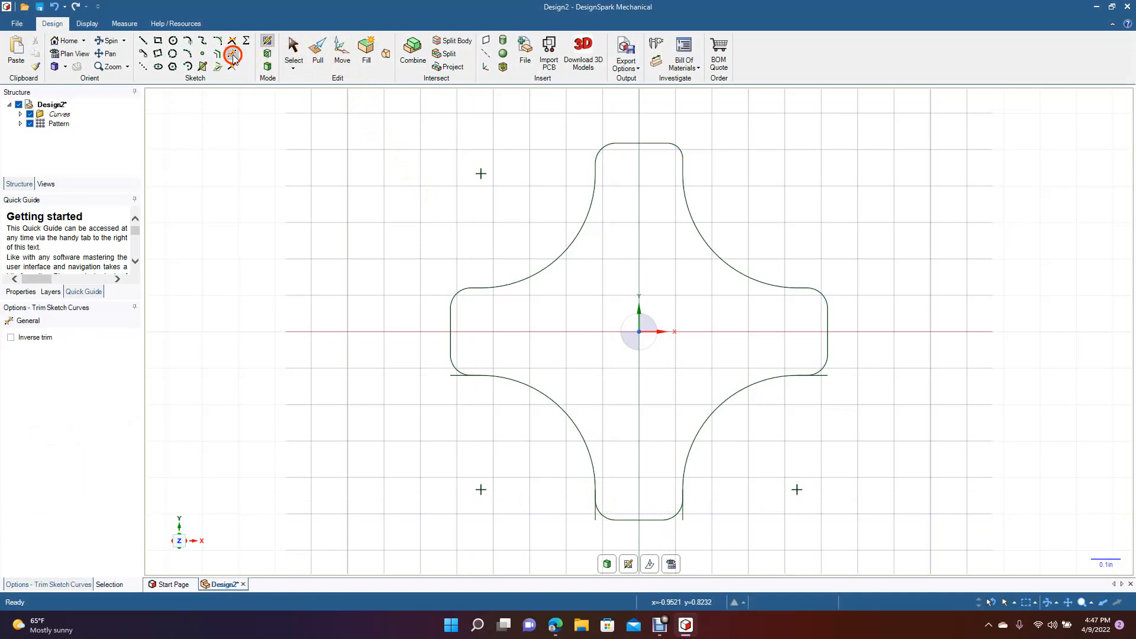
left_click(458, 377)
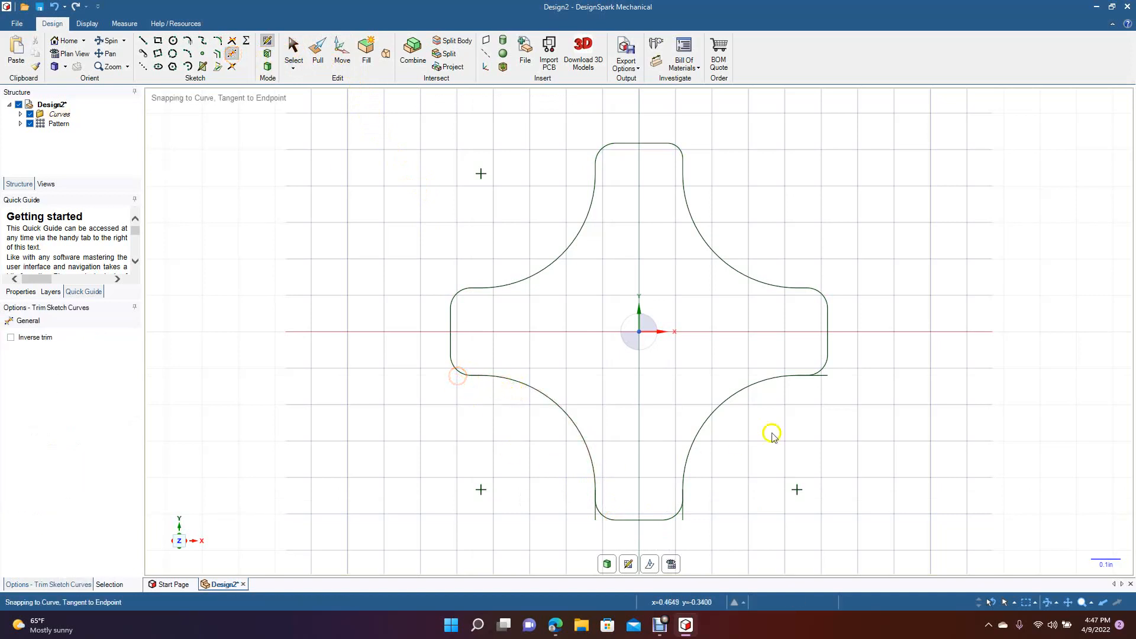
left_click(823, 376)
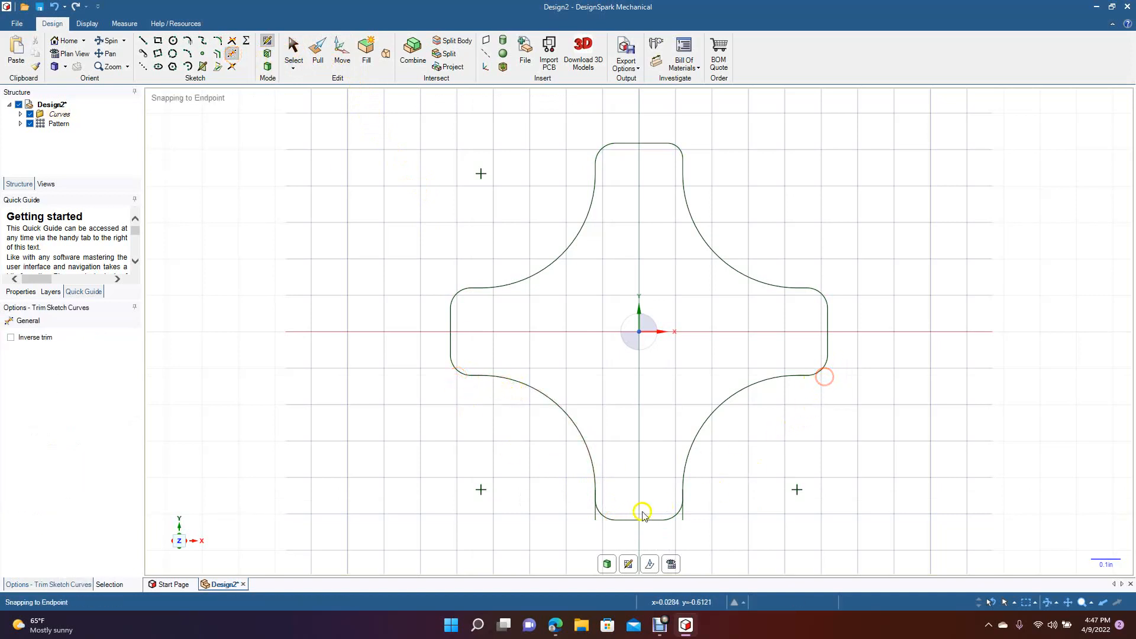
left_click(685, 518)
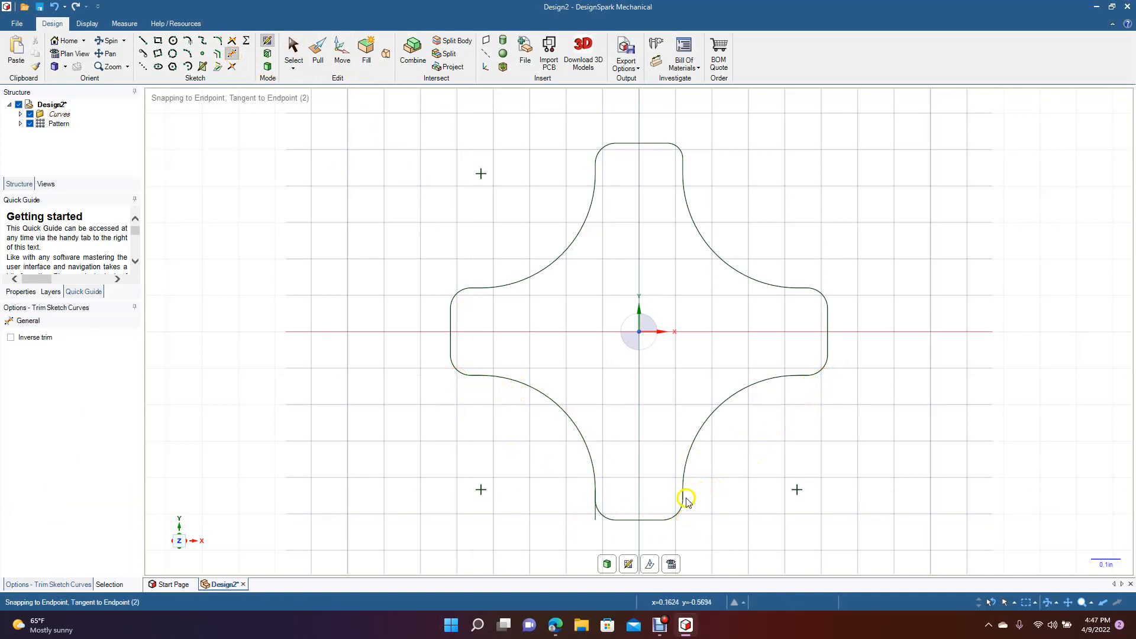
left_click(595, 513)
left_click(592, 497)
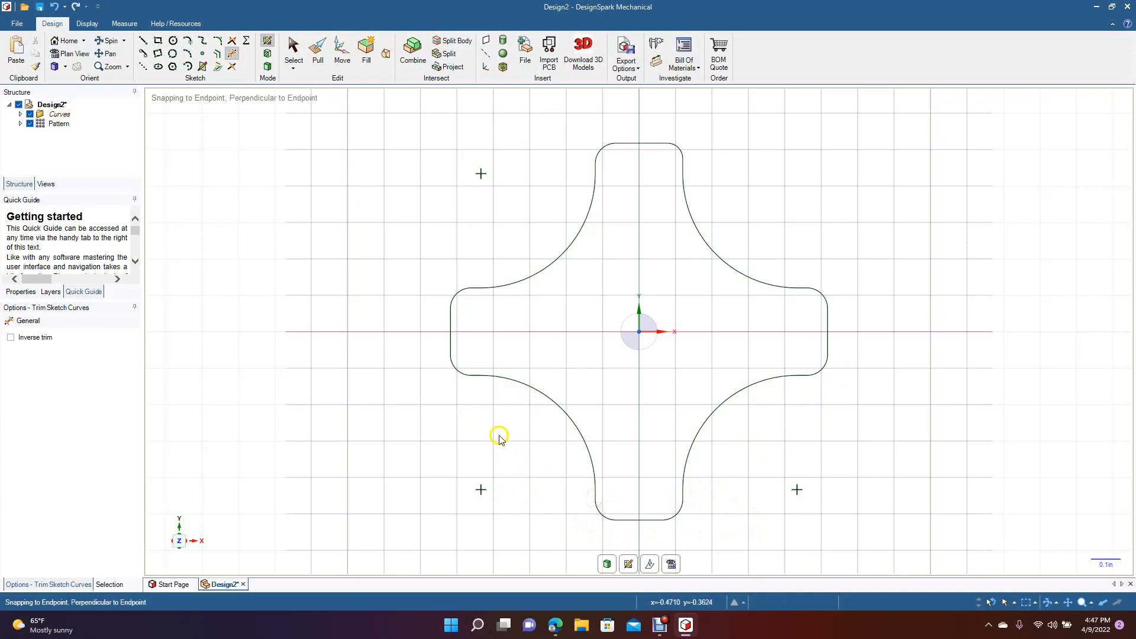
left_click(476, 376)
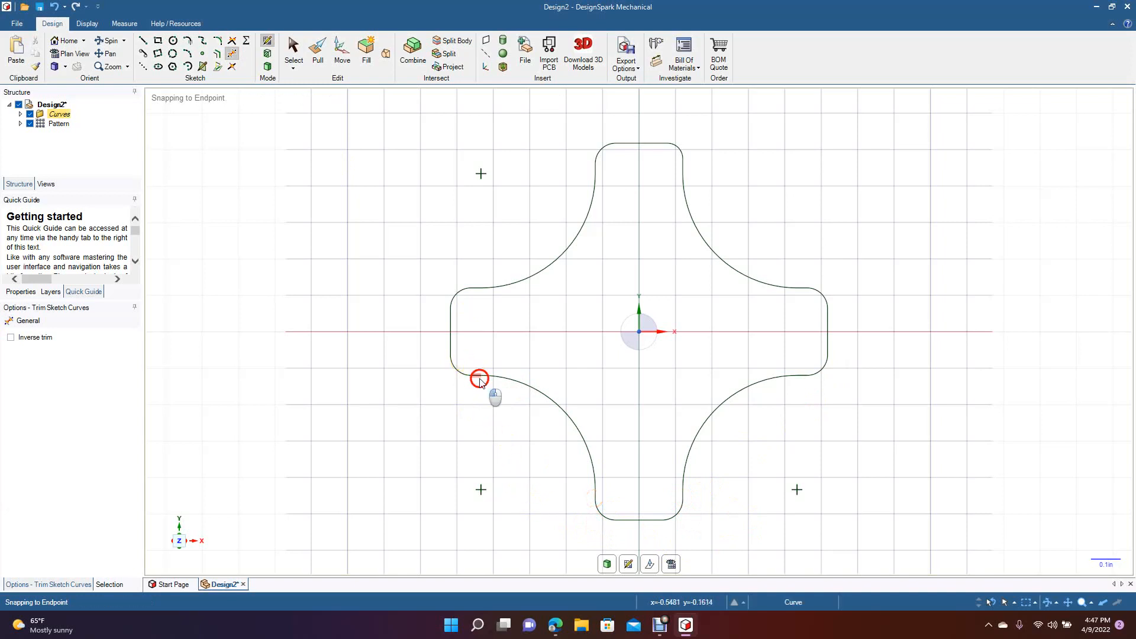
left_click(474, 289)
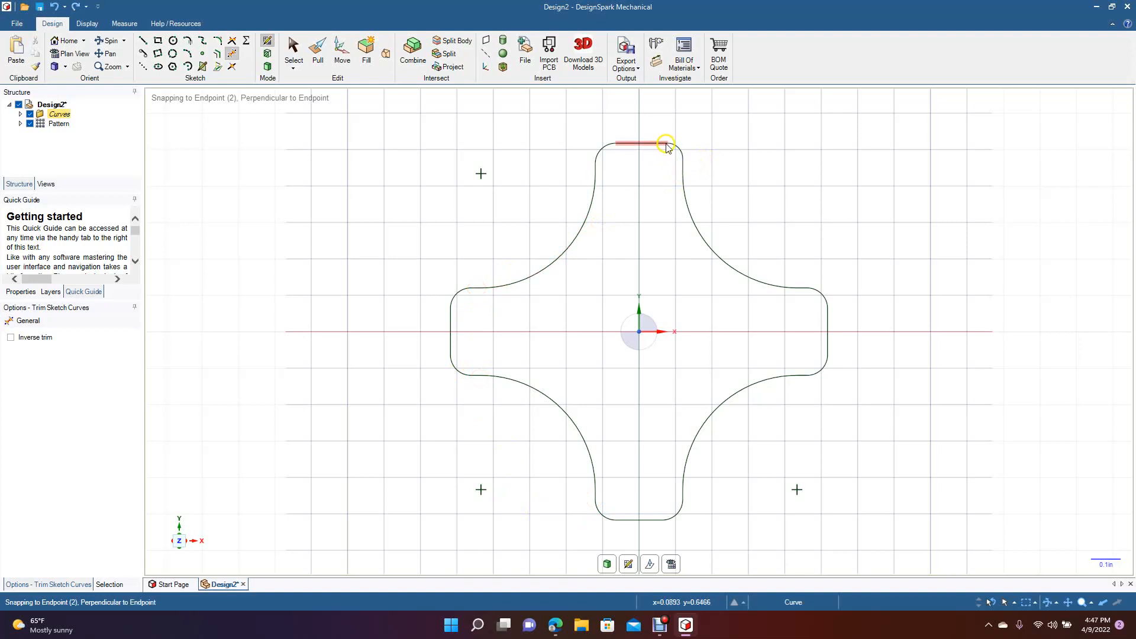
left_click(681, 172)
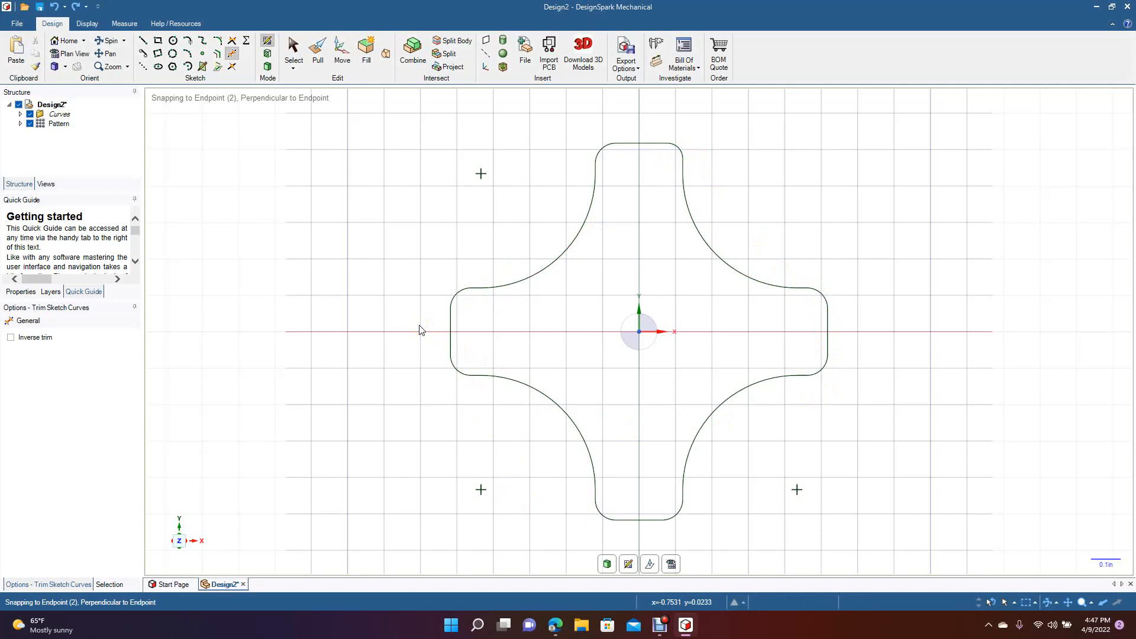
Step: Turn the closed cross sketch into a surface and pull its face out 0.500 in into a solid
scroll(420, 330, "down", 3)
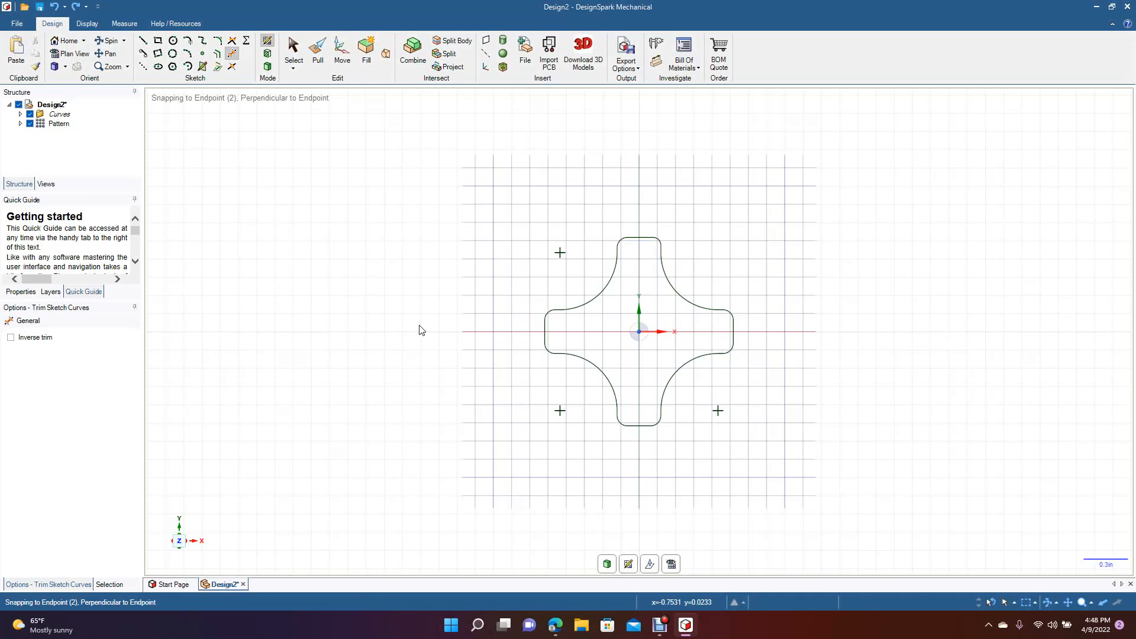
left_click(267, 68)
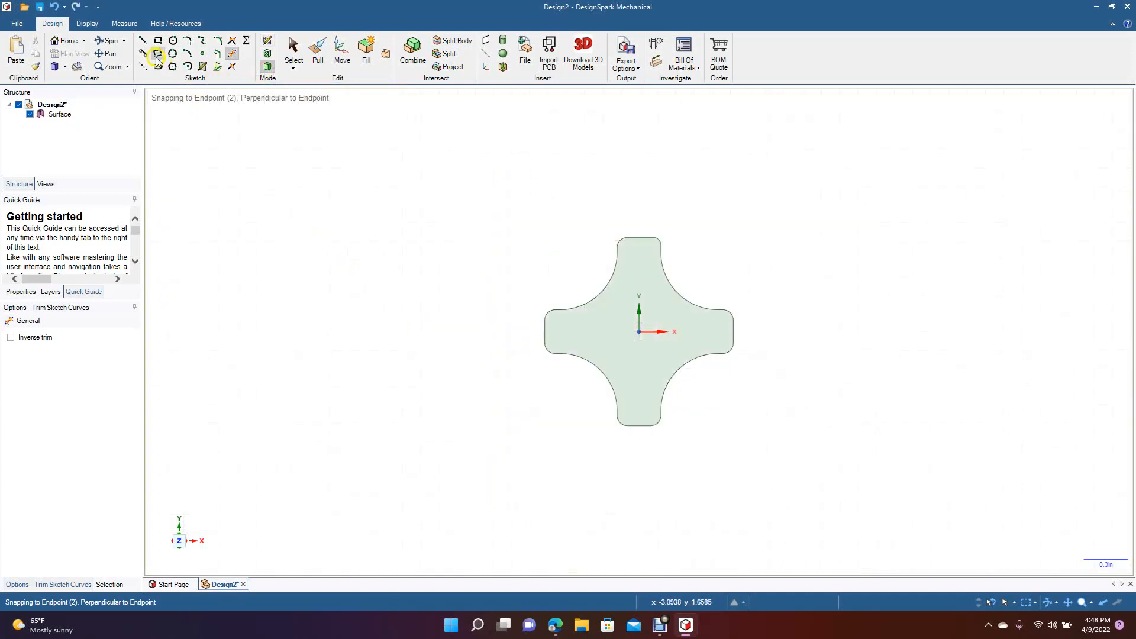
left_click(98, 45)
left_click_drag(322, 397, 258, 376)
left_click(312, 54)
left_click(611, 324)
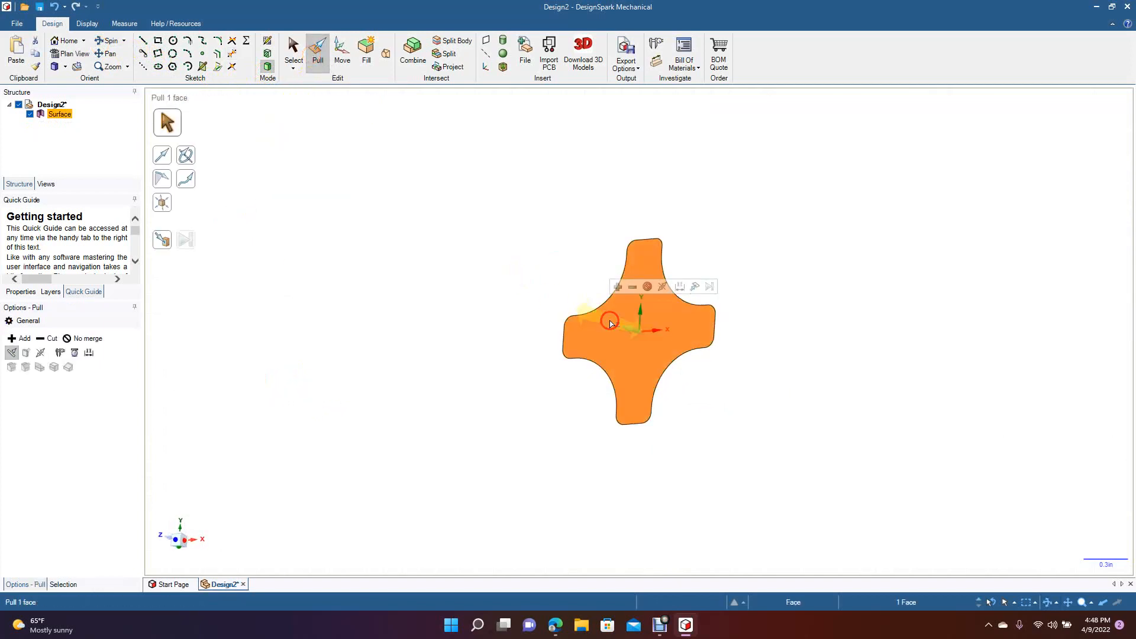
left_click_drag(611, 324, 491, 371)
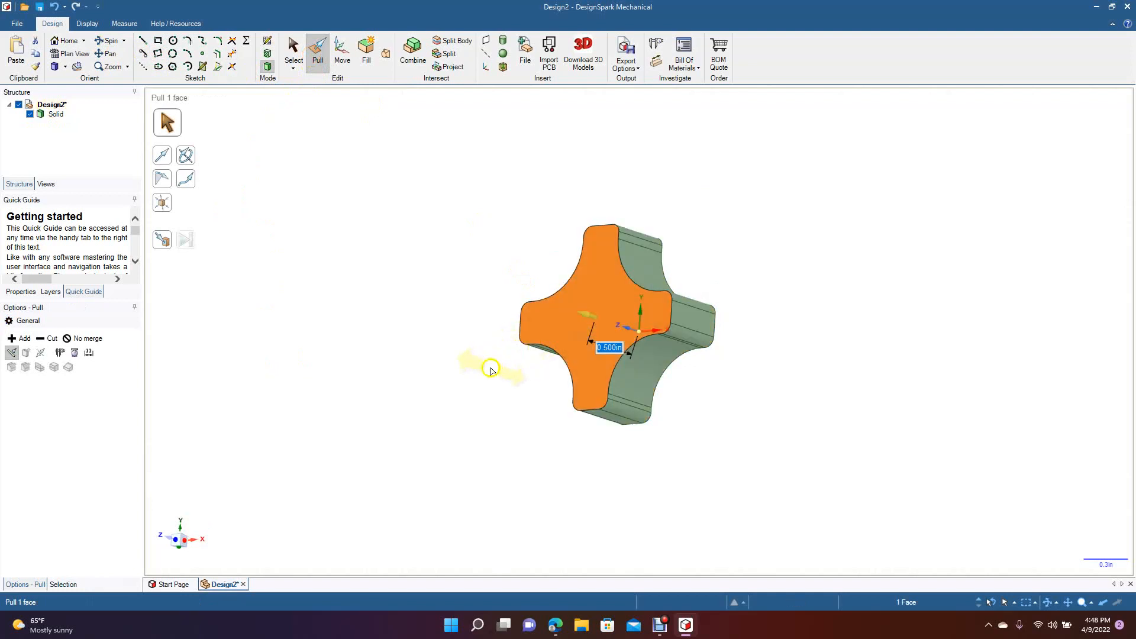
Step: Round the whole edge loop of the solid's front face with a 0.050 in radius
left_click(294, 52)
left_click(566, 291)
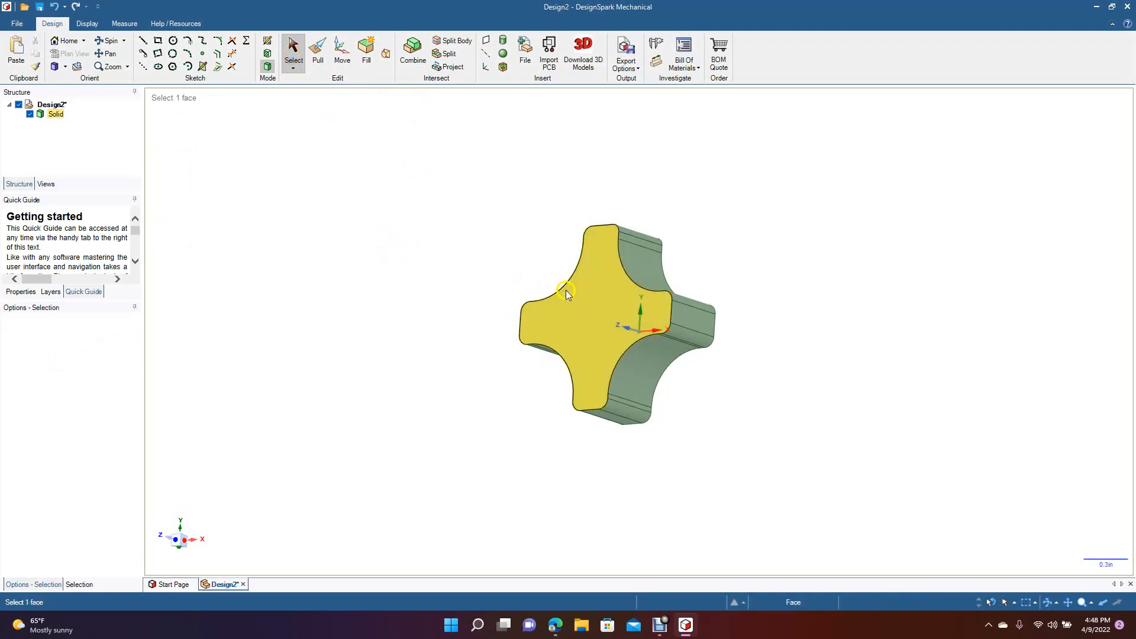
double_click(563, 290)
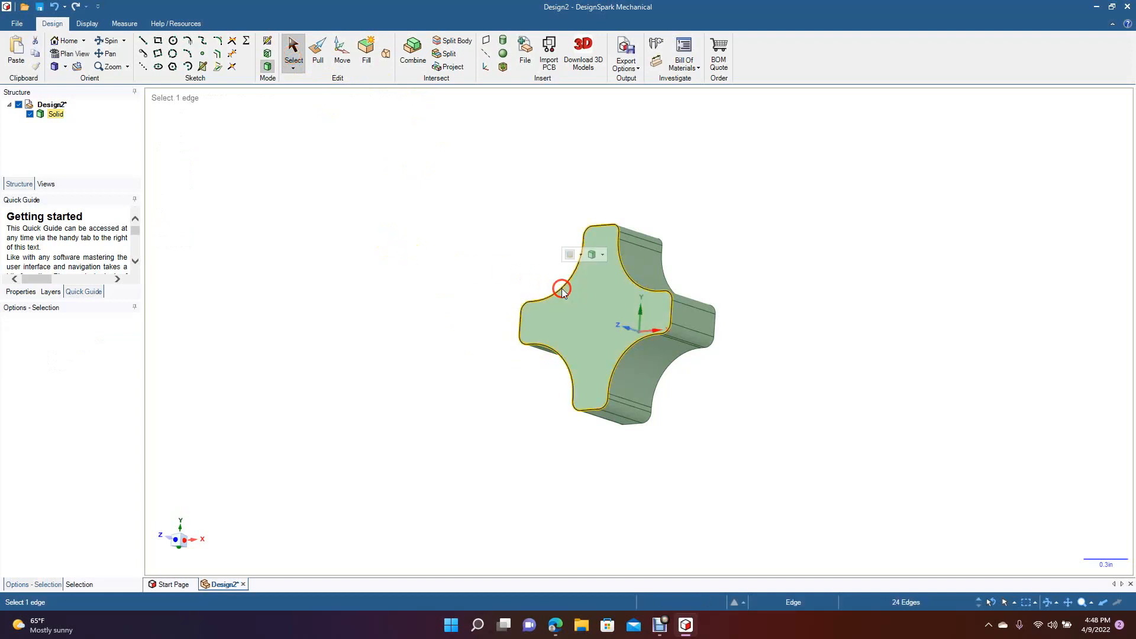
left_click(317, 54)
left_click(574, 290)
mouse_move(574, 290)
left_mouse_down()
mouse_move(636, 298)
mouse_move(581, 306)
left_mouse_up()
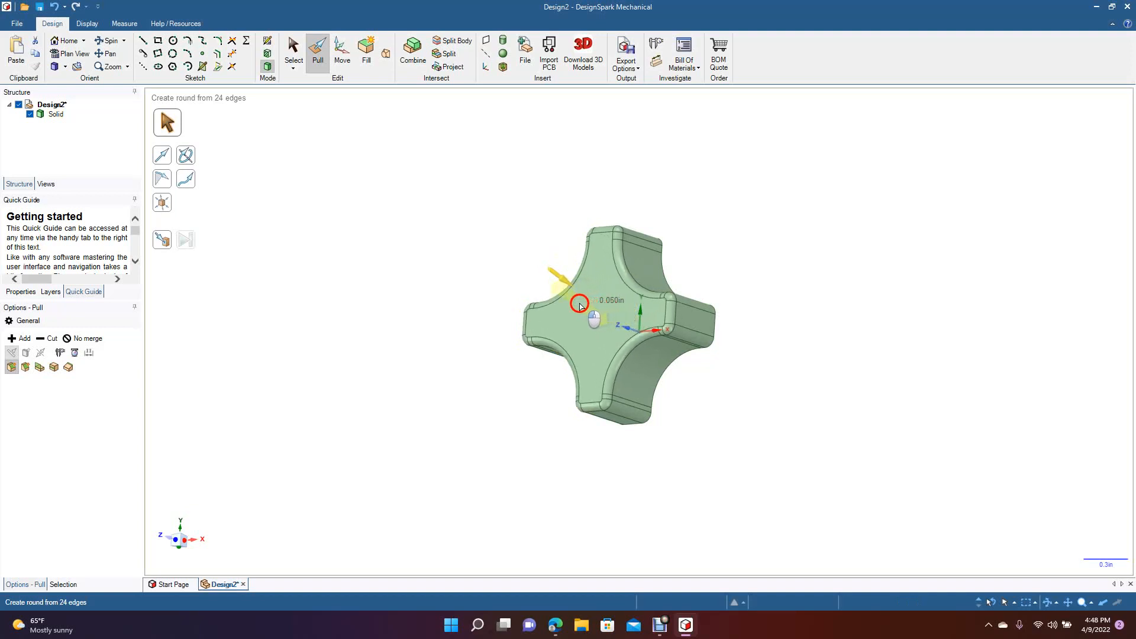
left_click_drag(581, 306, 580, 305)
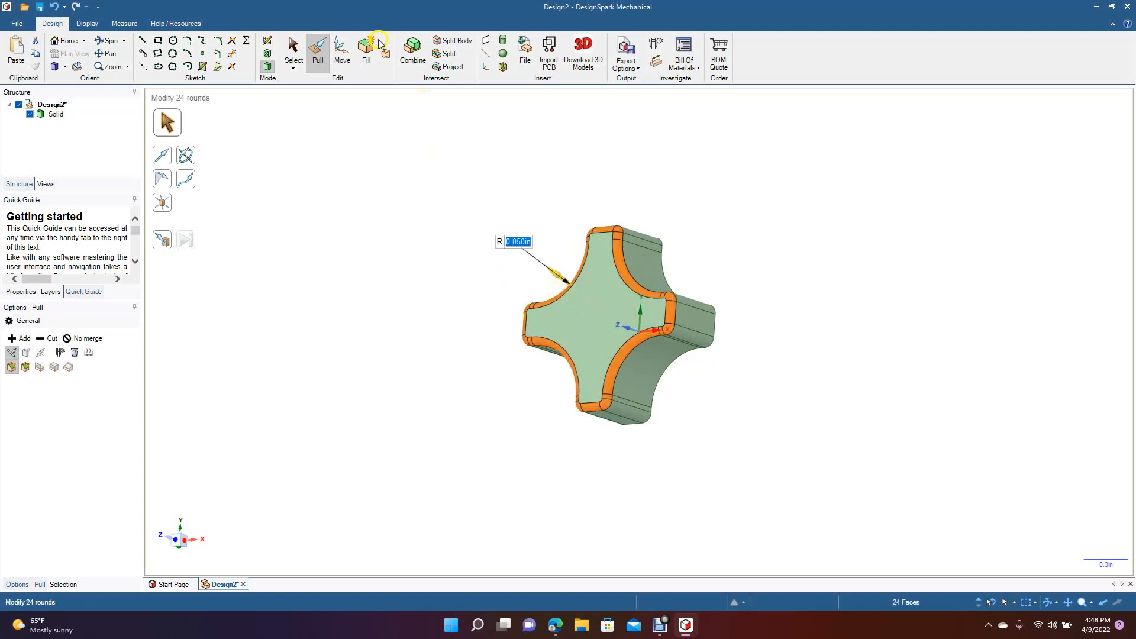
left_click(290, 53)
left_click(396, 275)
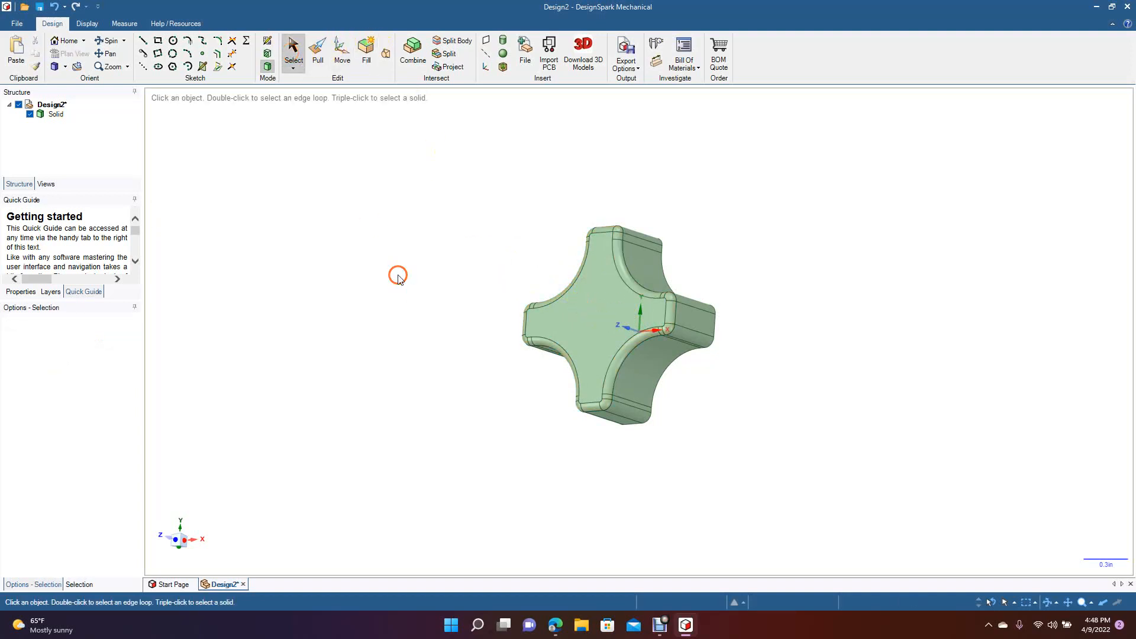
Step: Sketch a 0.25 in diameter circle at the center of the cross-shaped front face
left_click(577, 372)
left_click(584, 301)
left_click(584, 301)
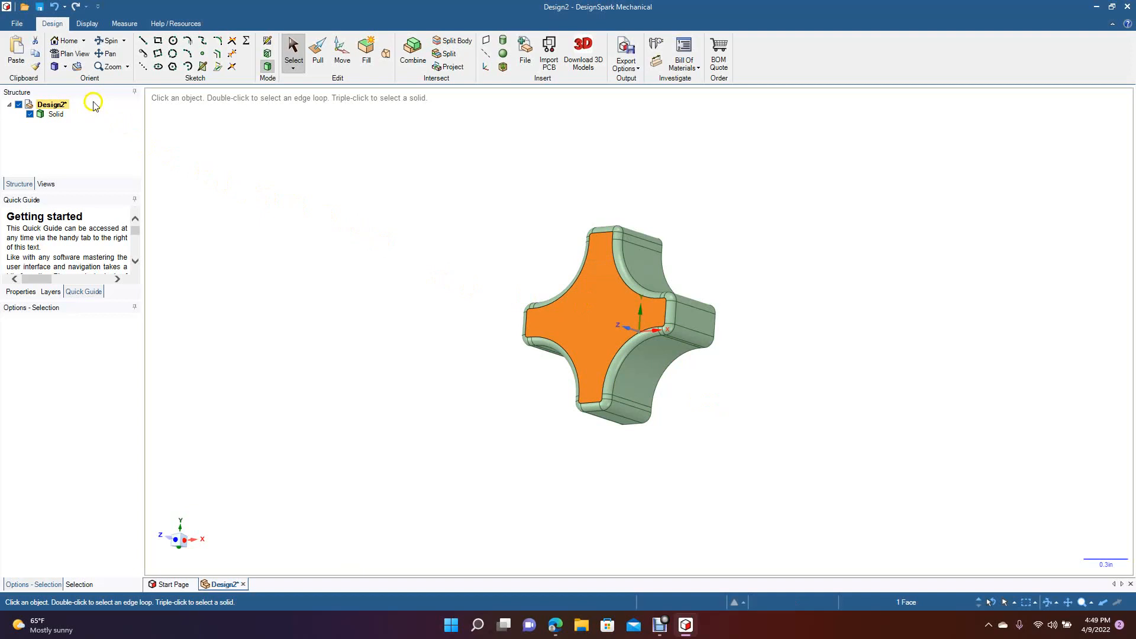
left_click(70, 55)
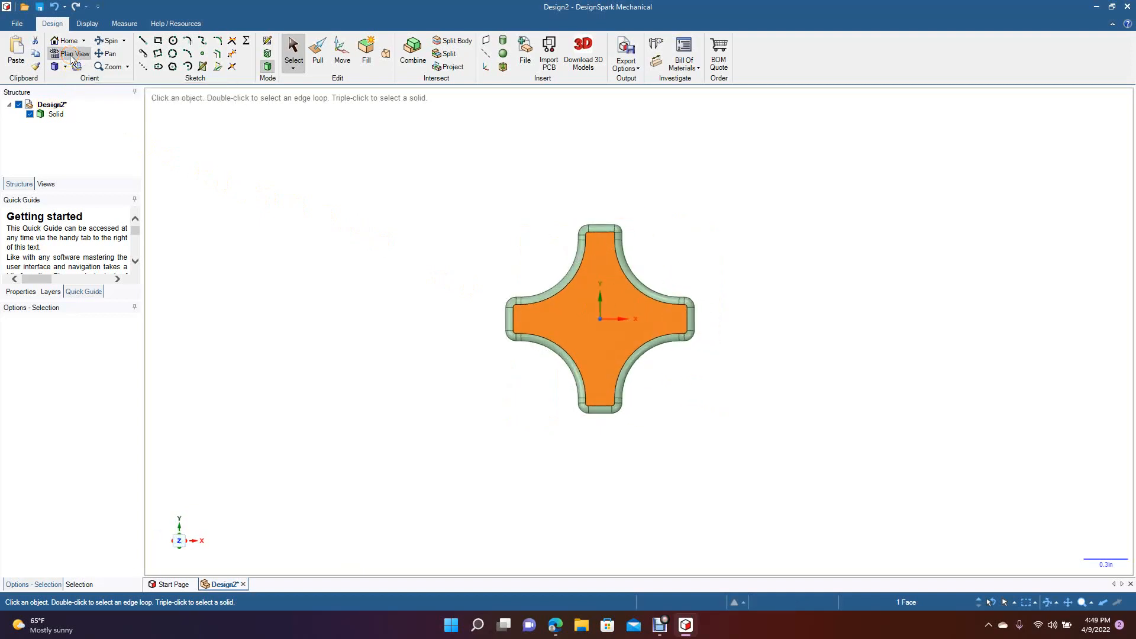
left_click(173, 41)
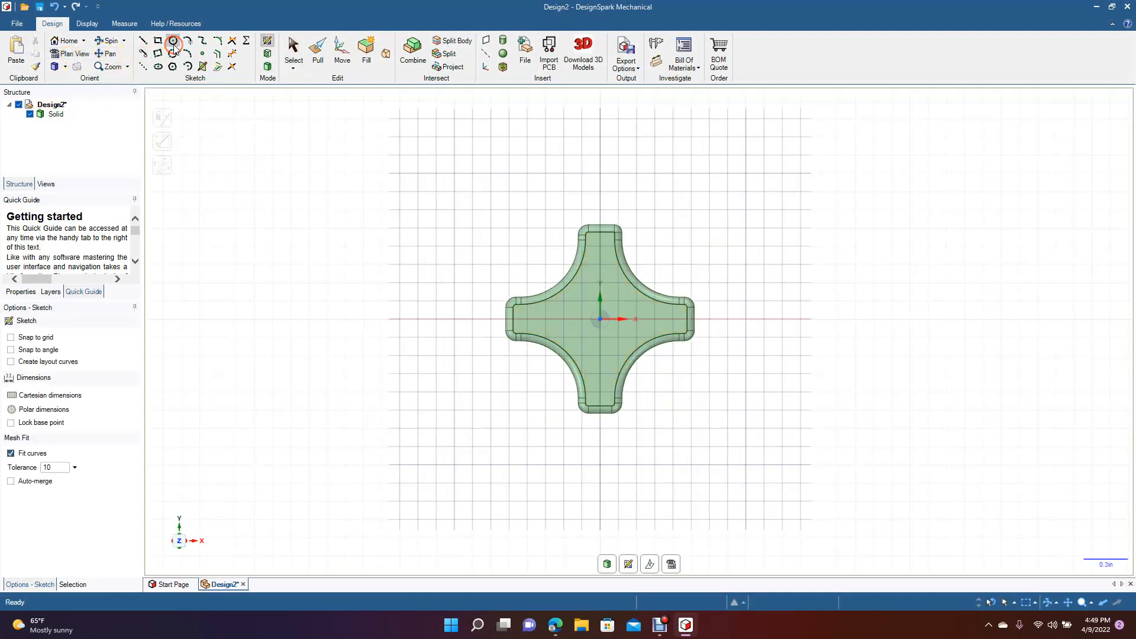
left_click(601, 321)
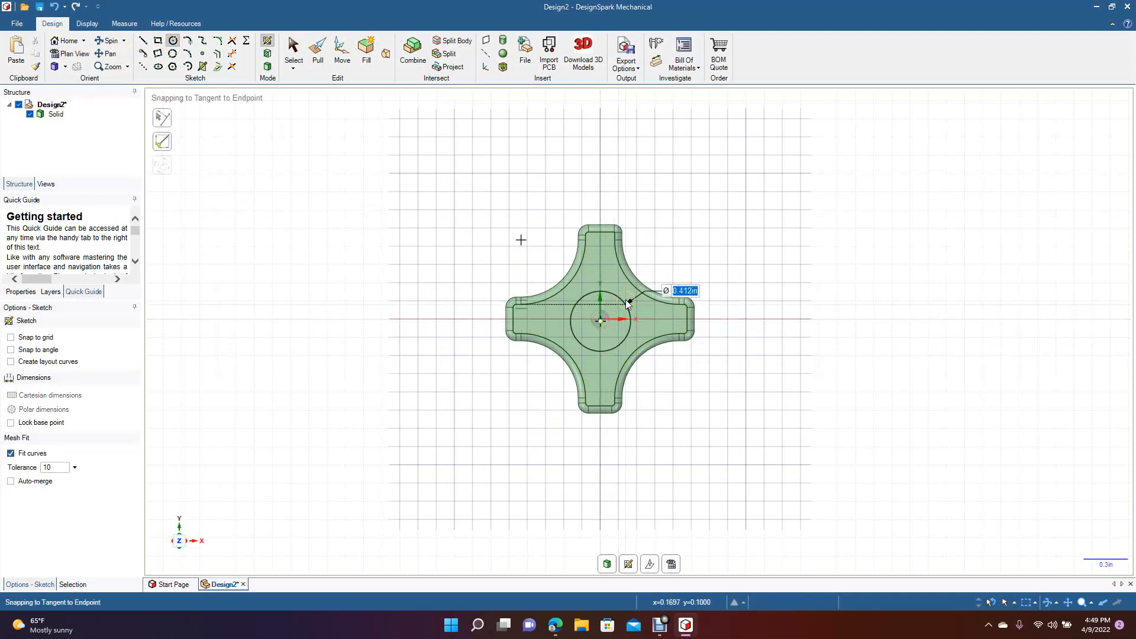
type("0.25")
key("Return")
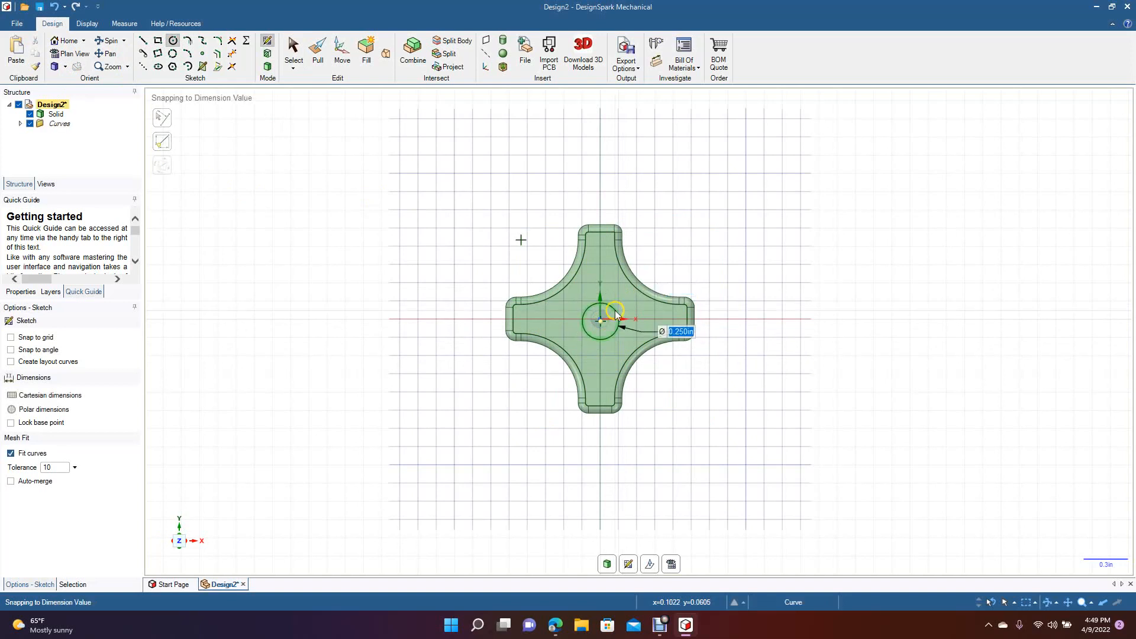
key("Escape")
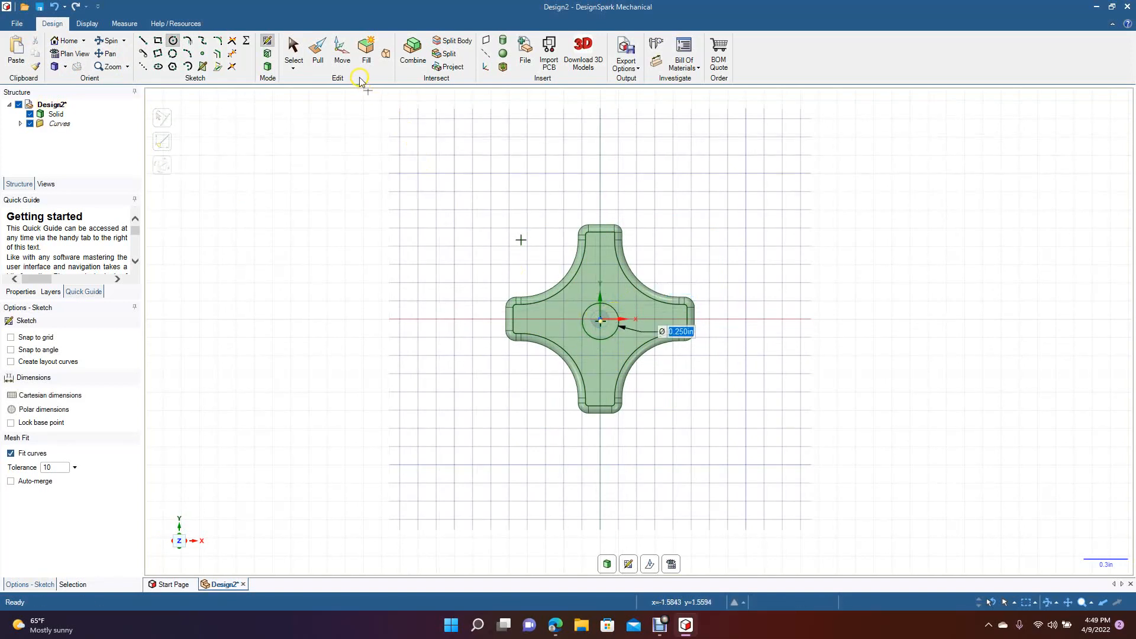
left_click(293, 51)
left_click(407, 259)
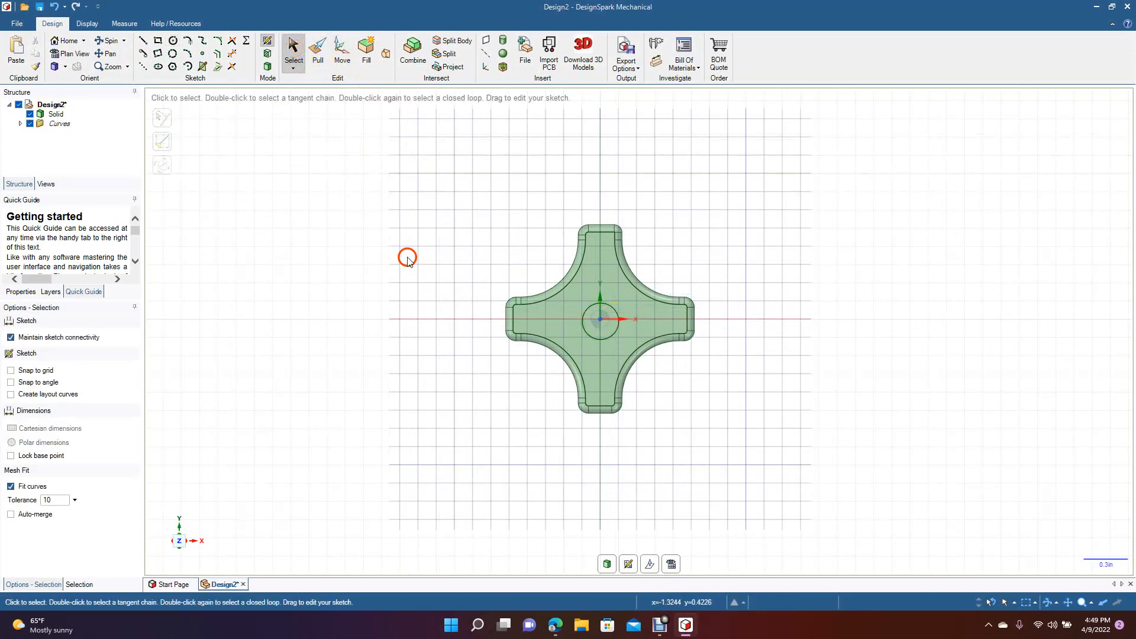
left_click(111, 40)
left_click_drag(385, 335, 337, 324)
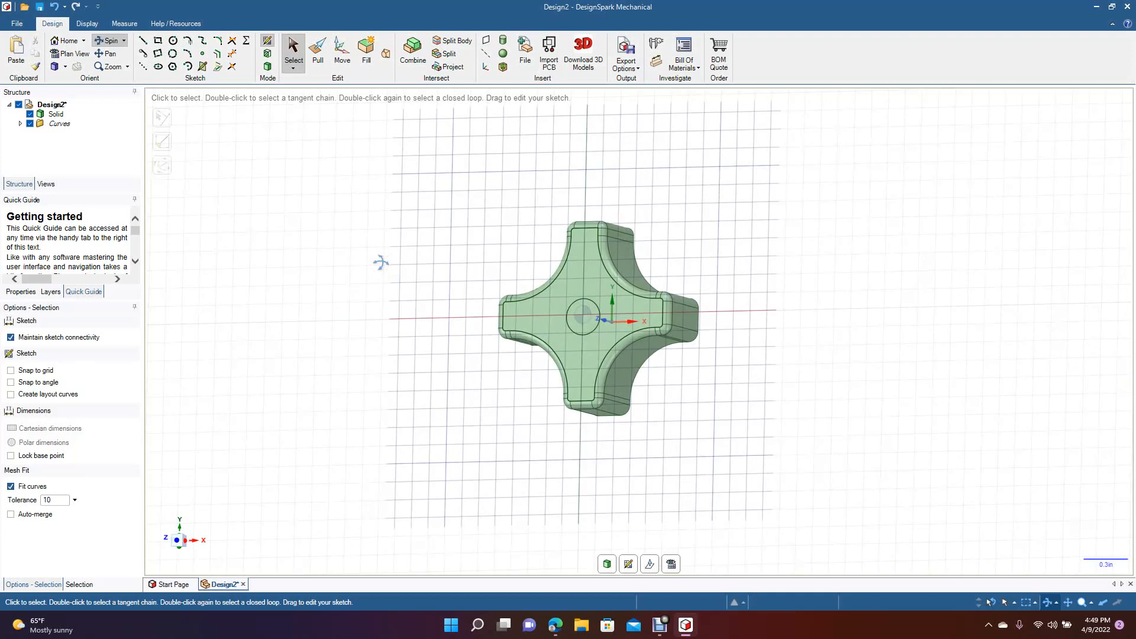
key("Escape")
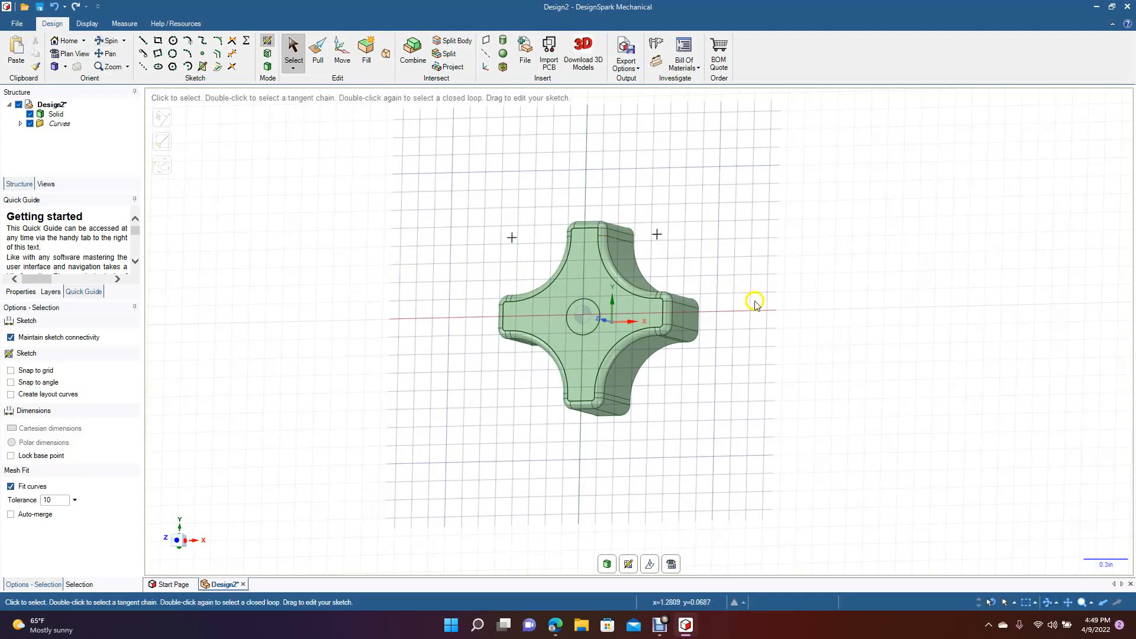
Step: Replace the 0.25 in circle with a 0.4 in diameter circle sketched at the center of the cross-shaped front face
key("c")
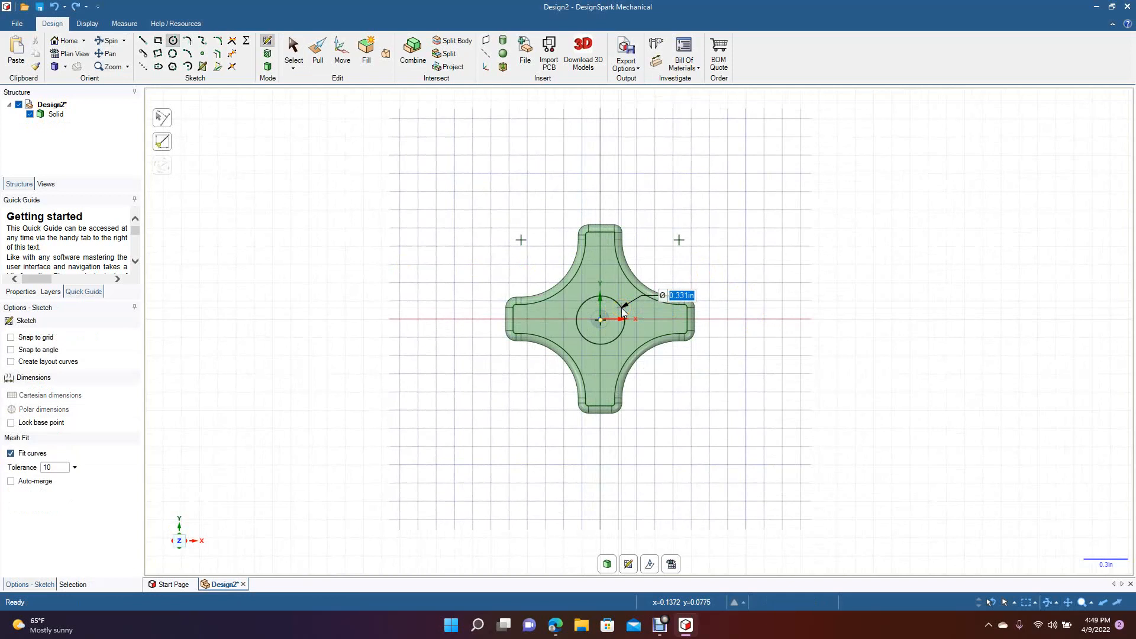
left_click(631, 303)
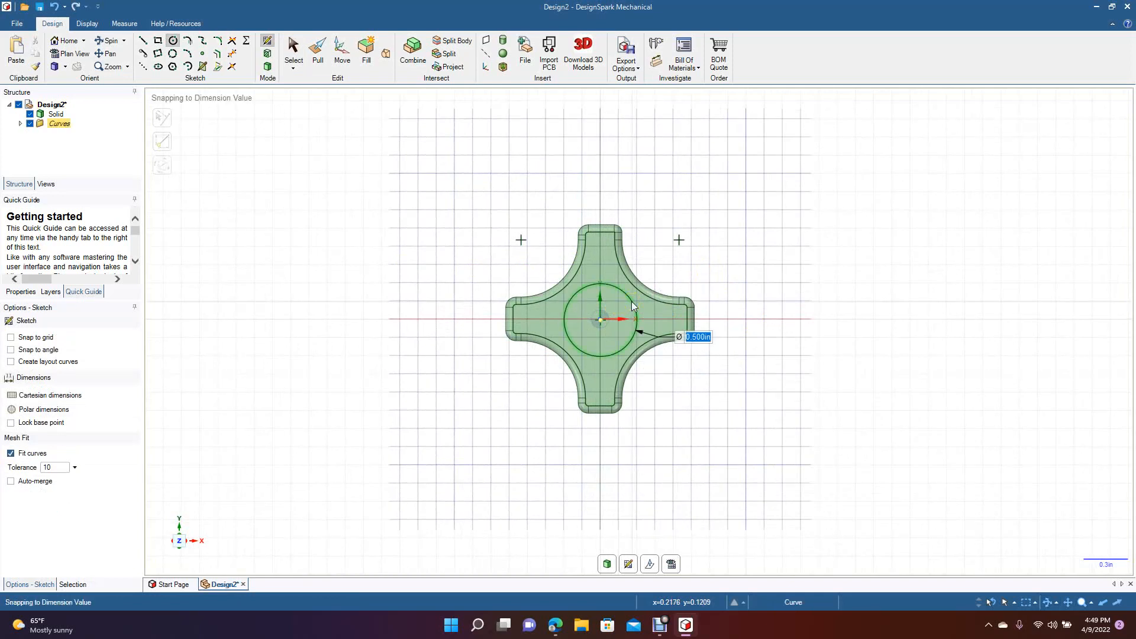
type("0.4")
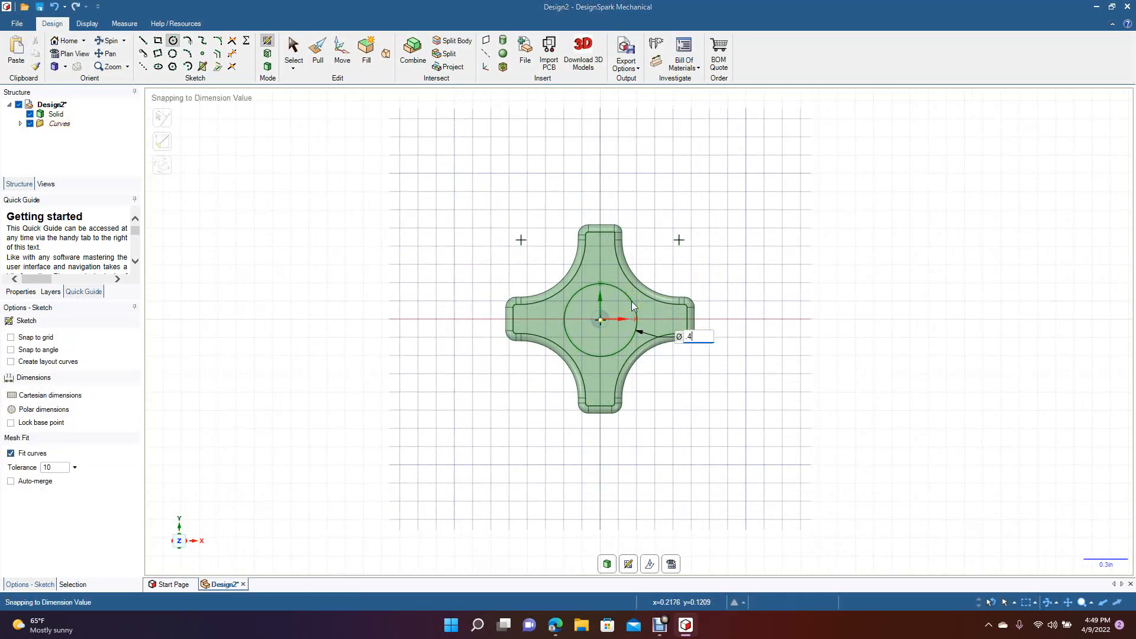
key("Return")
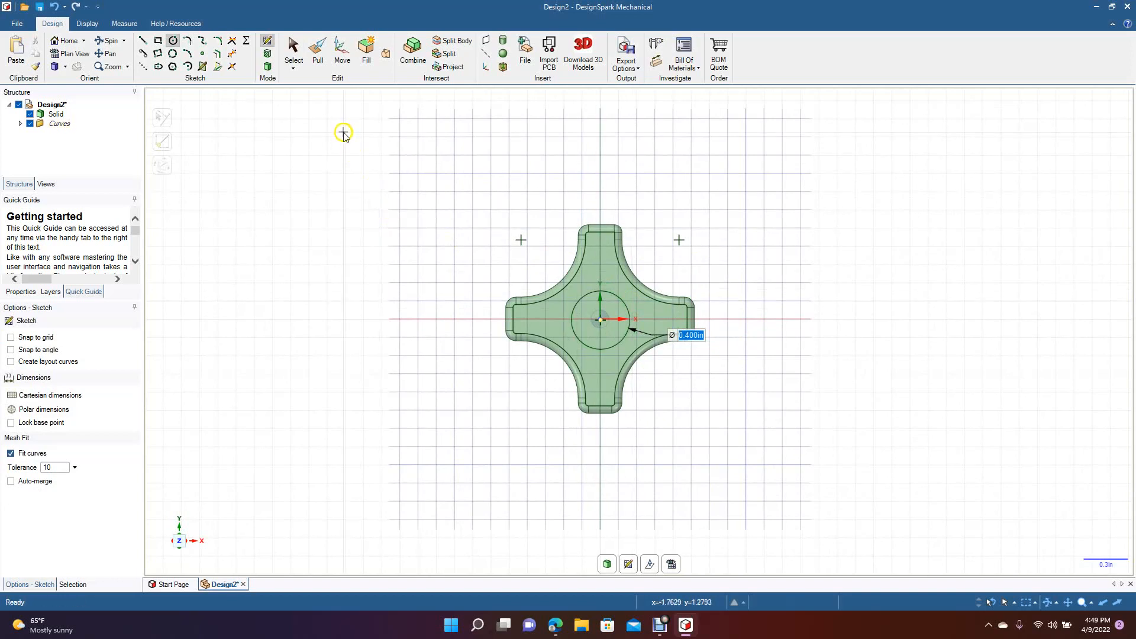
left_click(294, 59)
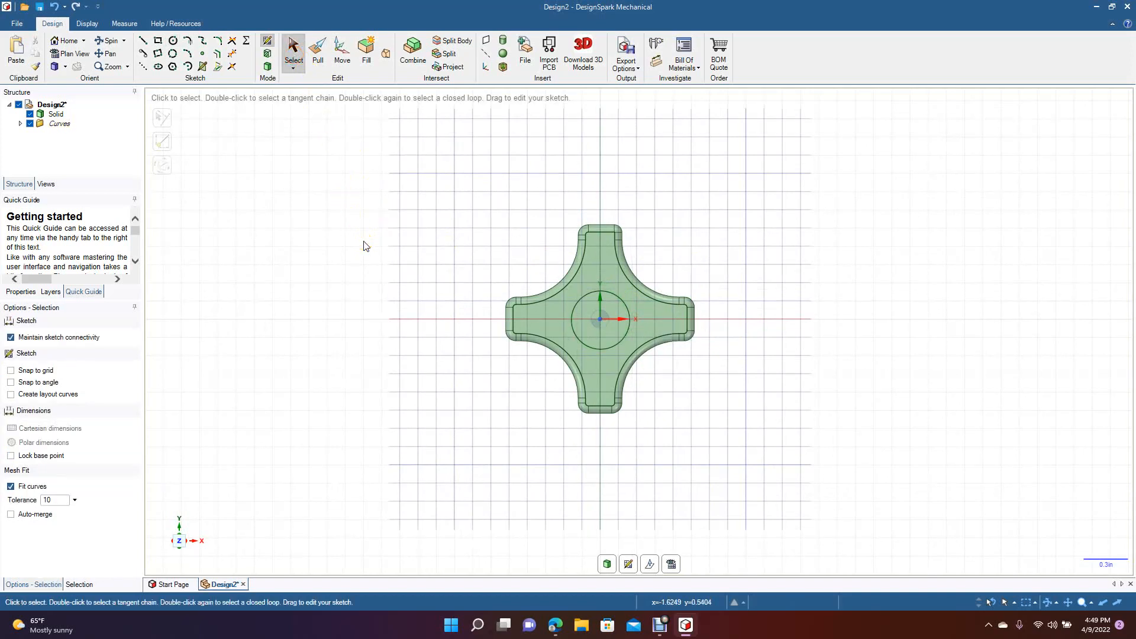
Step: Pull the face inside the central circle back through the whole solid to cut a through hole
left_click(112, 42)
left_click_drag(352, 296, 296, 296)
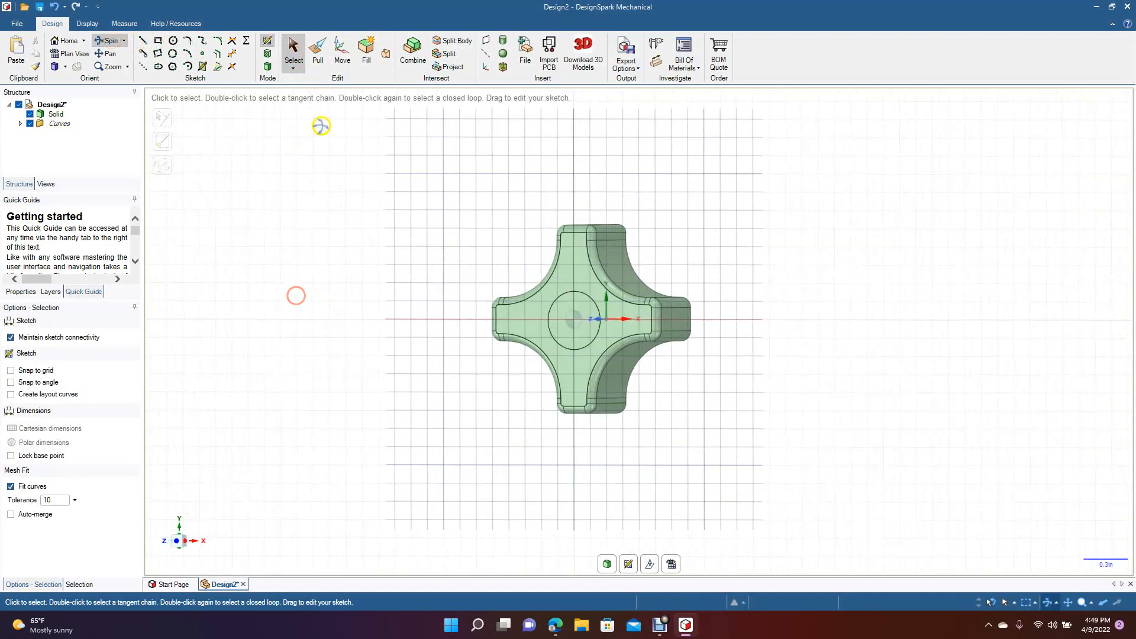
left_click(318, 52)
left_click(578, 337)
left_click_drag(580, 337, 675, 330)
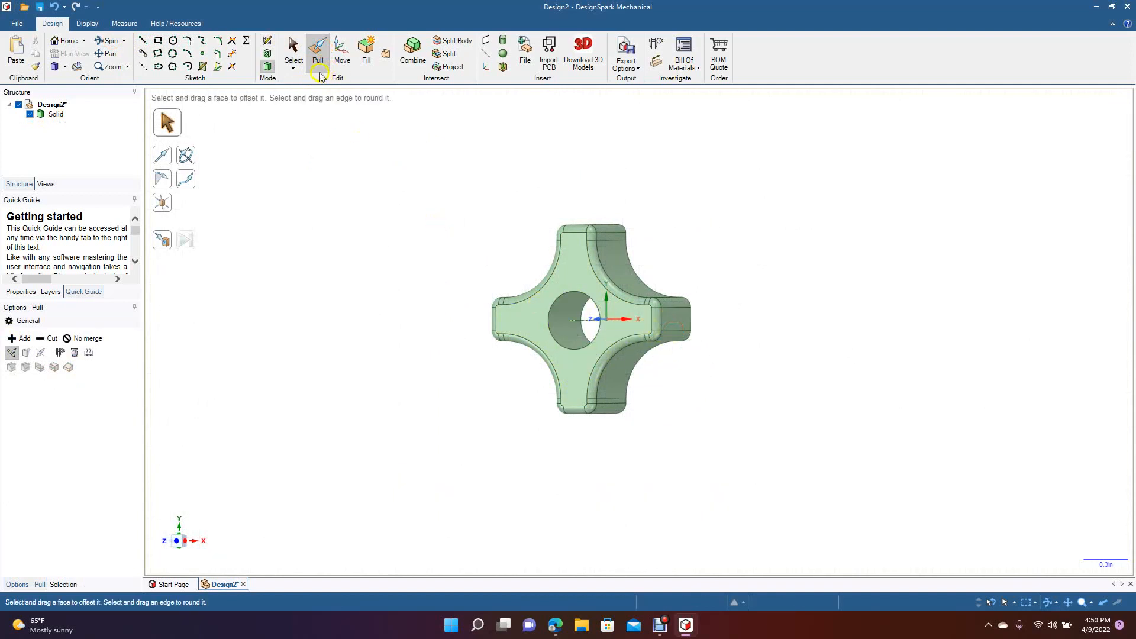
Step: Sketch a 0.6 in diameter circle on the solid's back face, concentric with the central hole
left_click(292, 51)
left_click(115, 41)
left_click_drag(434, 352, 119, 357)
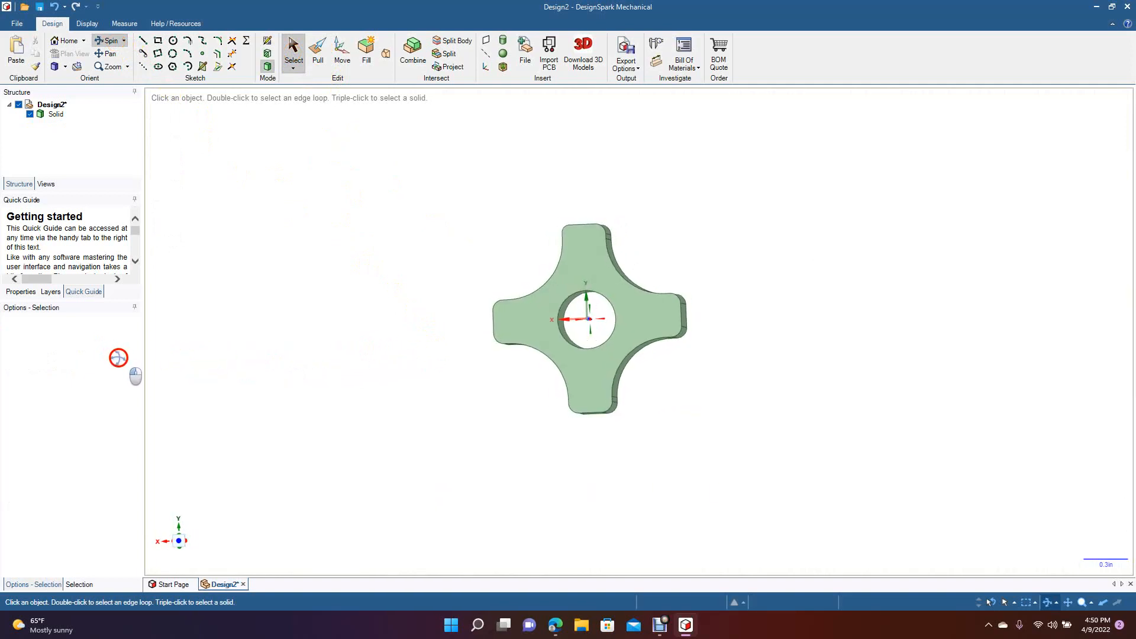
left_click(292, 51)
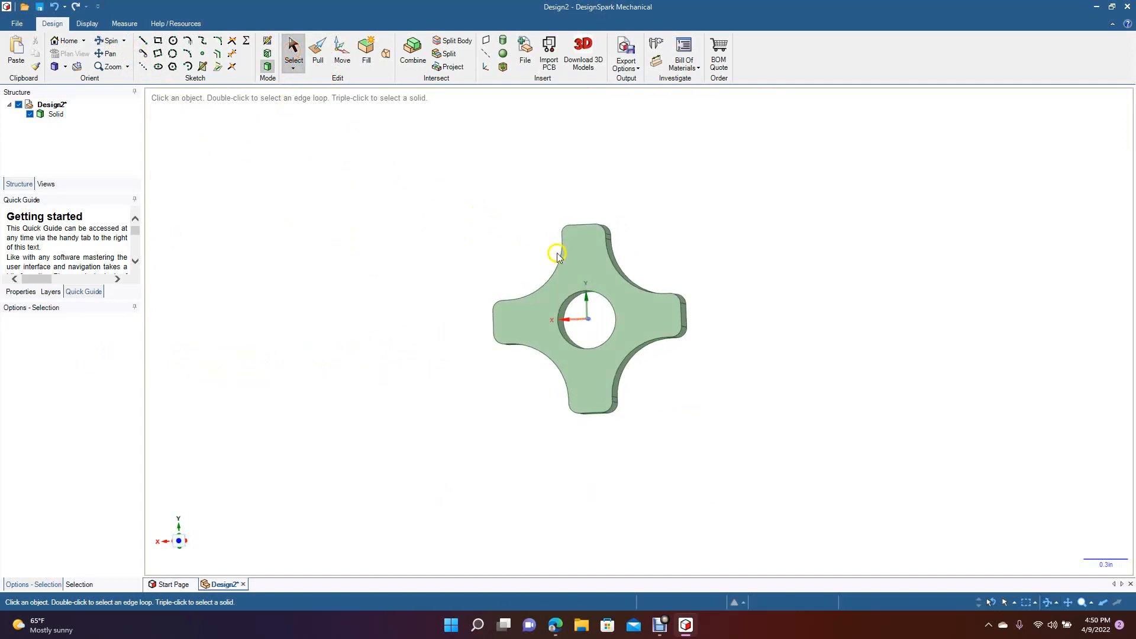
left_click(569, 264)
left_click(68, 55)
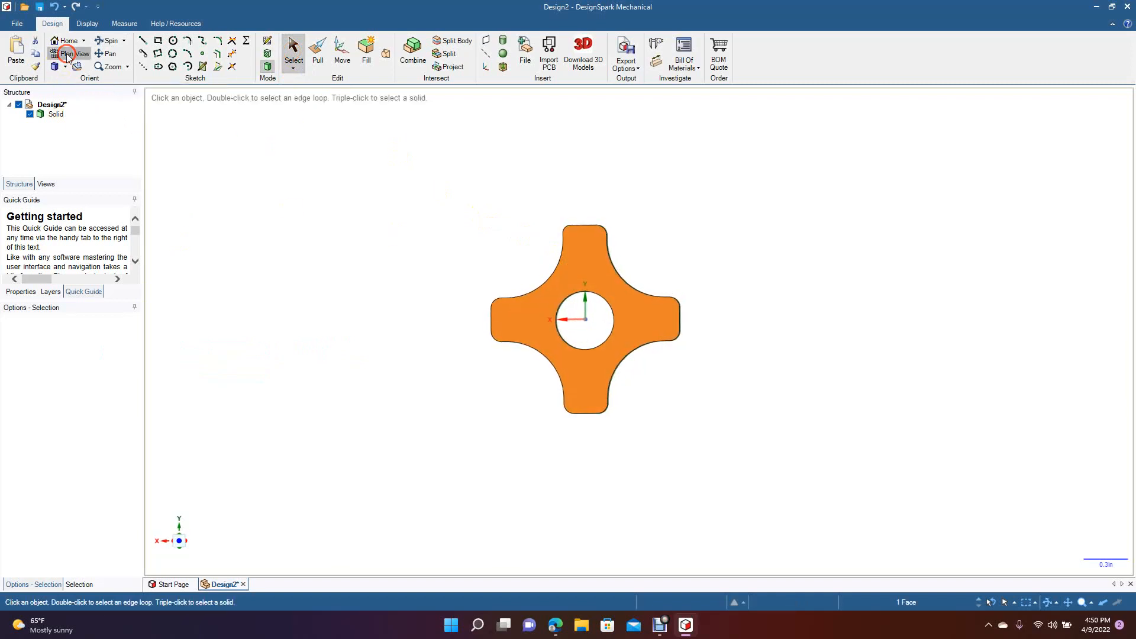
left_click(172, 40)
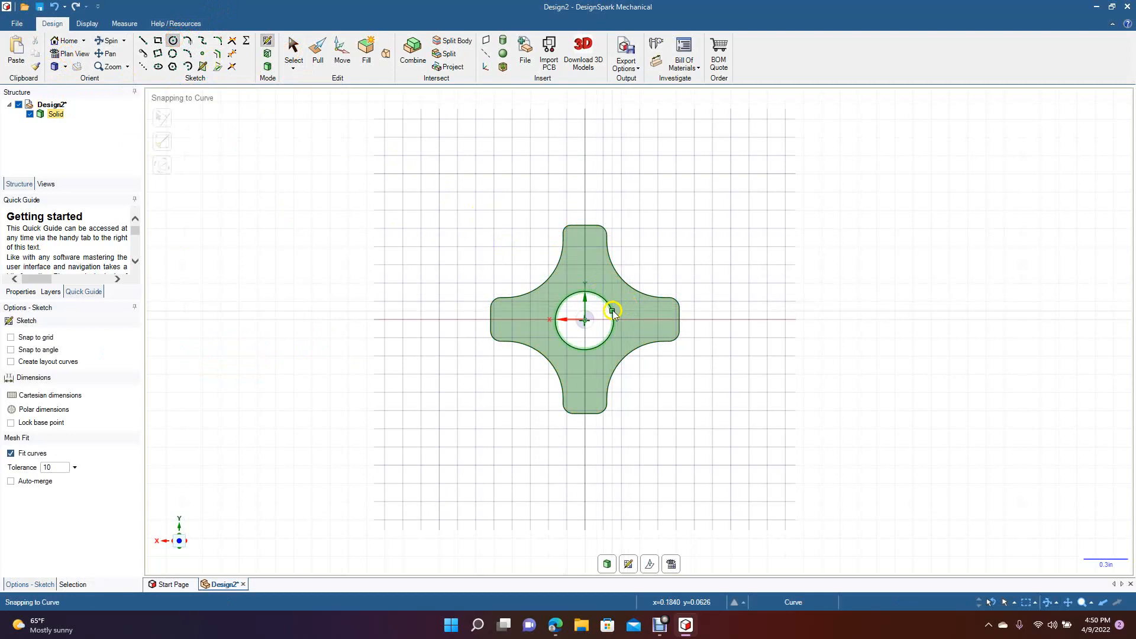
left_click(586, 322)
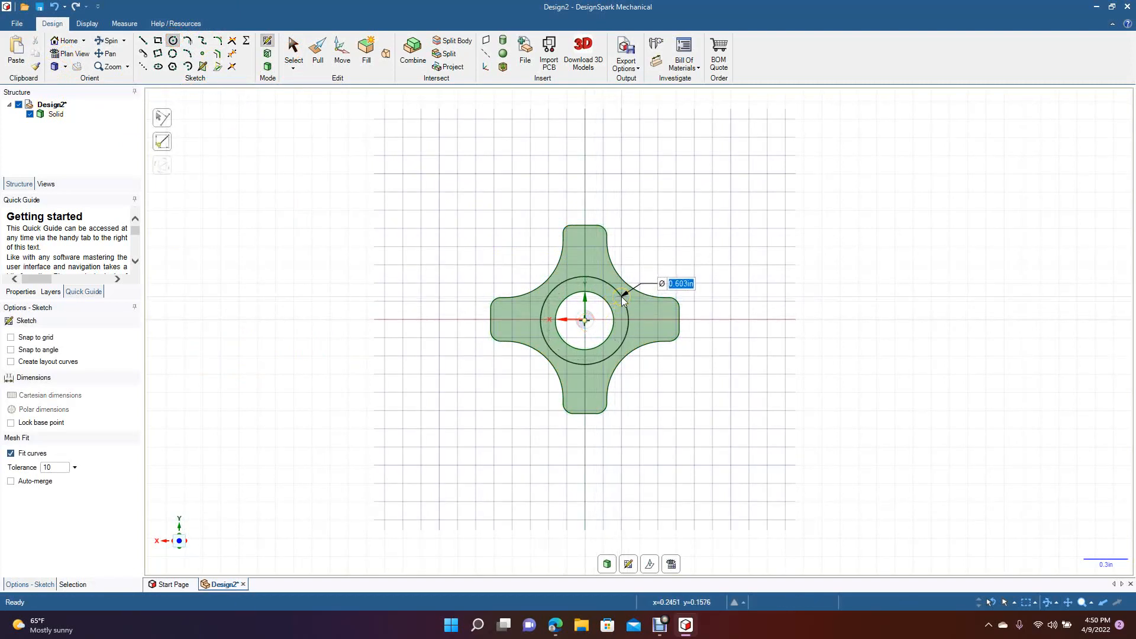
type("0.6")
key("Return")
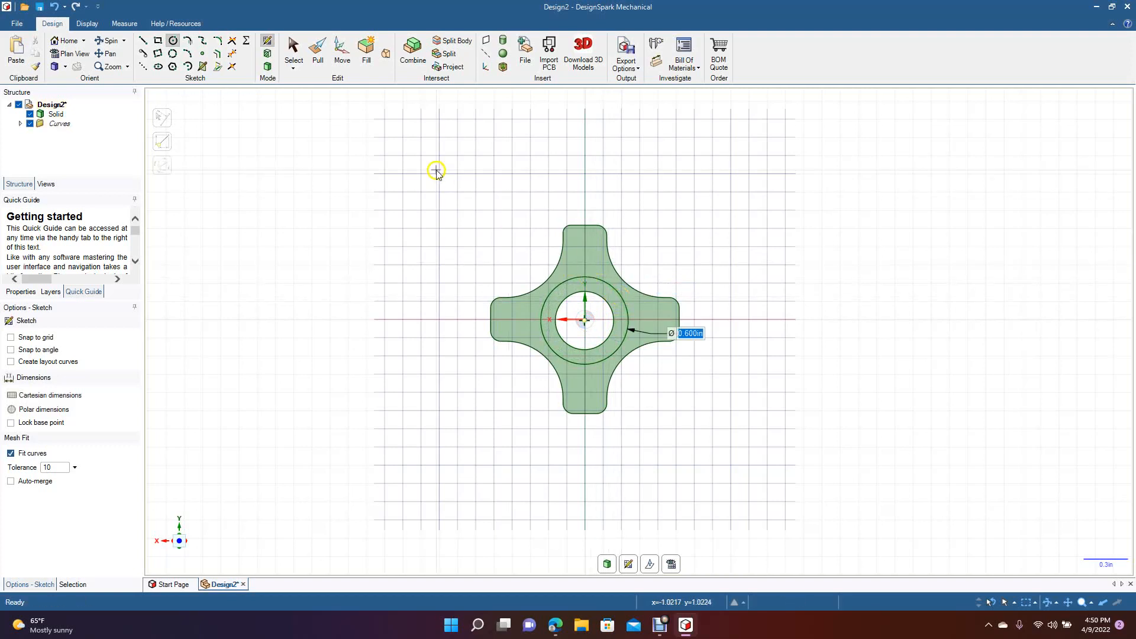
left_click(294, 50)
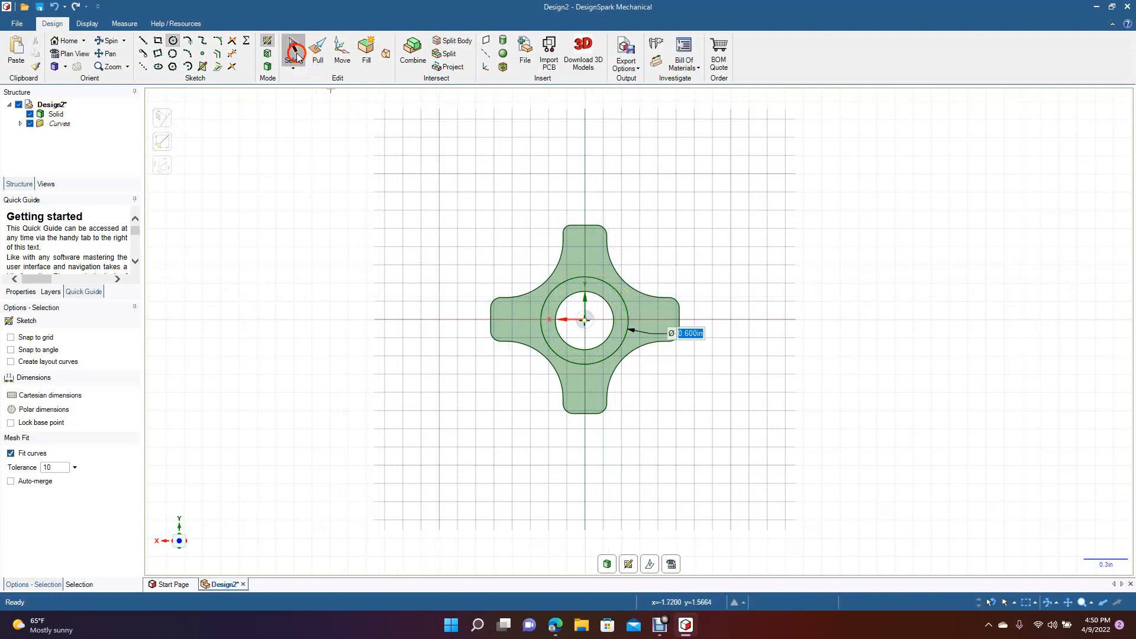
Step: Pull the ring and the inner disc of the 0.6 in circle together 0.25 in outward from the back face as a boss
left_click(109, 40)
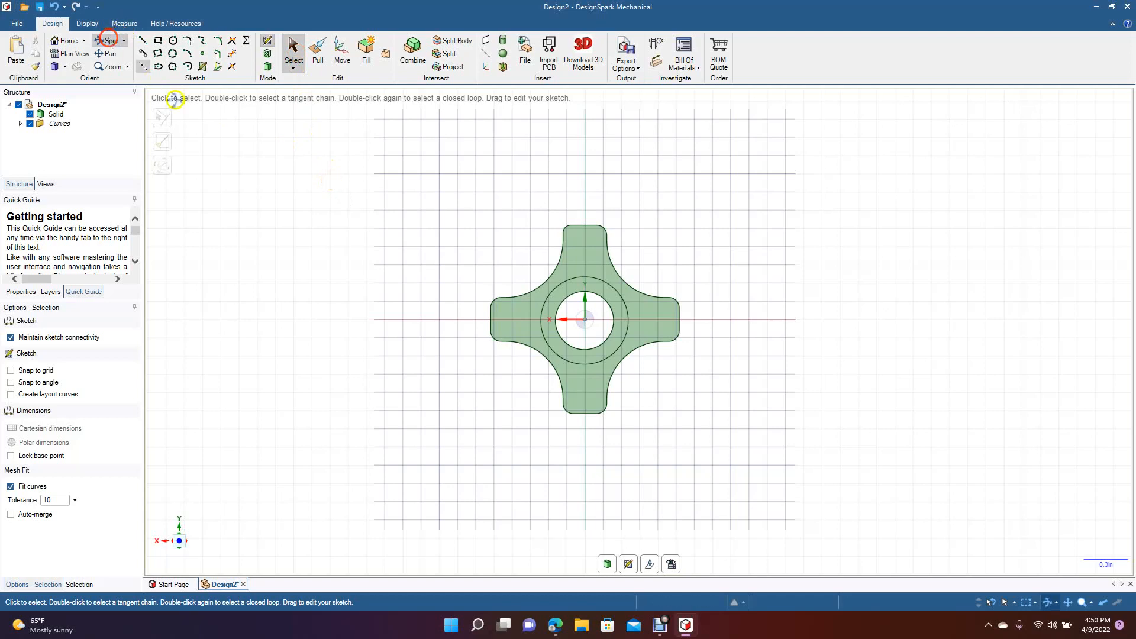
left_click_drag(412, 301, 355, 337)
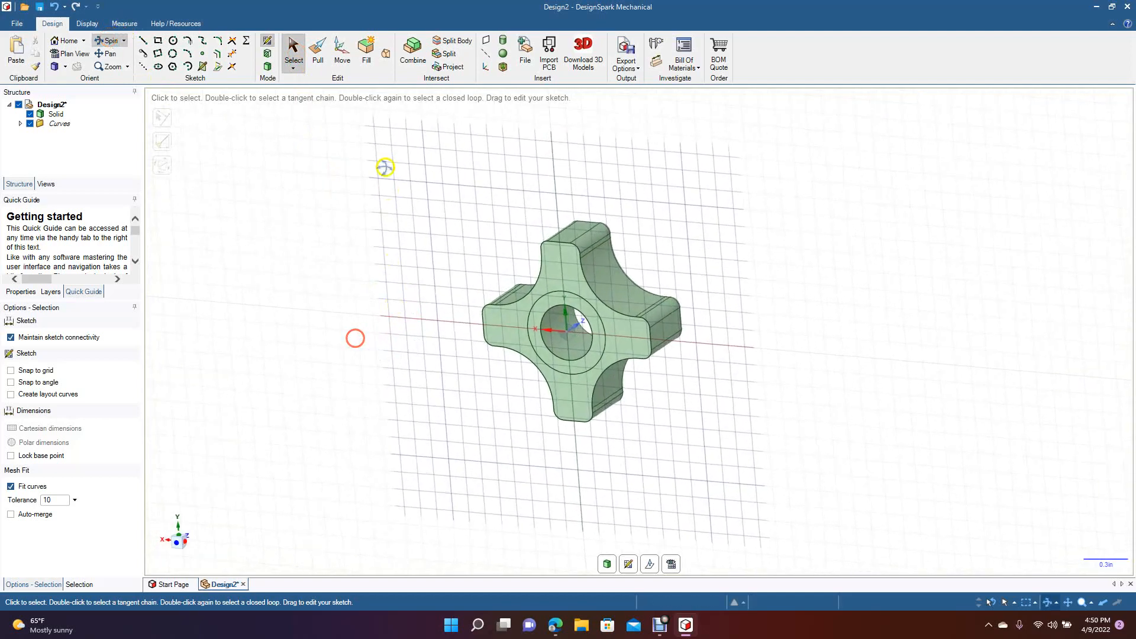
left_click(318, 50)
left_click(551, 300)
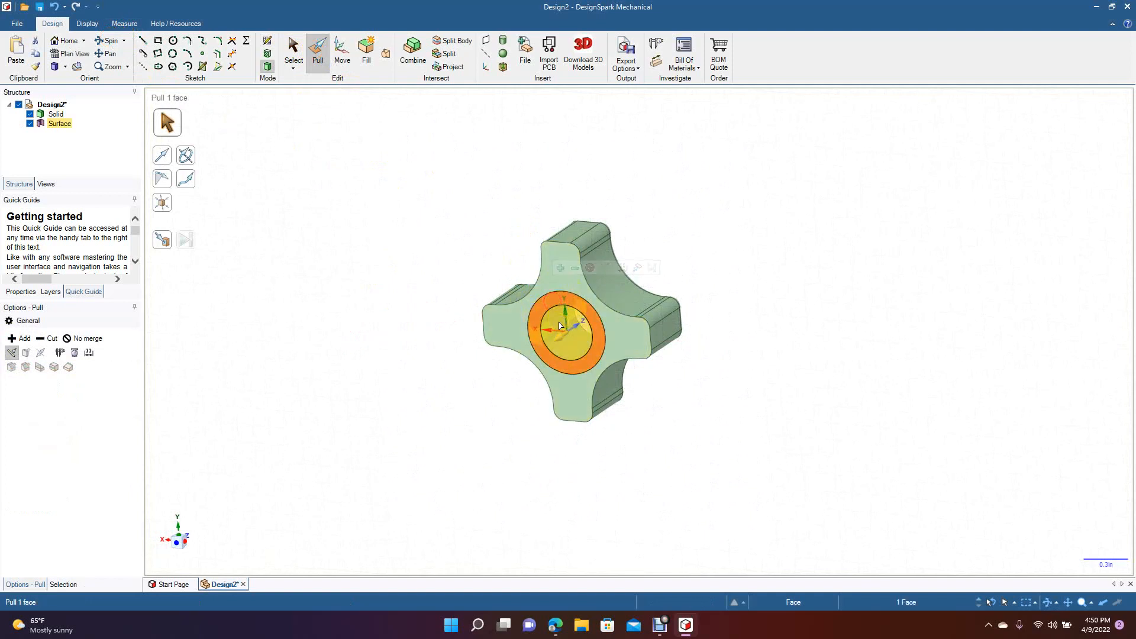
left_click(560, 325, "ctrl")
left_click_drag(560, 325, 546, 348)
type(".2")
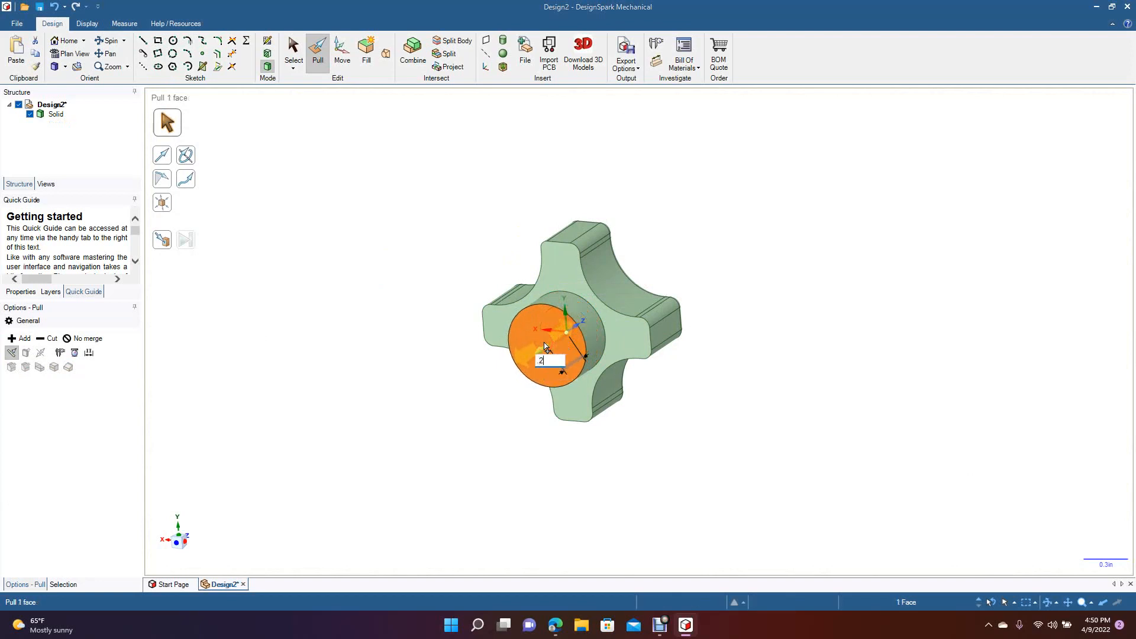
type("5")
key("Return")
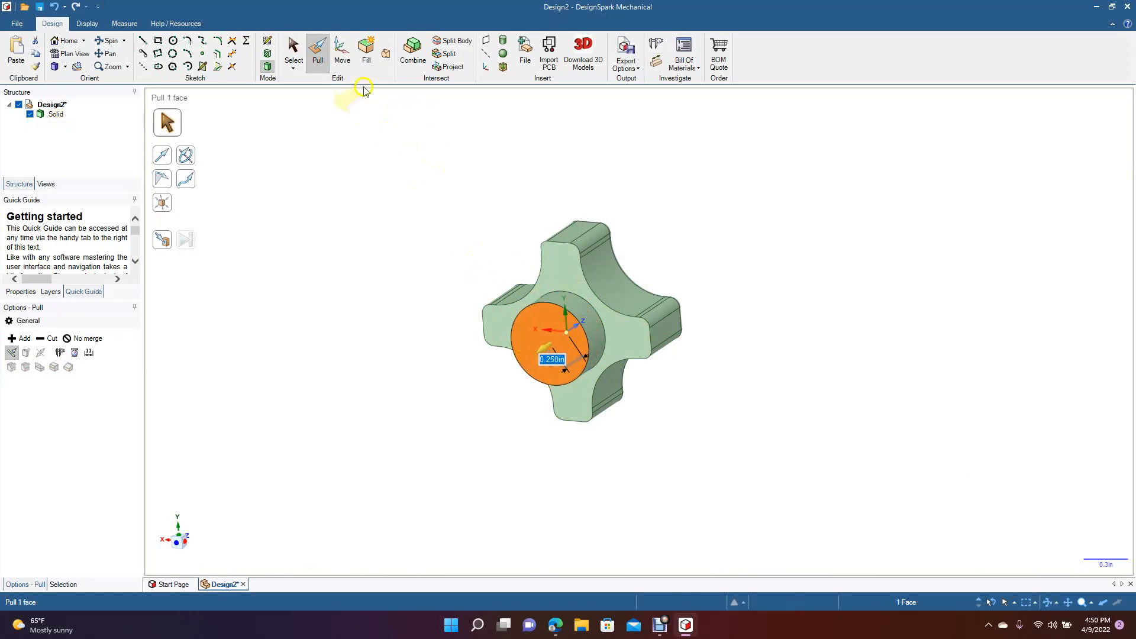
left_click(293, 50)
left_click(317, 185)
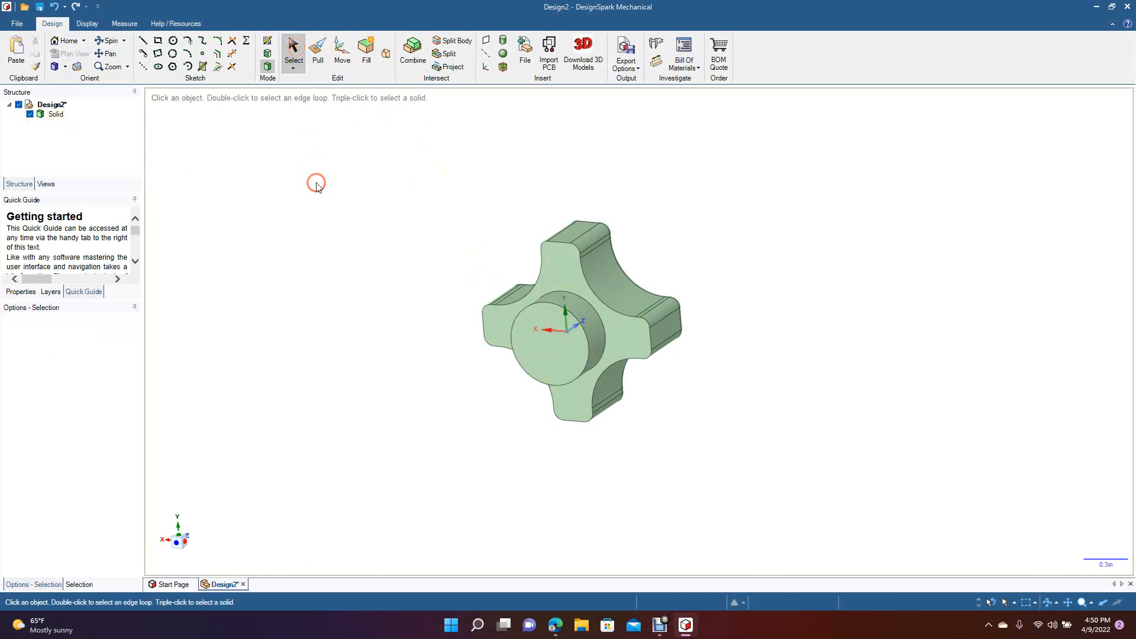
Step: Round the back face's outer edge loop with a 0.030 in radius and try to change the radius to 0.5 in
left_click_drag(343, 181, 385, 342)
left_click(317, 49)
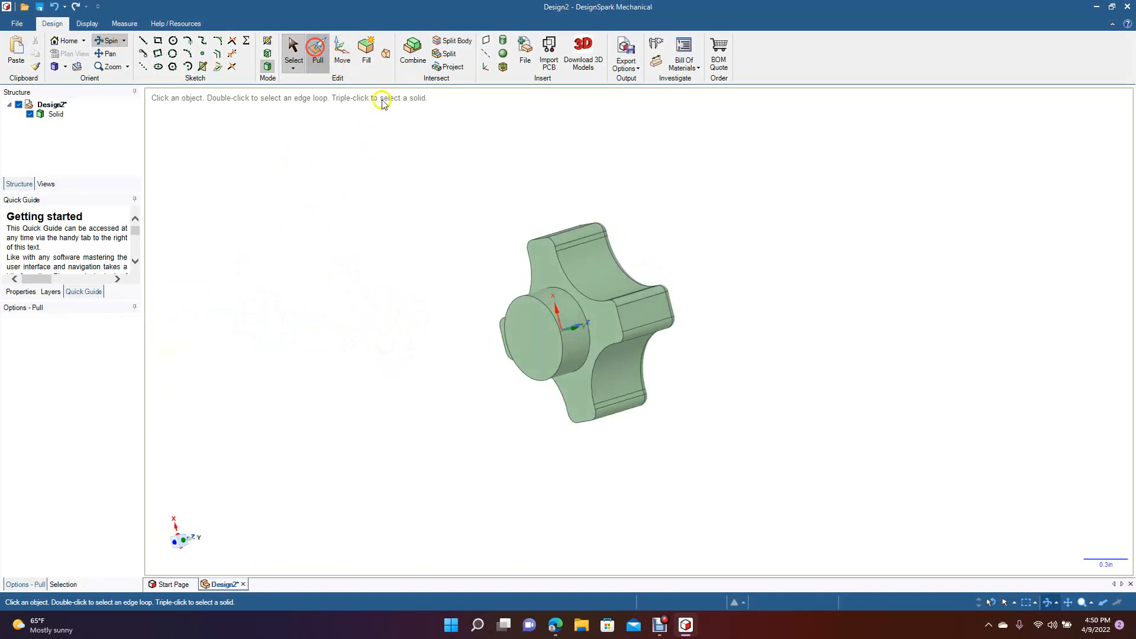
left_click(579, 293)
double_click(579, 292)
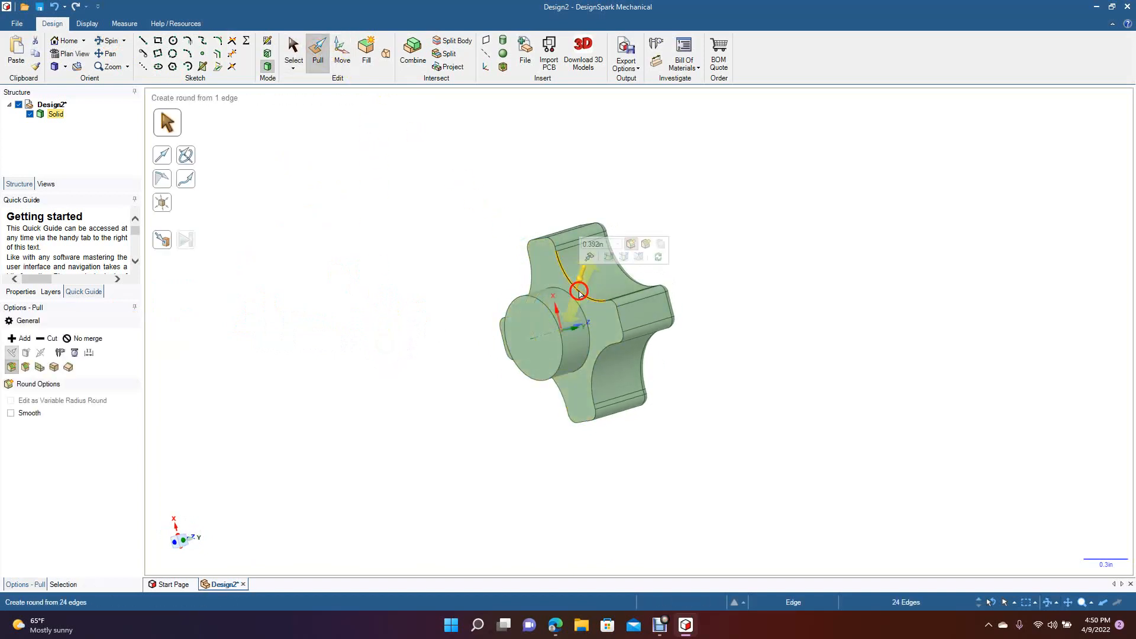
left_click_drag(579, 293, 591, 295)
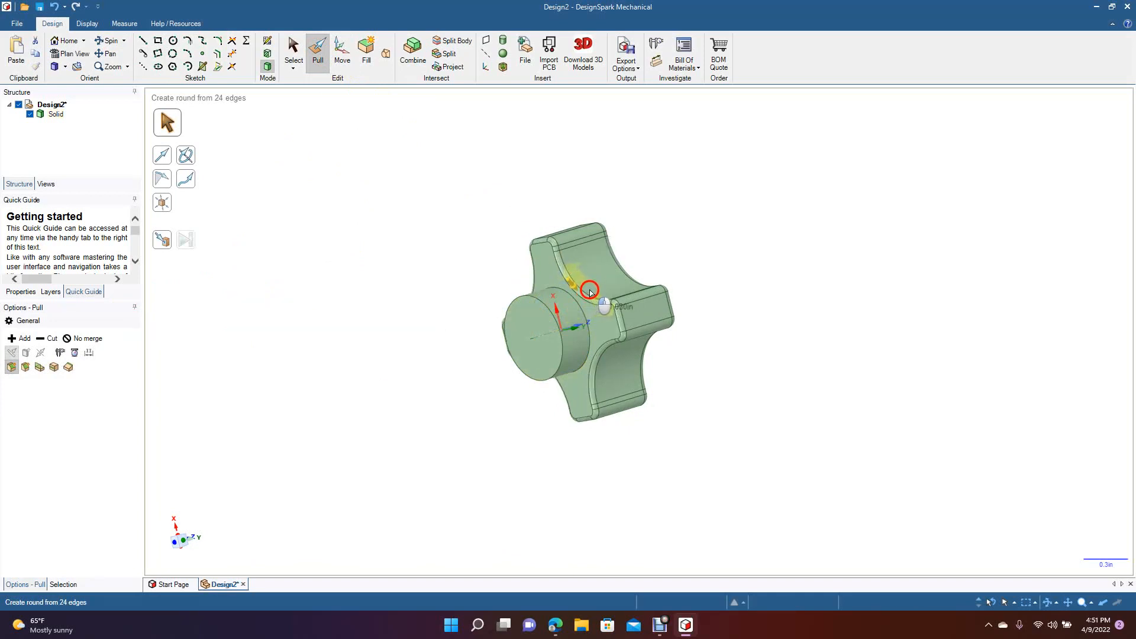
left_click_drag(592, 290, 597, 287)
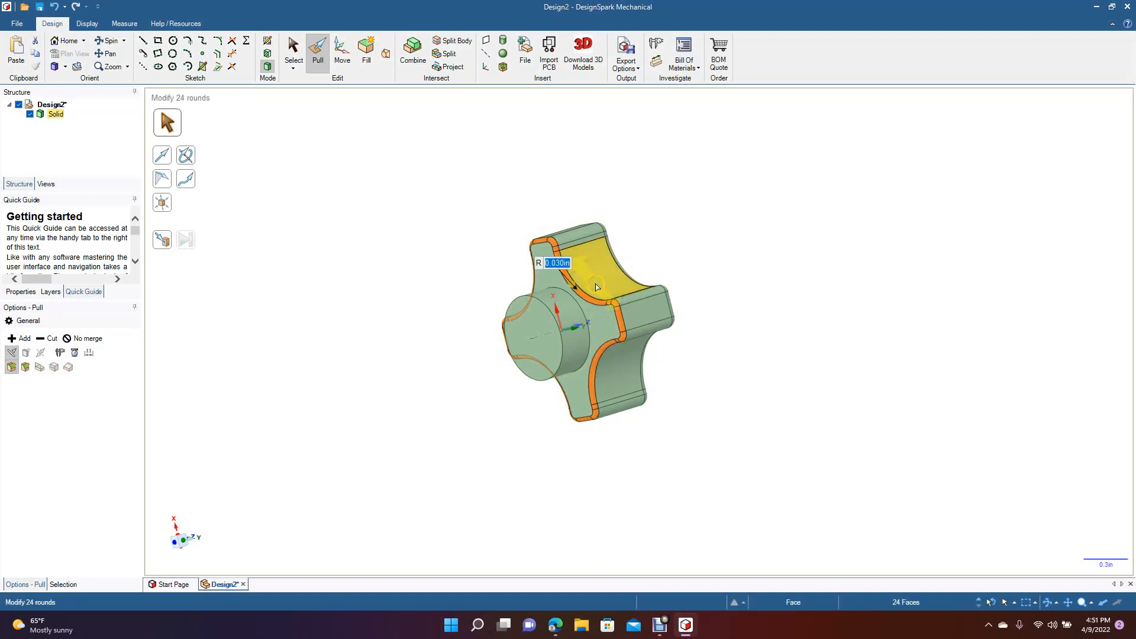
type("0.5")
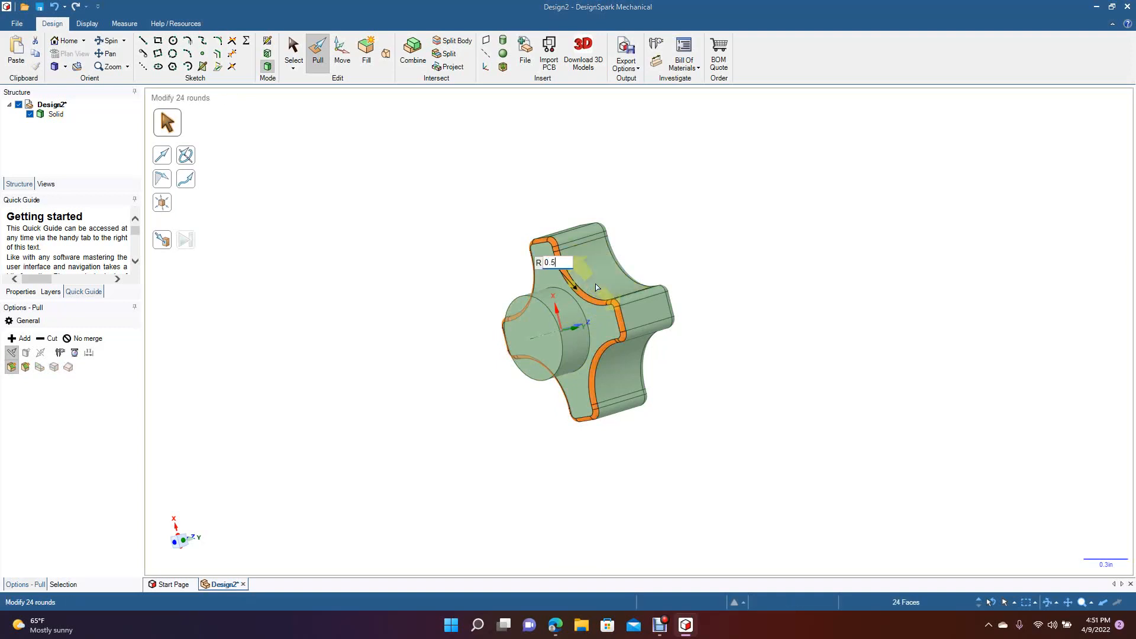
key("Return")
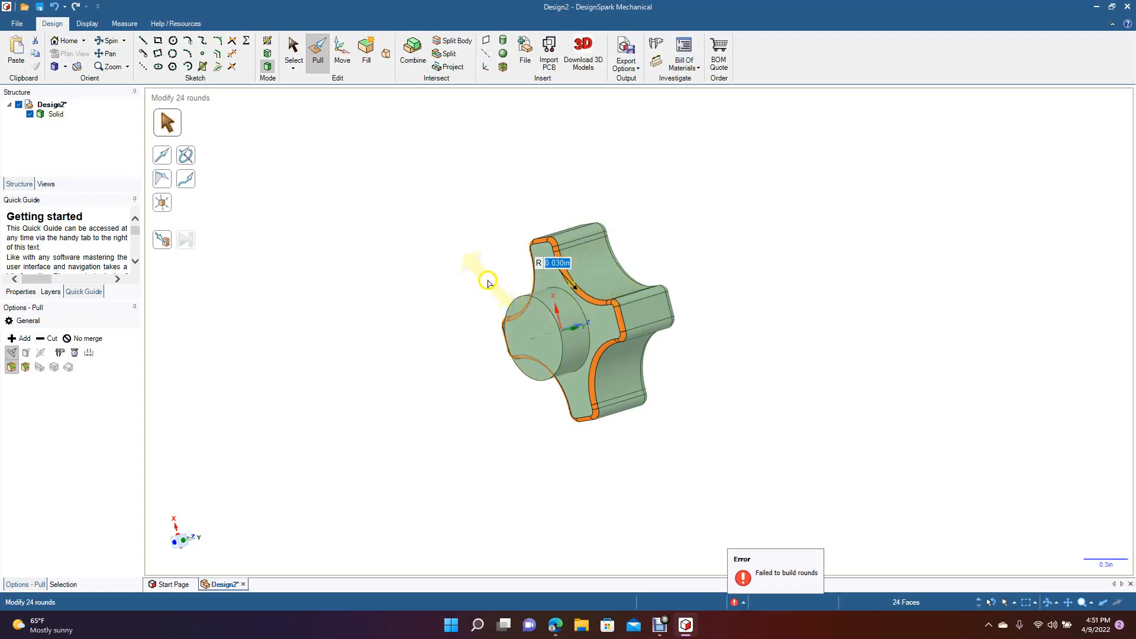
left_click(489, 281)
left_click(487, 280)
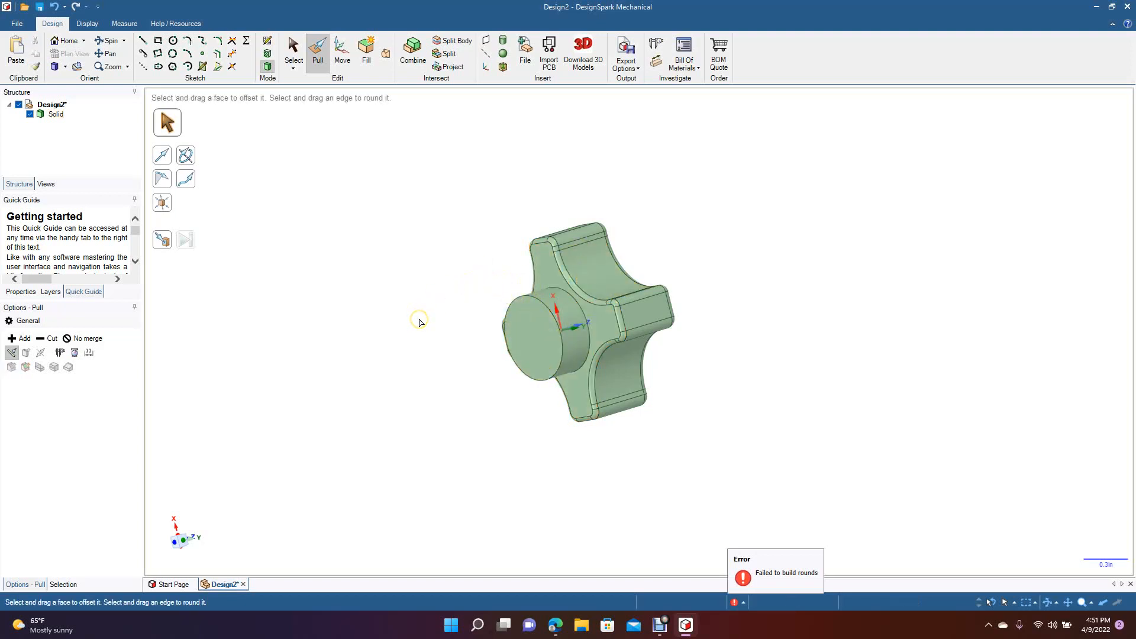
Step: Round the whole outer edge loop of the cross's back face with a 0.050 in radius
double_click(563, 272)
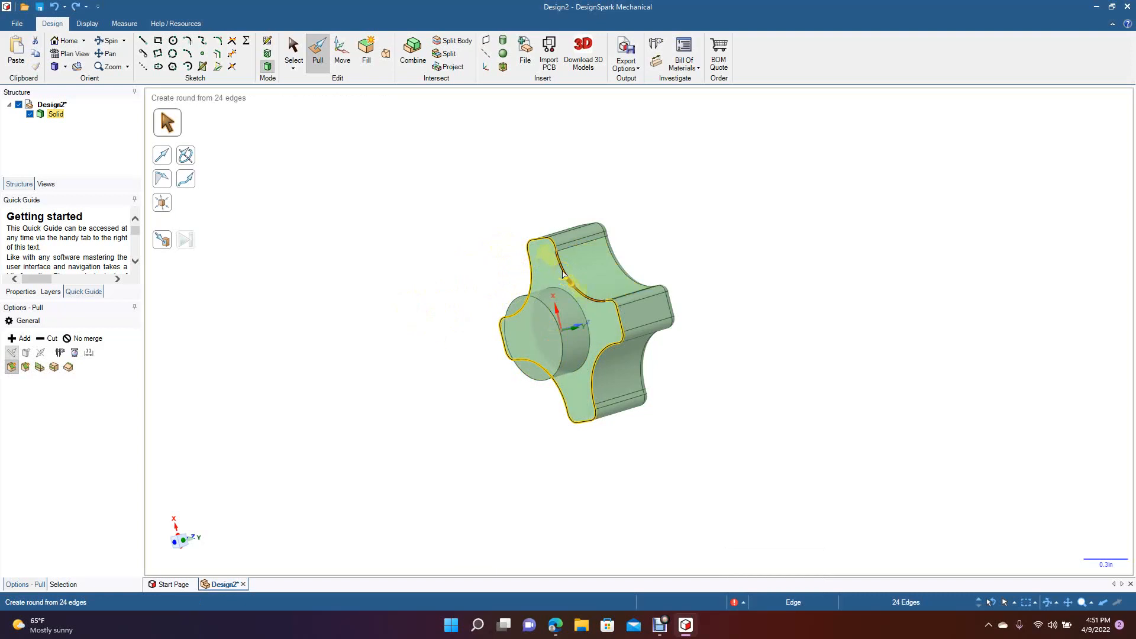
mouse_move(563, 273)
left_mouse_down()
mouse_move(527, 251)
mouse_move(566, 284)
left_mouse_up()
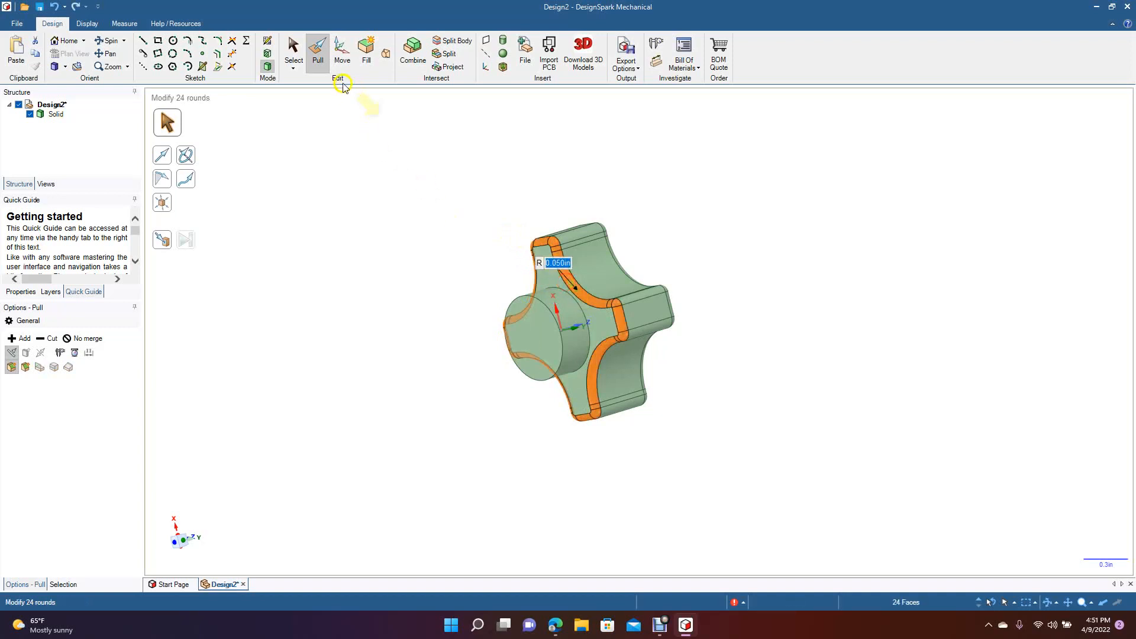
left_click(293, 49)
left_click(339, 192)
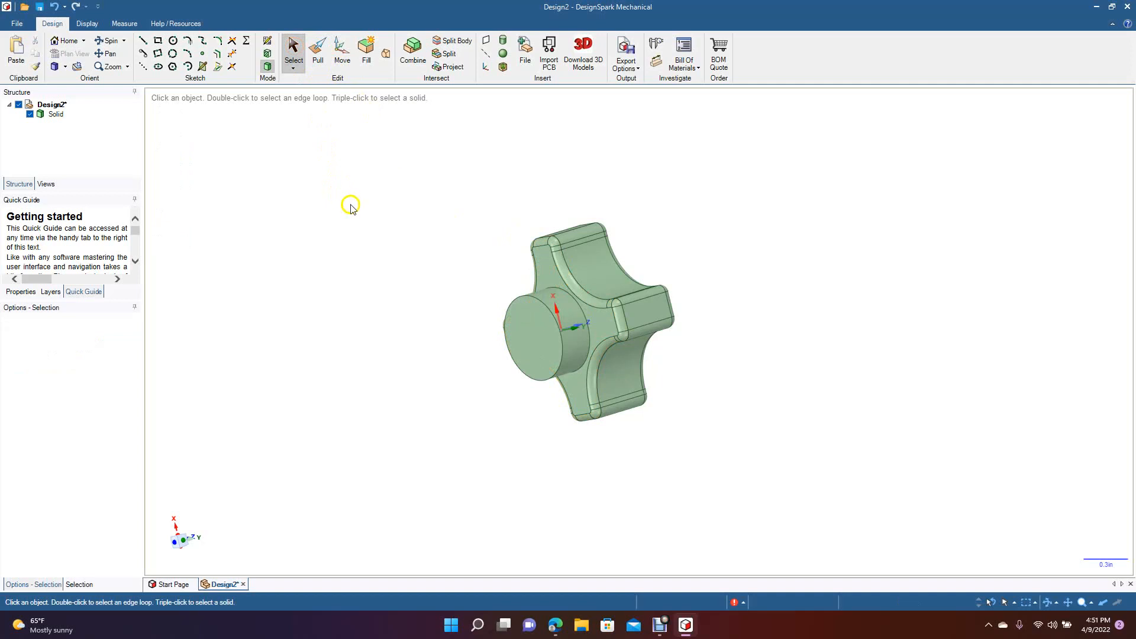
Step: Round the edge where the boss meets the cross's back face
left_click(319, 51)
left_click(588, 319)
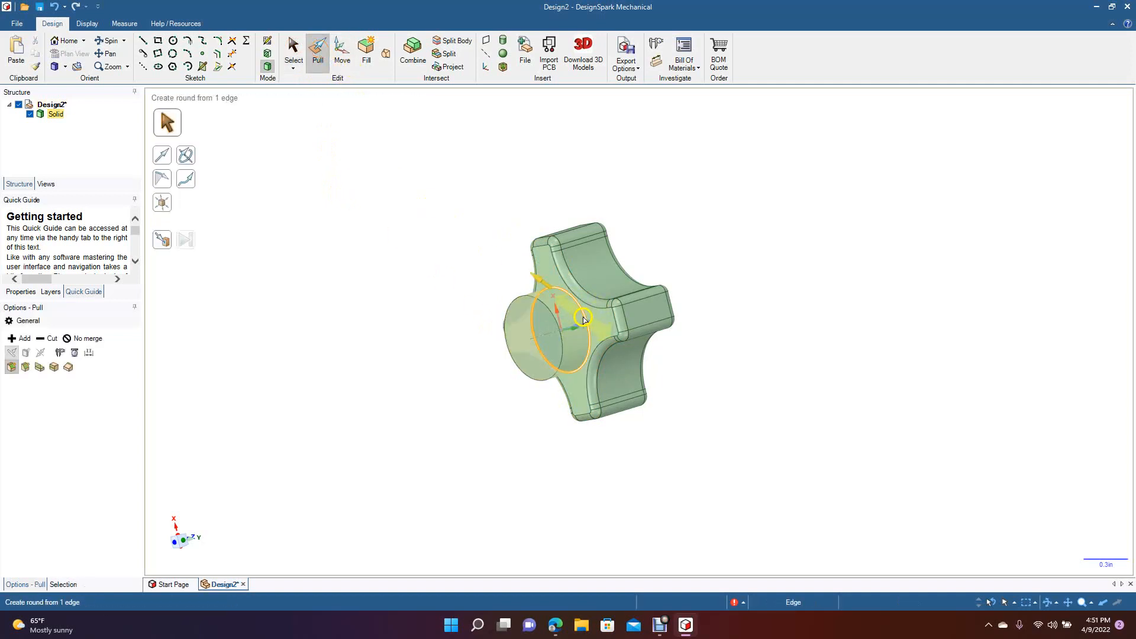
left_click_drag(589, 318, 578, 321)
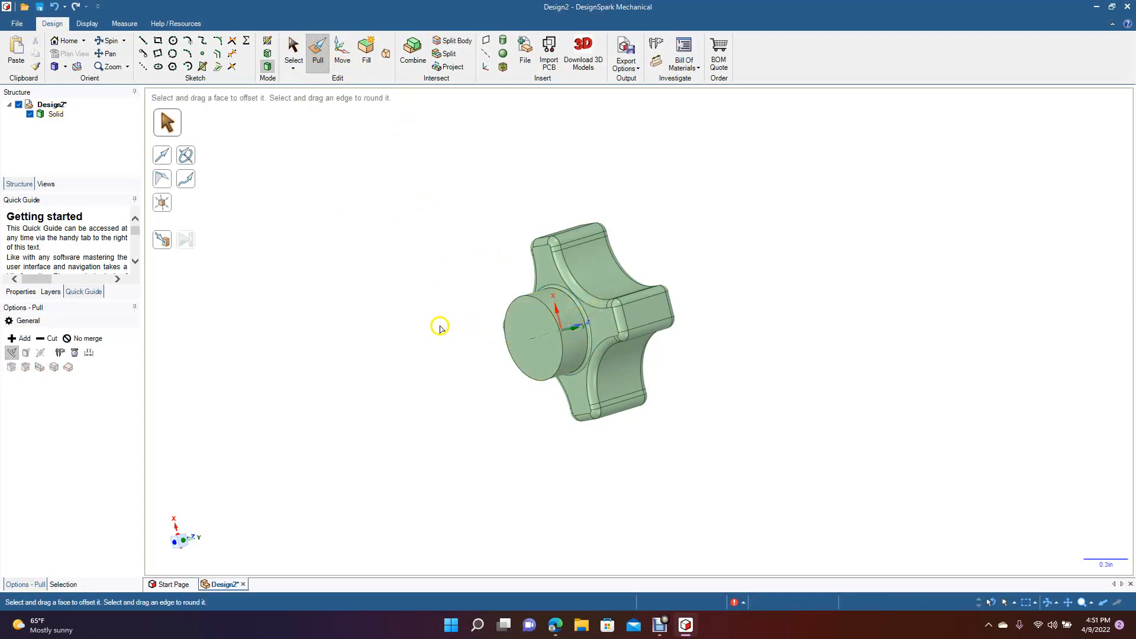
Step: Round the outer rim edge of the boss's end face with a 0.030 in radius
left_click(522, 311)
left_click(545, 309)
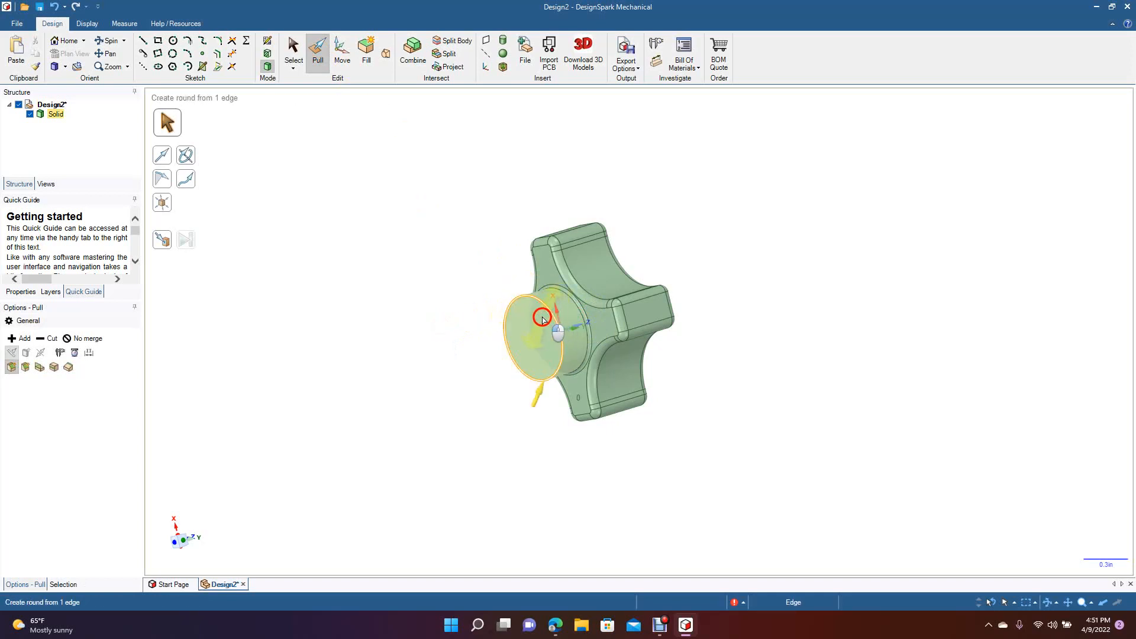
left_click_drag(518, 309, 516, 283)
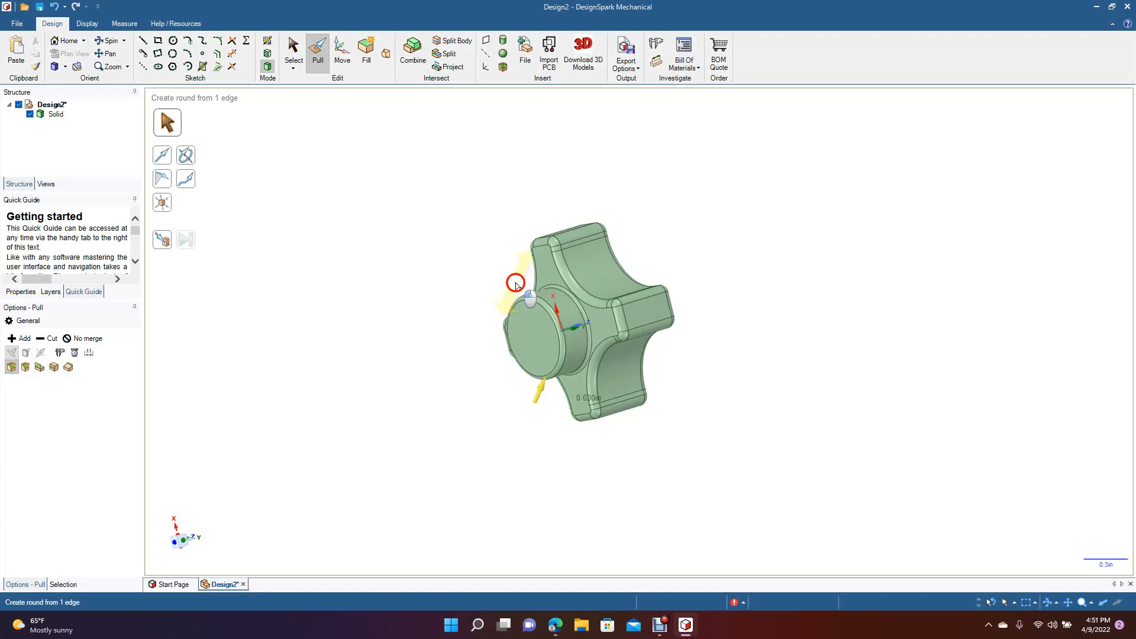
left_click(515, 285)
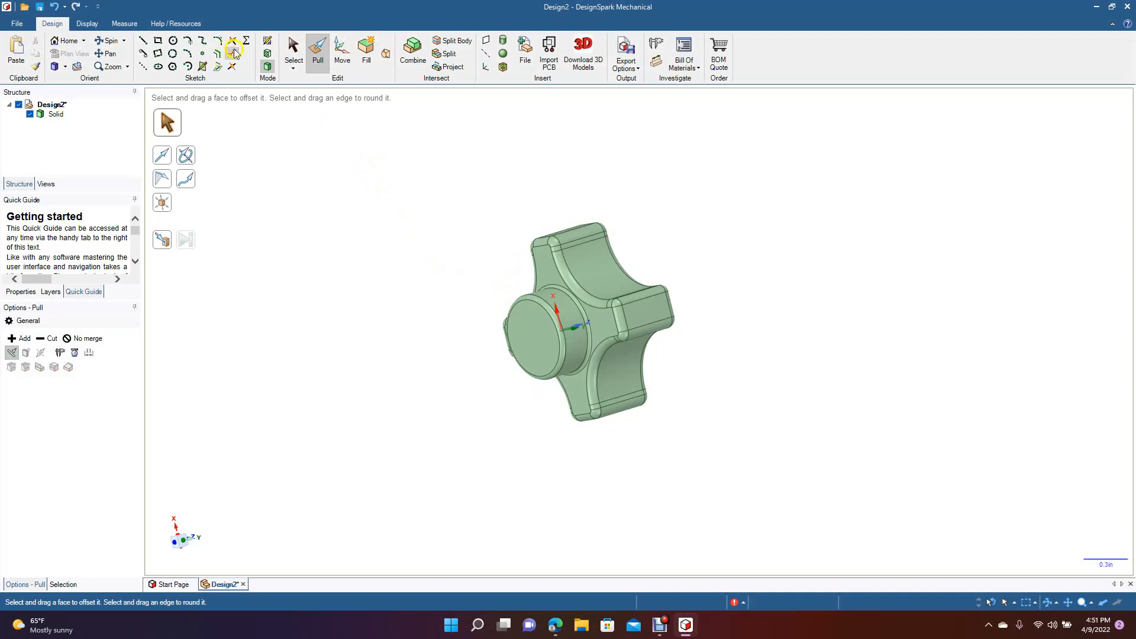
left_click(294, 52)
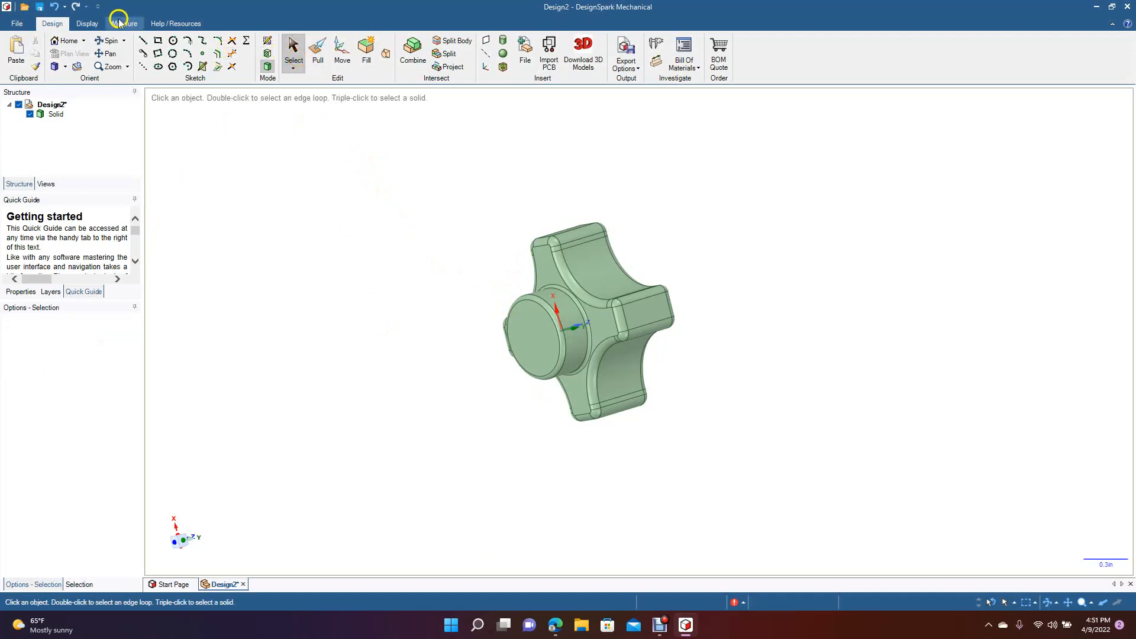
Step: Sketch a 0.250 in diameter circle centered on the end face of the boss
left_click_drag(284, 245, 431, 396)
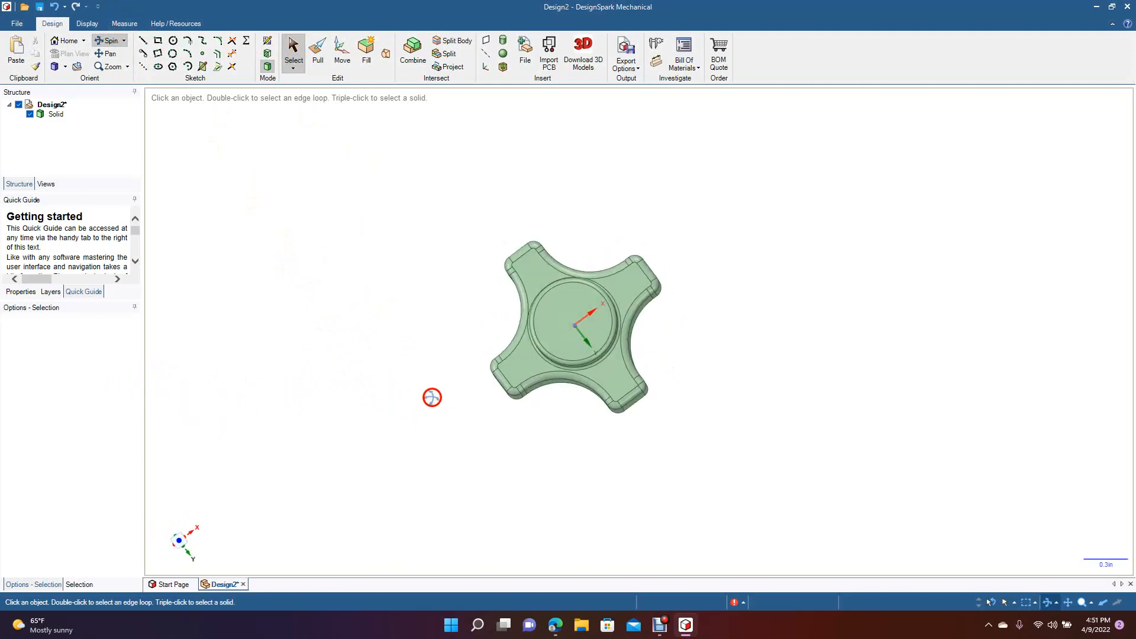
left_click(294, 53)
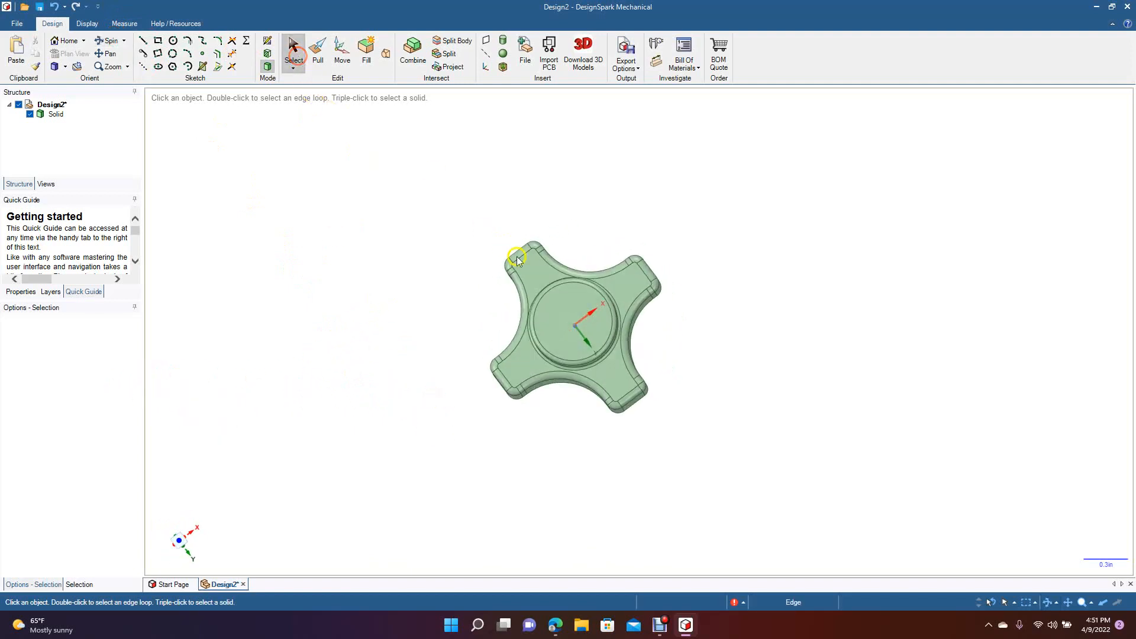
left_click(561, 310)
left_click(74, 53)
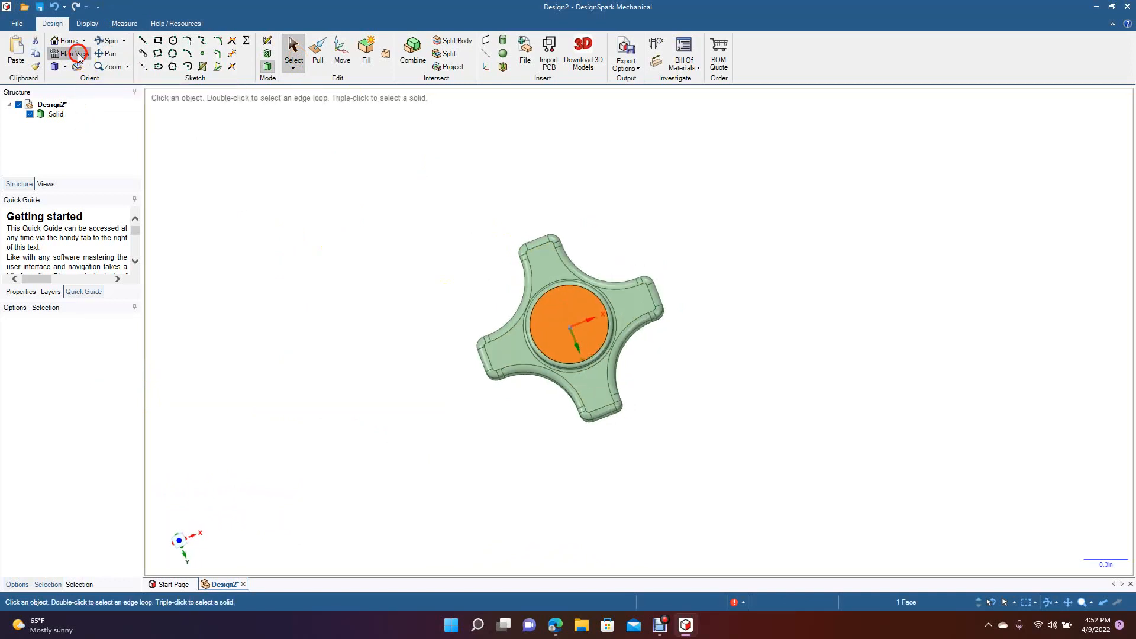
left_click(173, 41)
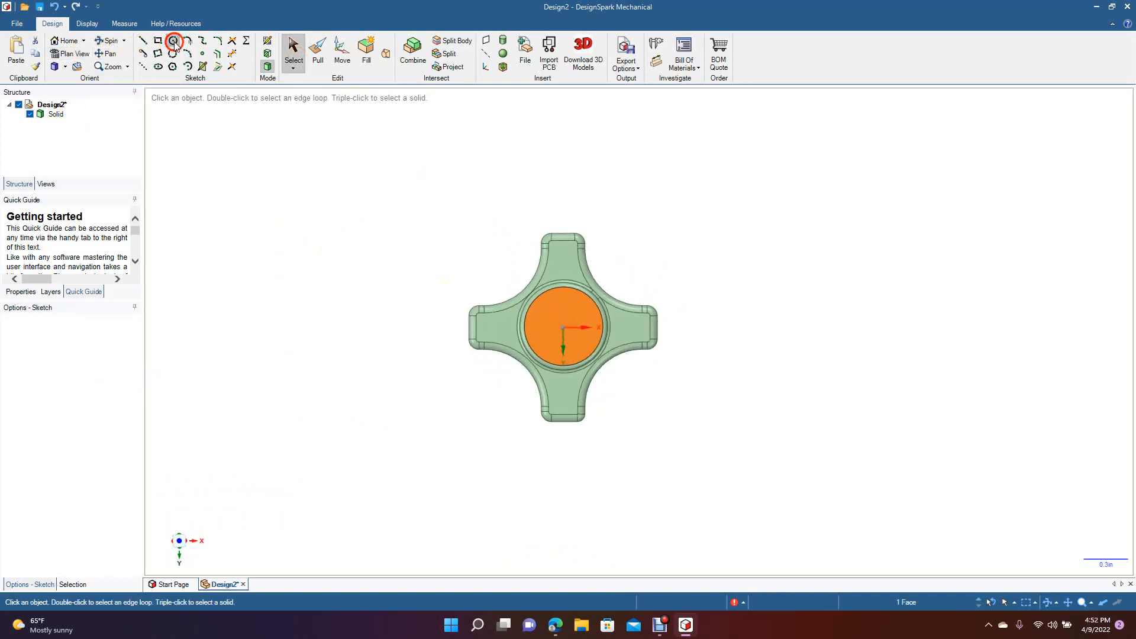
left_click(566, 325)
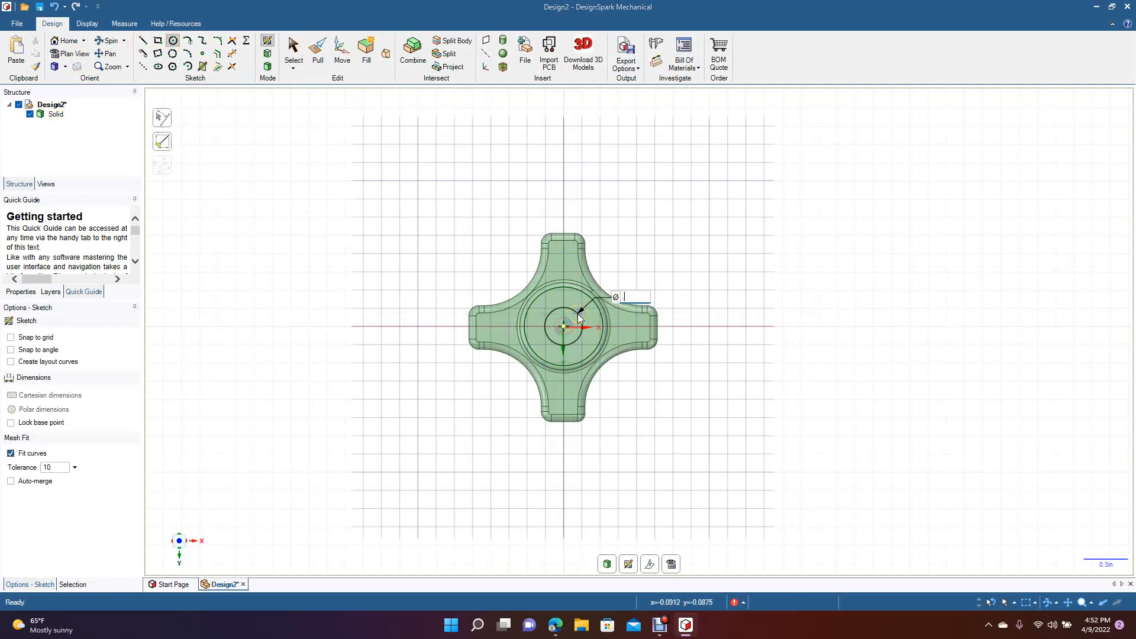
left_click(578, 314)
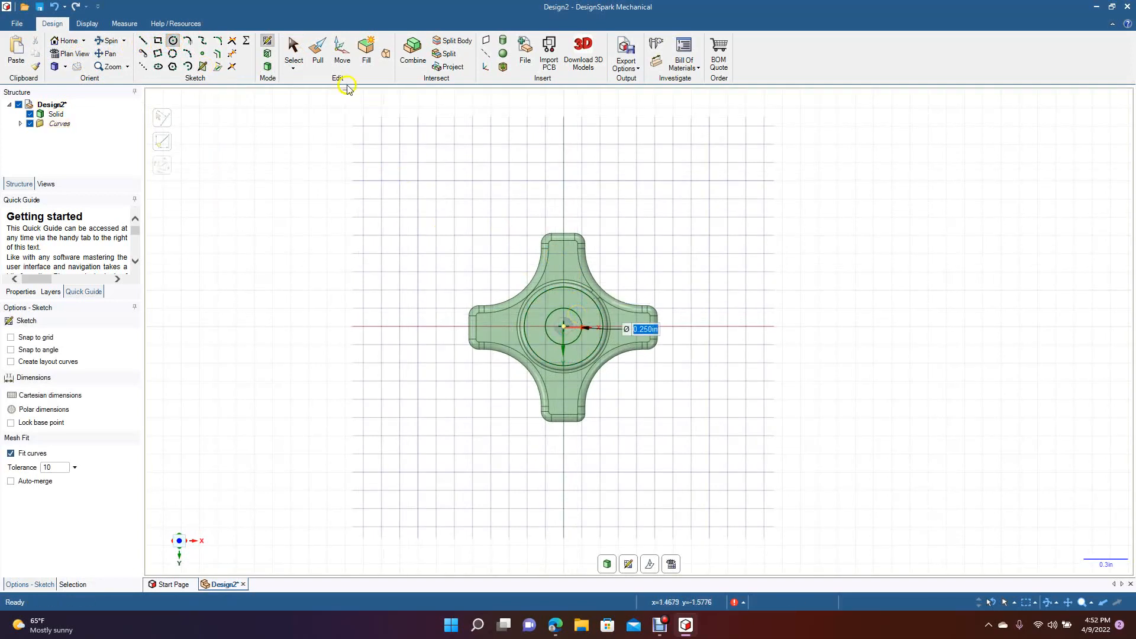
left_click(293, 49)
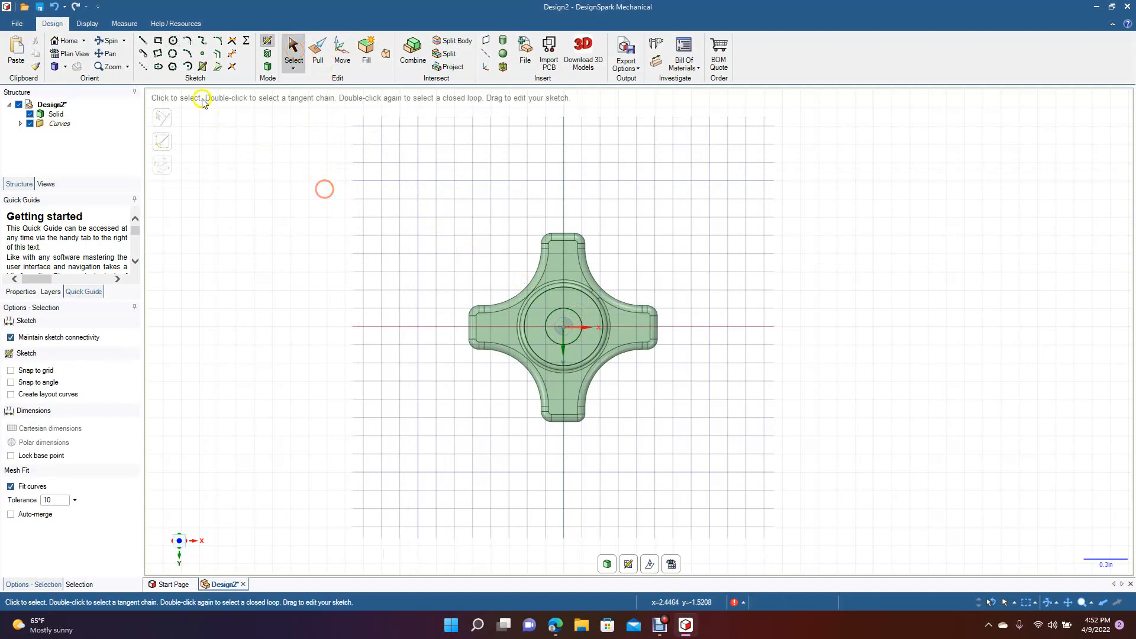
Step: Pull the disc inside the 0.250 in circle inward to cut a hole through the boss into the central hole
left_click(112, 43)
left_click_drag(320, 225, 259, 243)
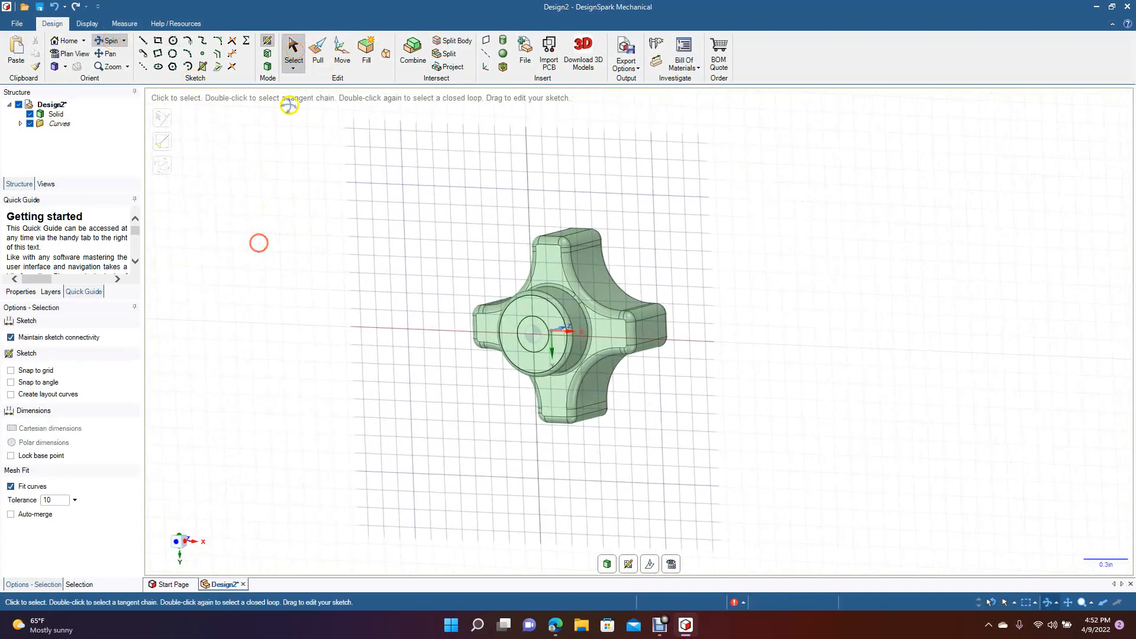
left_click(318, 50)
left_click(519, 333)
left_click_drag(528, 336, 803, 244)
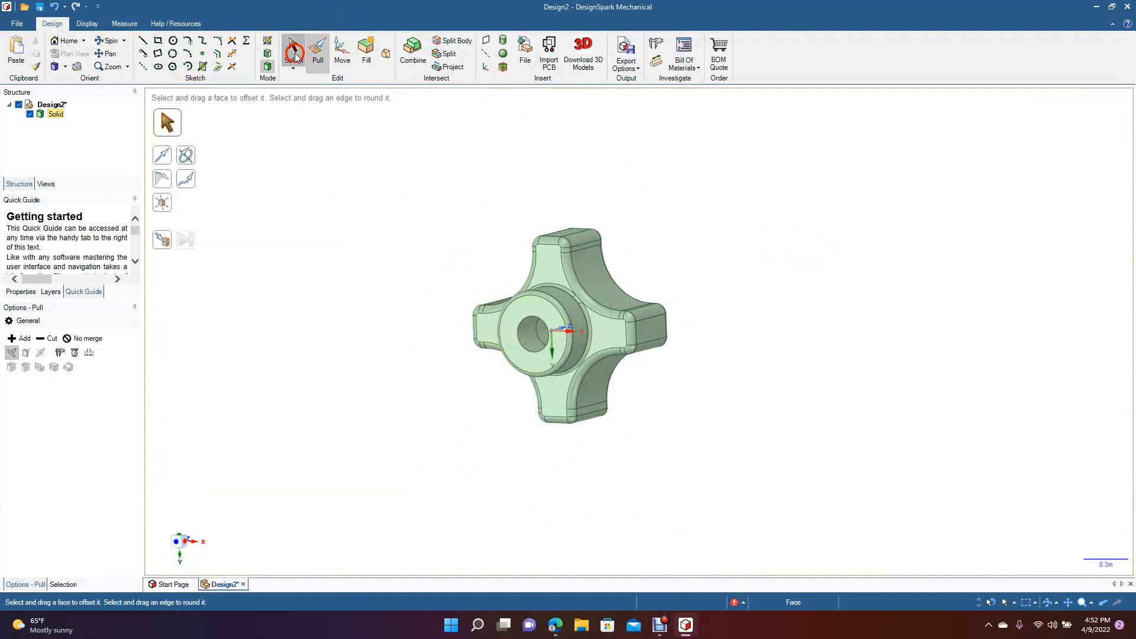
left_click(294, 50)
Step: Round the edge of the central hole on the knob's front face
left_click_drag(391, 279, 101, 291)
left_click(318, 50)
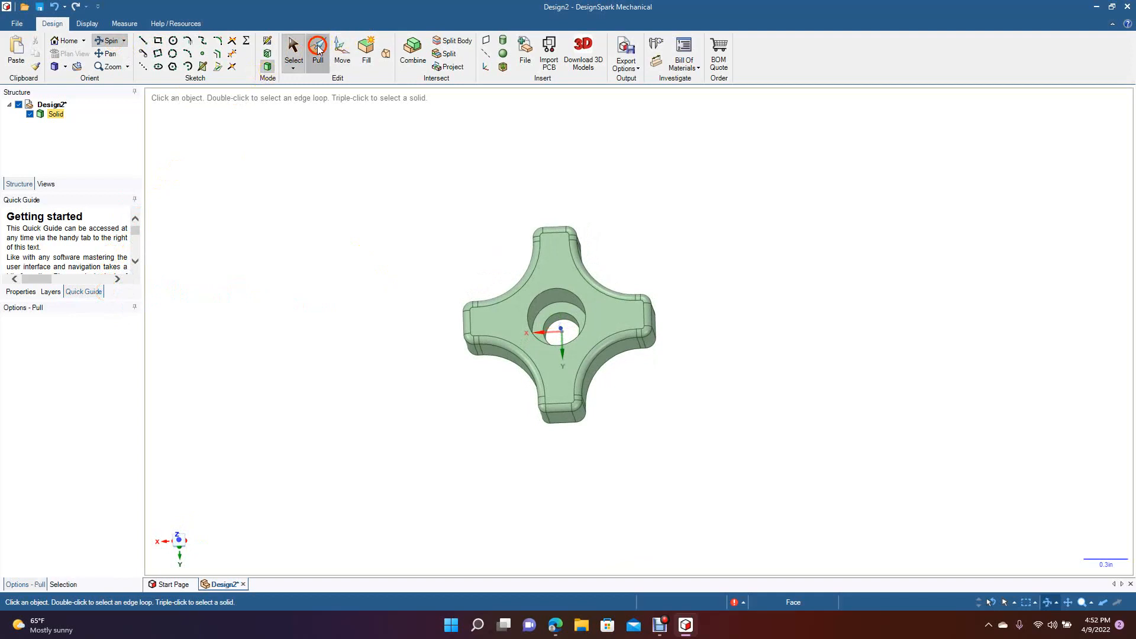
left_click(556, 281)
left_click(561, 290)
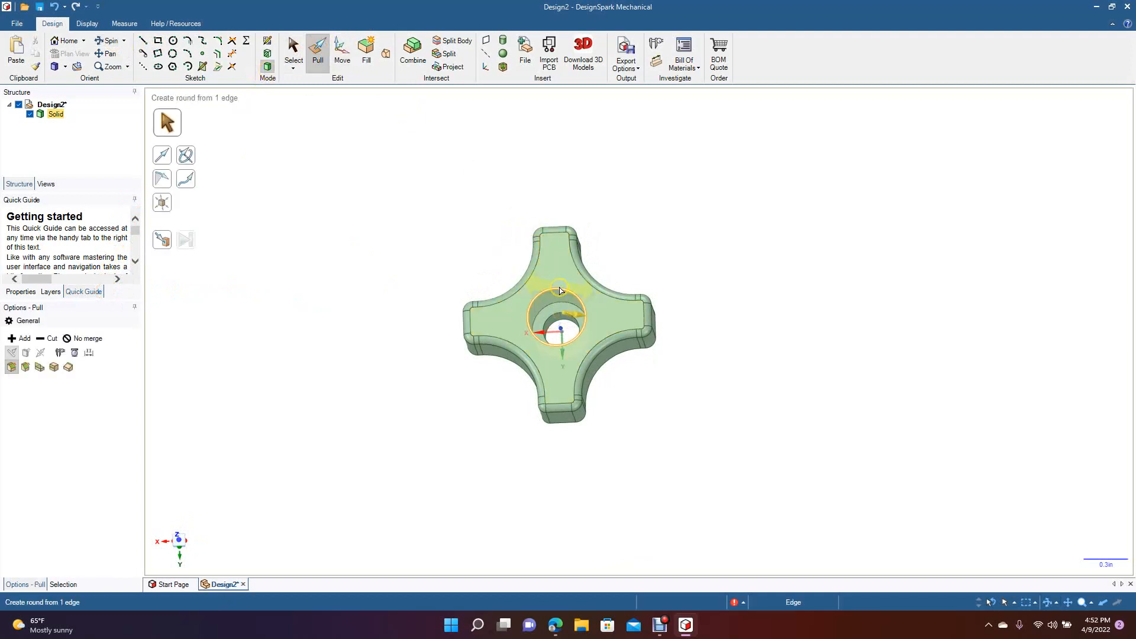
left_click_drag(560, 290, 573, 277)
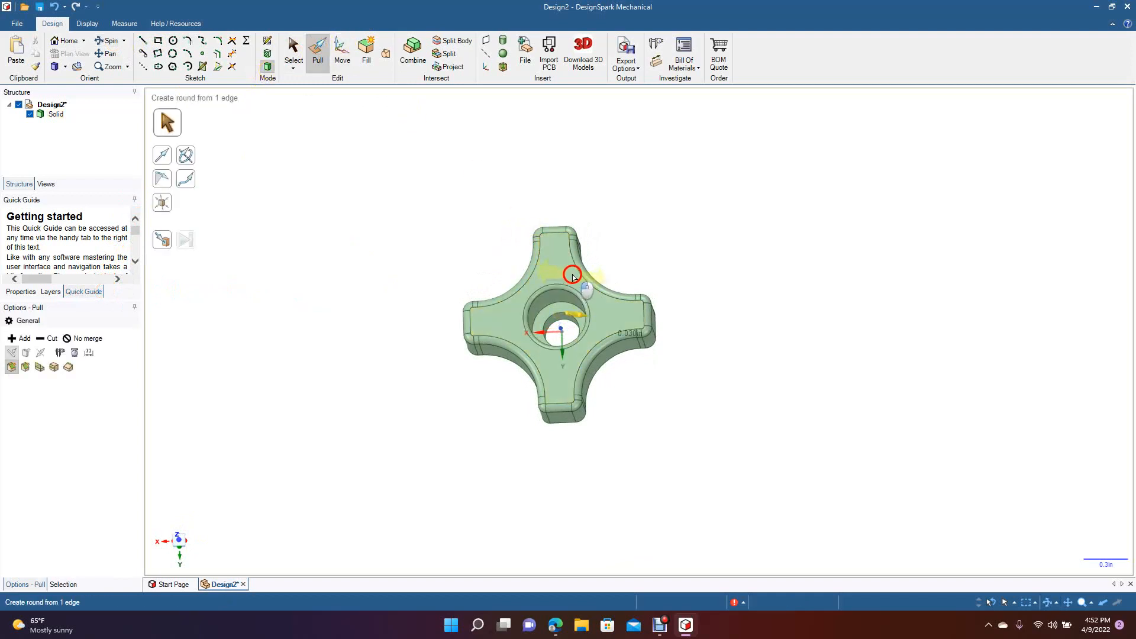
left_click(414, 254)
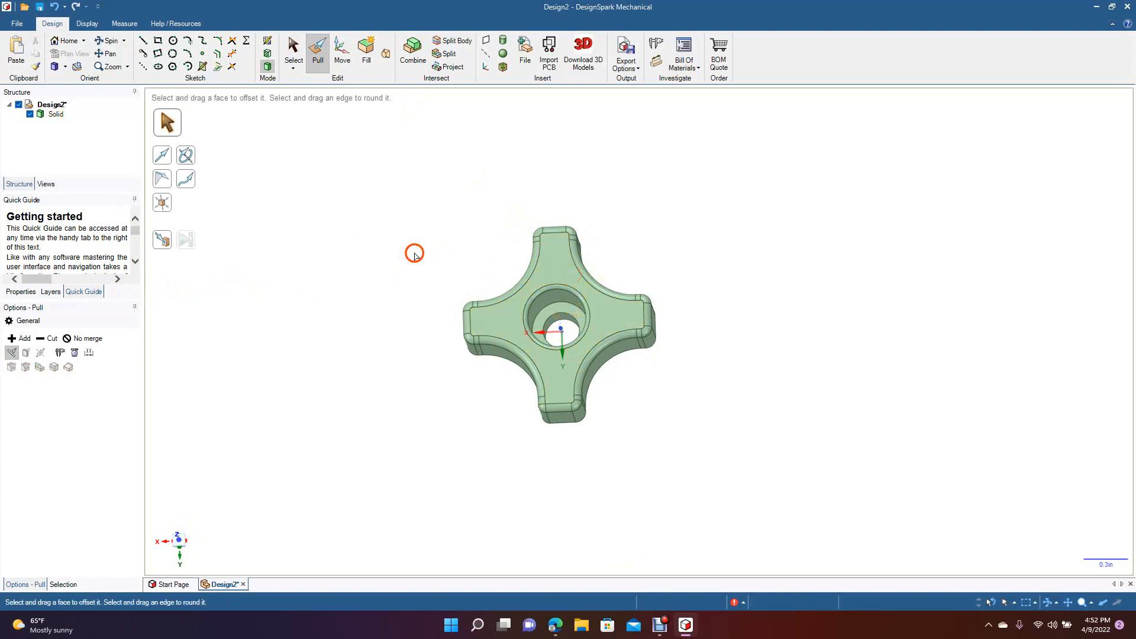
Step: Round the circular edge at the bottom of the central hole with a 0.030 in radius
left_click(547, 306)
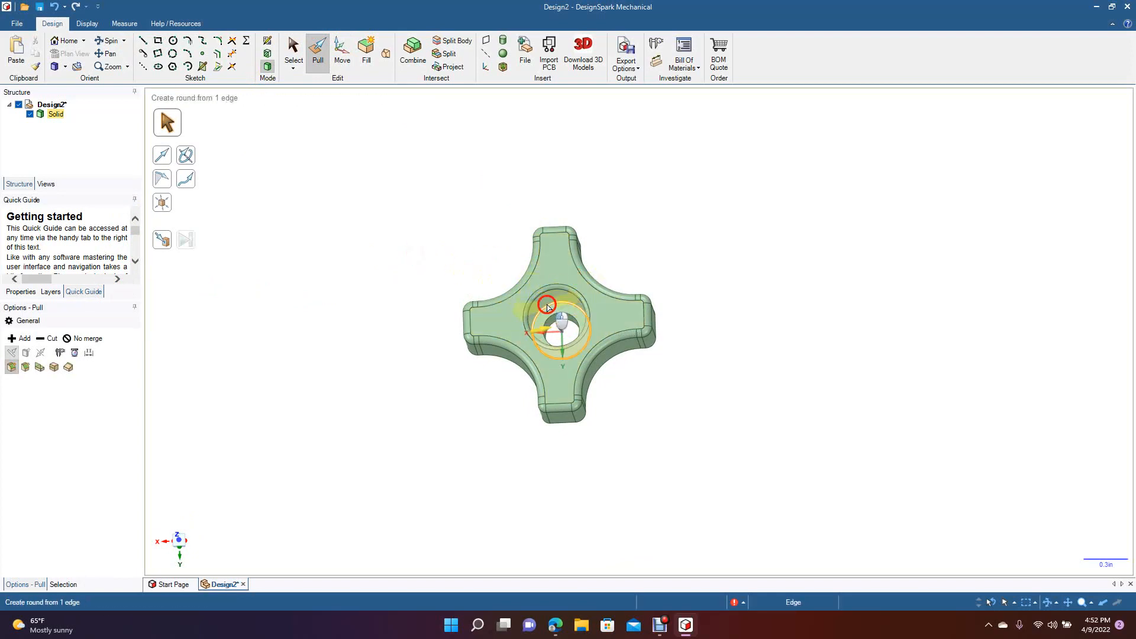
left_click_drag(548, 306, 549, 301)
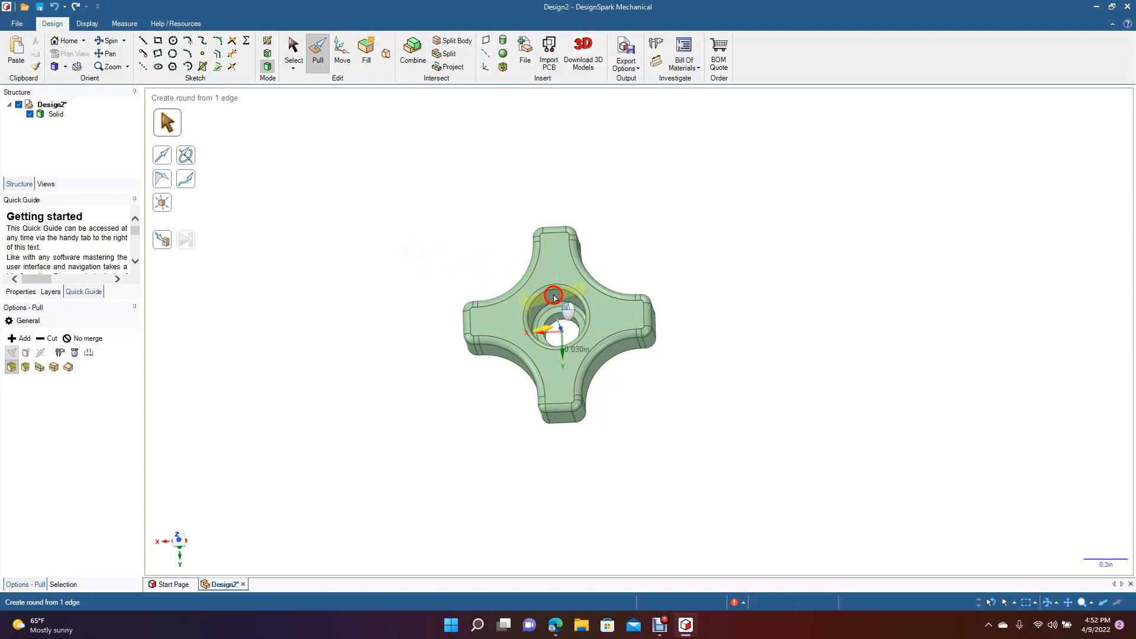
left_click_drag(552, 299, 553, 300)
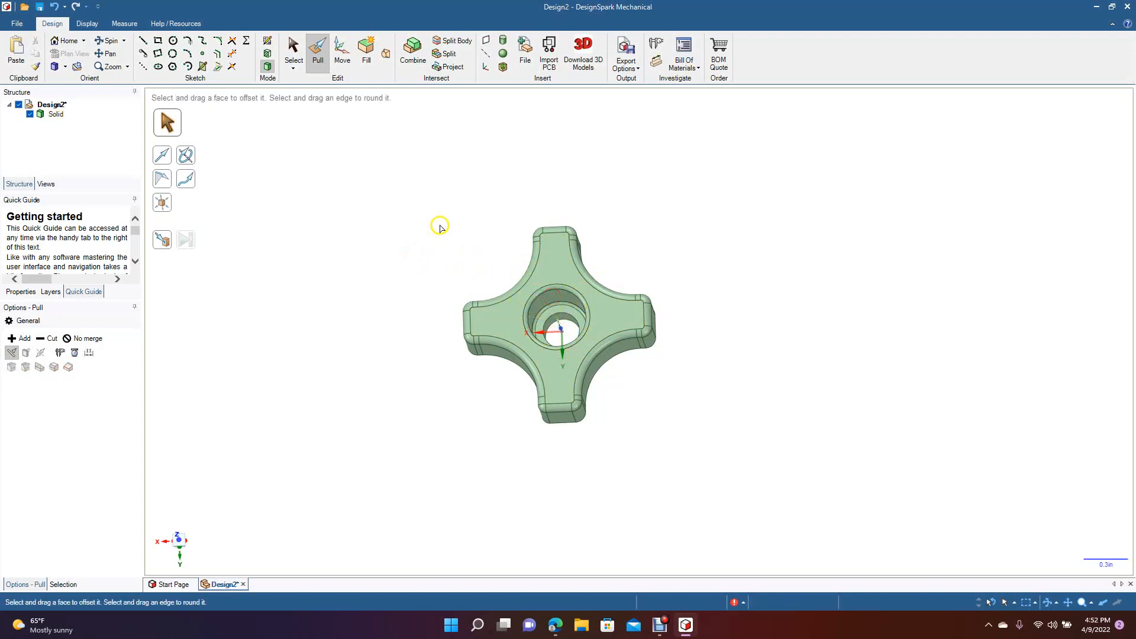
left_click(293, 53)
left_click(326, 244)
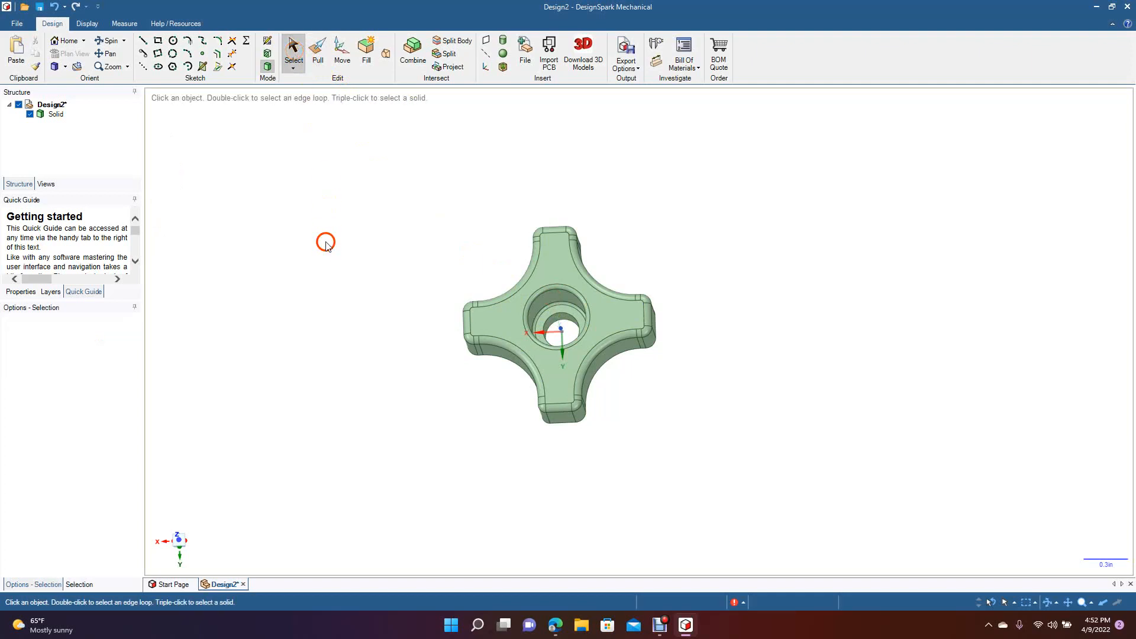
Step: Examine the knob's front face, arms and stepped hole from several angles, ending in the Top view
left_click(116, 43)
mouse_move(373, 248)
left_mouse_down()
mouse_move(347, 292)
mouse_move(302, 286)
mouse_move(350, 291)
mouse_move(370, 261)
mouse_move(361, 243)
mouse_move(348, 259)
mouse_move(379, 286)
mouse_move(376, 266)
left_mouse_up()
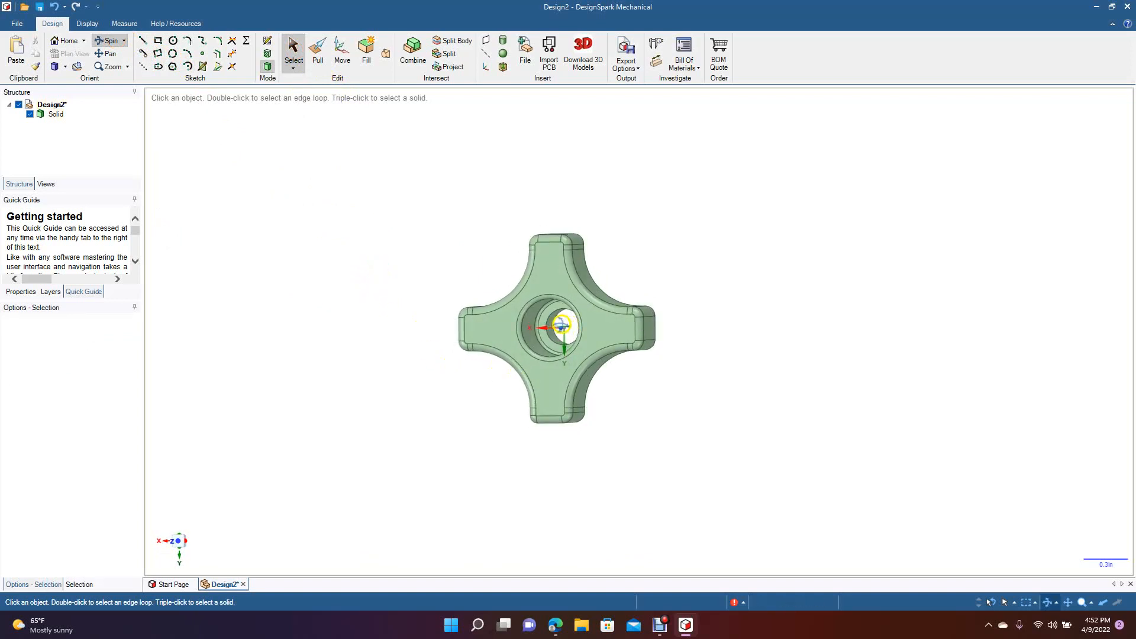
left_click_drag(414, 327, 470, 332)
left_click(472, 339)
key("Escape")
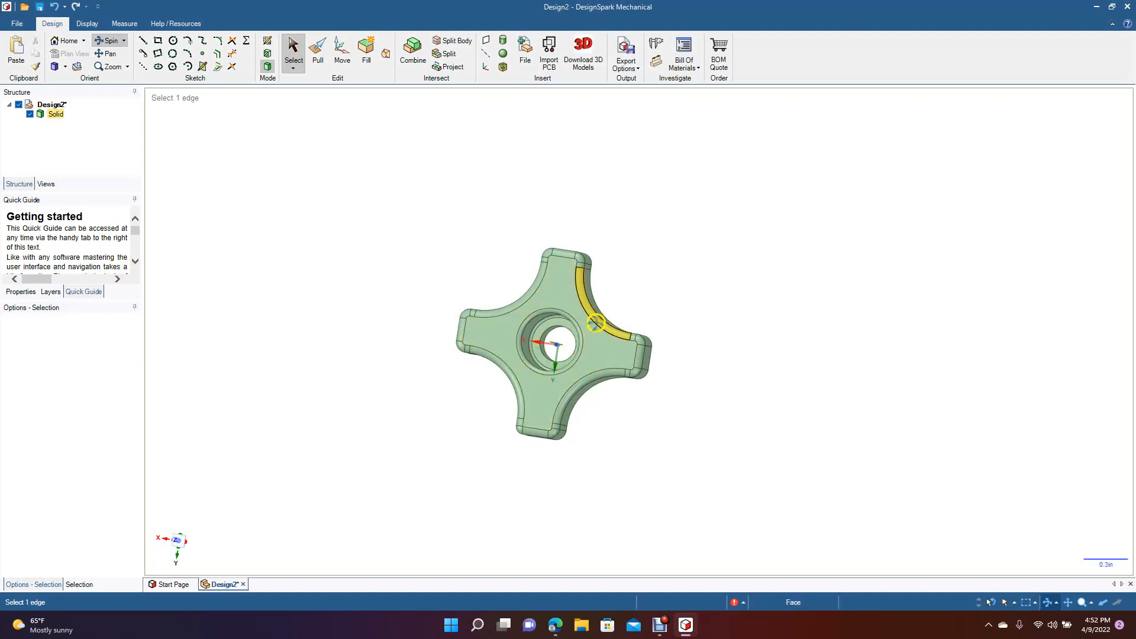
middle_click_drag(450, 408, 436, 385)
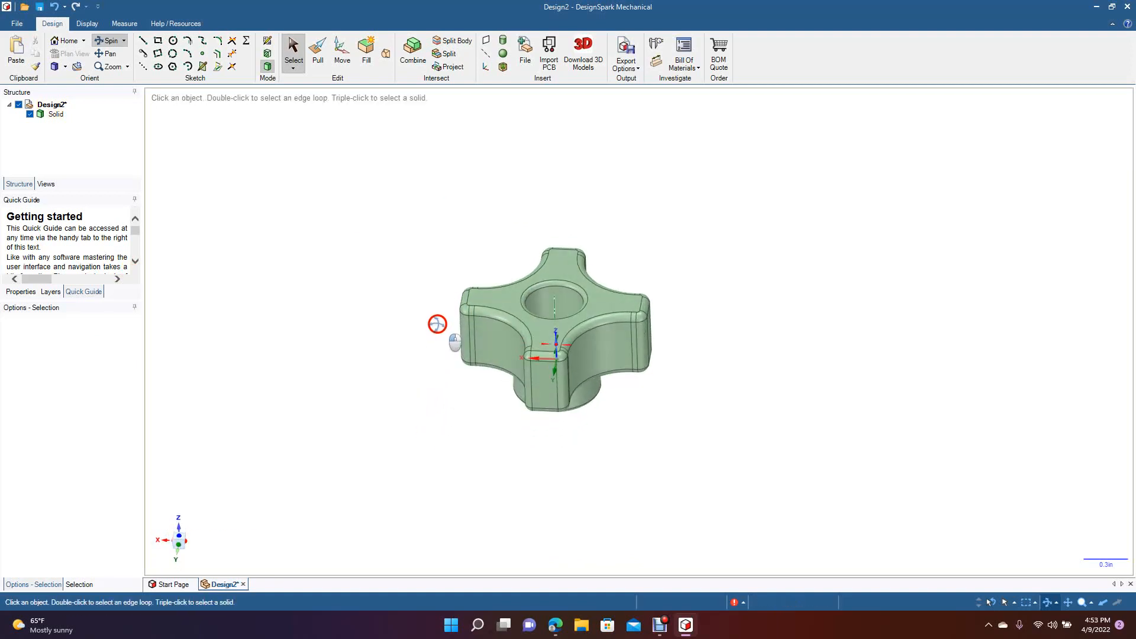
middle_click_drag(445, 424, 377, 366)
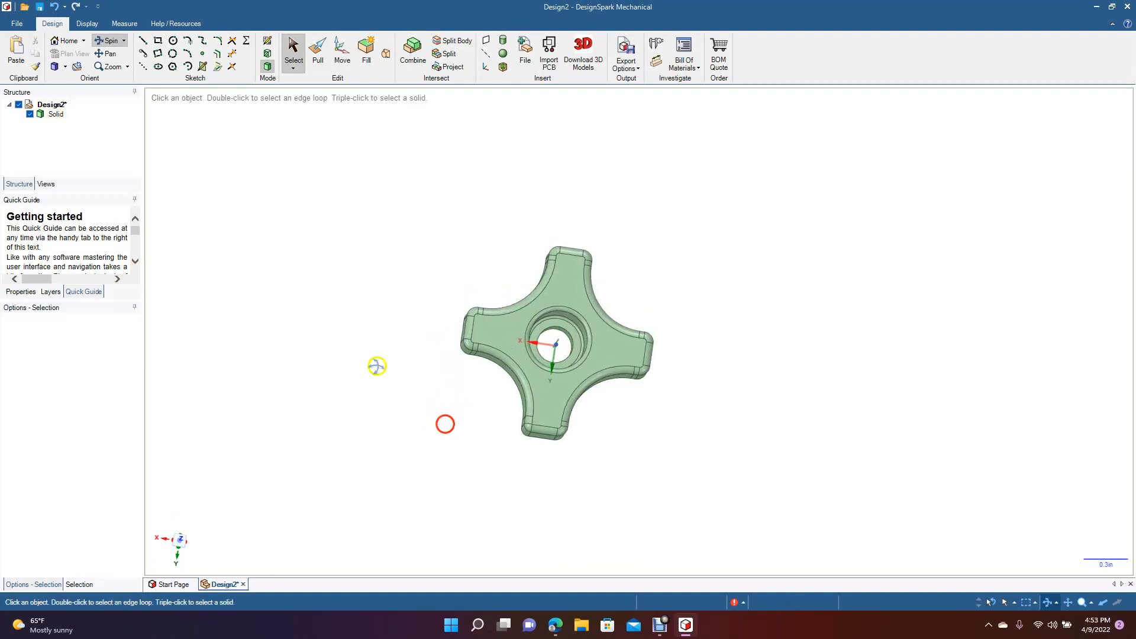
left_click(65, 67)
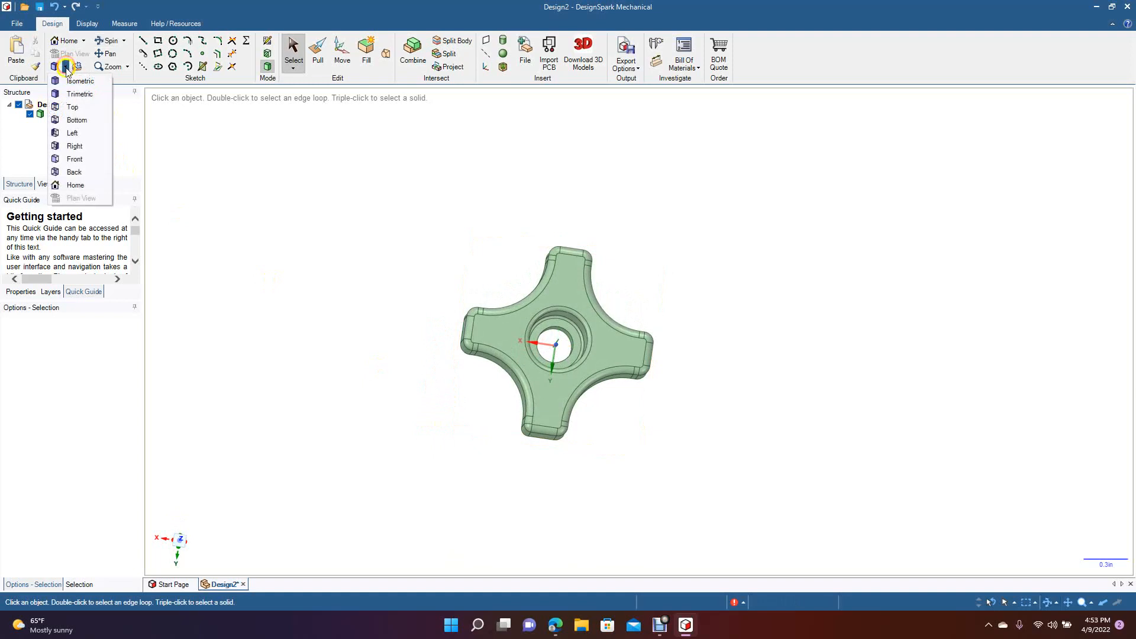
left_click(81, 106)
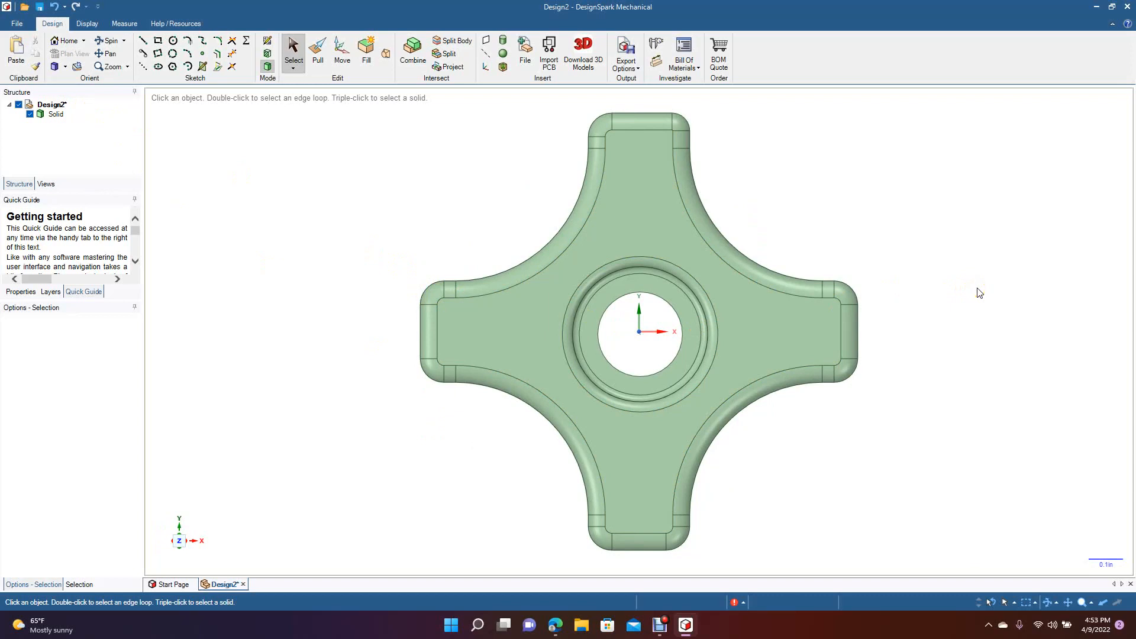
Step: Examine the stepped hole, back boss and rounded edges all around, and return to the Top view
left_click(673, 308)
left_click(610, 335)
left_click(586, 311)
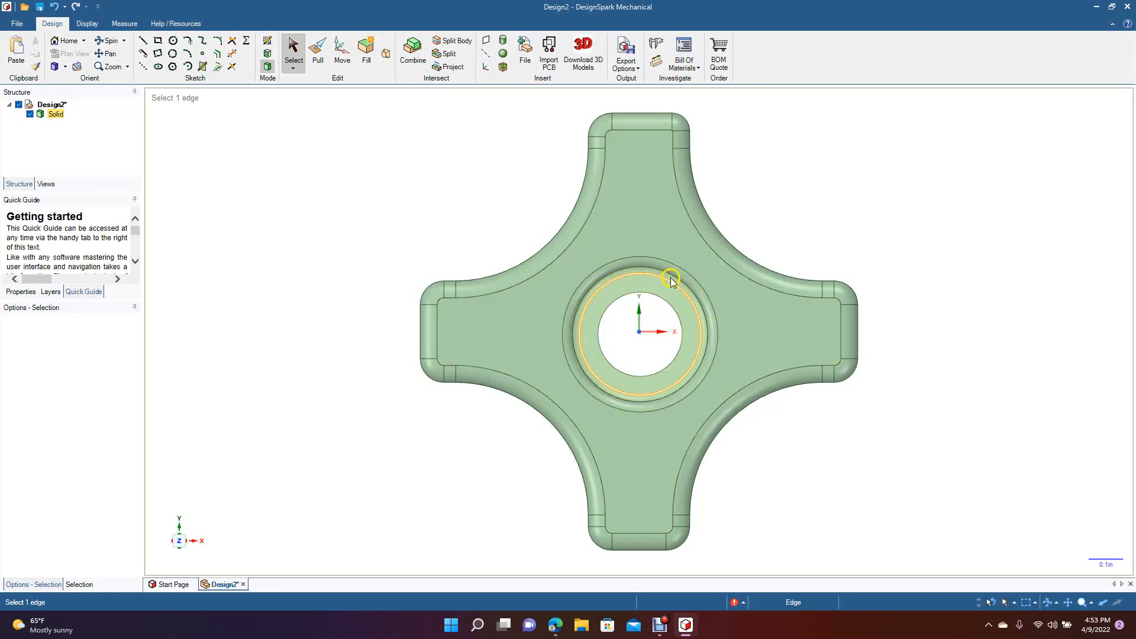
key("Escape")
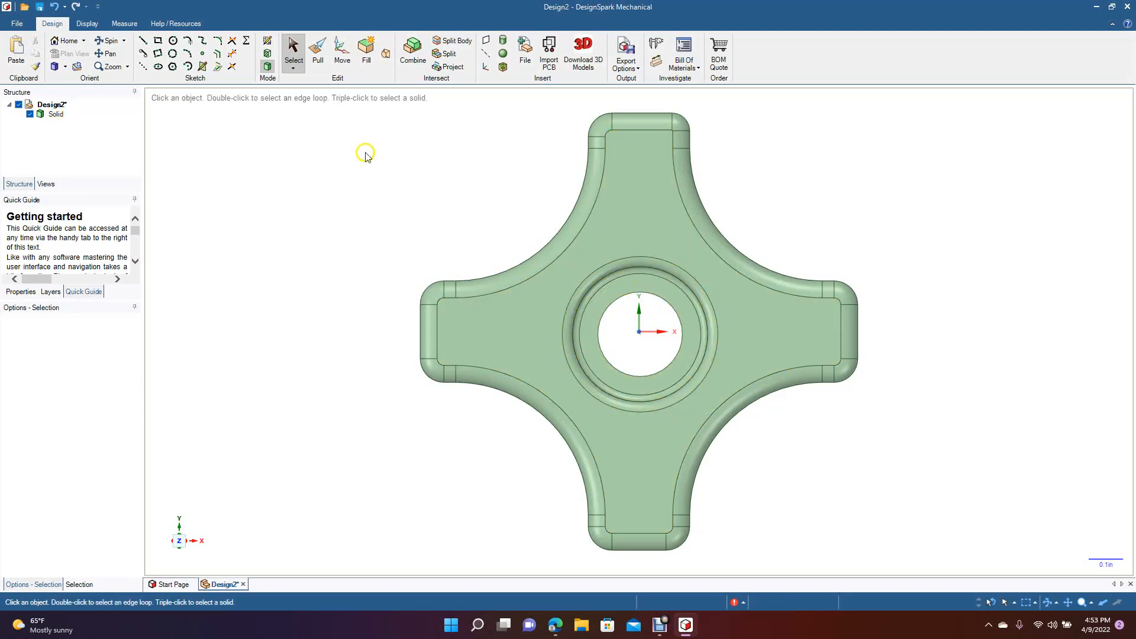
left_click(120, 44)
left_click_drag(332, 233, 177, 256)
left_click(530, 352)
left_click(663, 350)
left_click(822, 318)
left_click(685, 363)
left_click(590, 336)
left_click(432, 353)
middle_click_drag(431, 352, 325, 335)
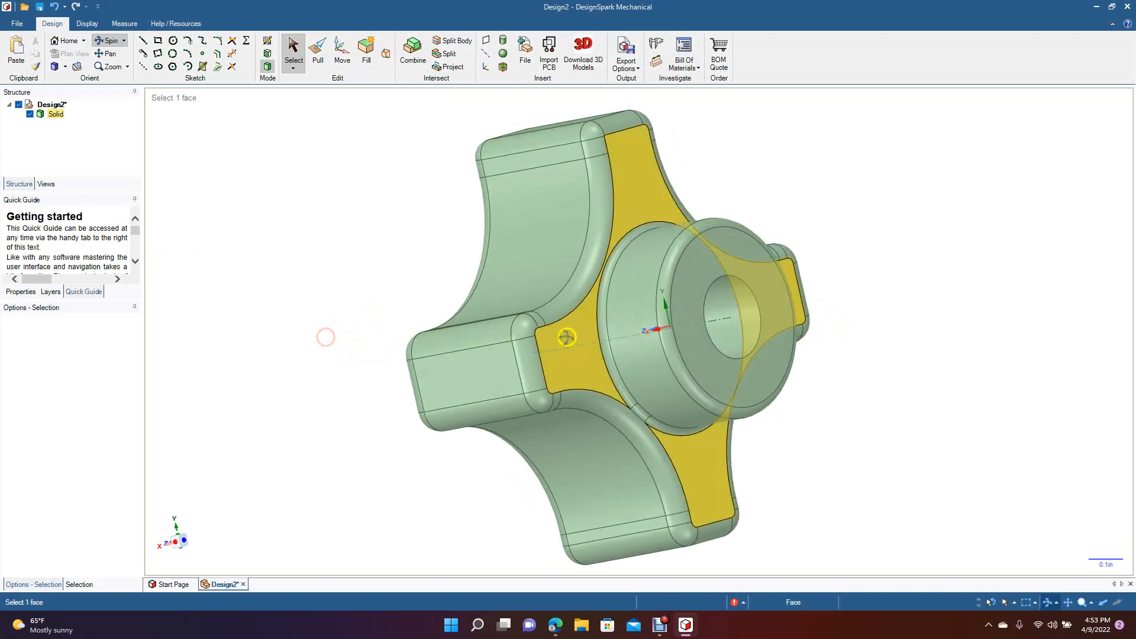
left_click(604, 320)
mouse_move(409, 238)
left_mouse_down()
mouse_move(541, 284)
mouse_move(727, 220)
mouse_move(784, 243)
mouse_move(623, 258)
left_mouse_up()
left_click(65, 67)
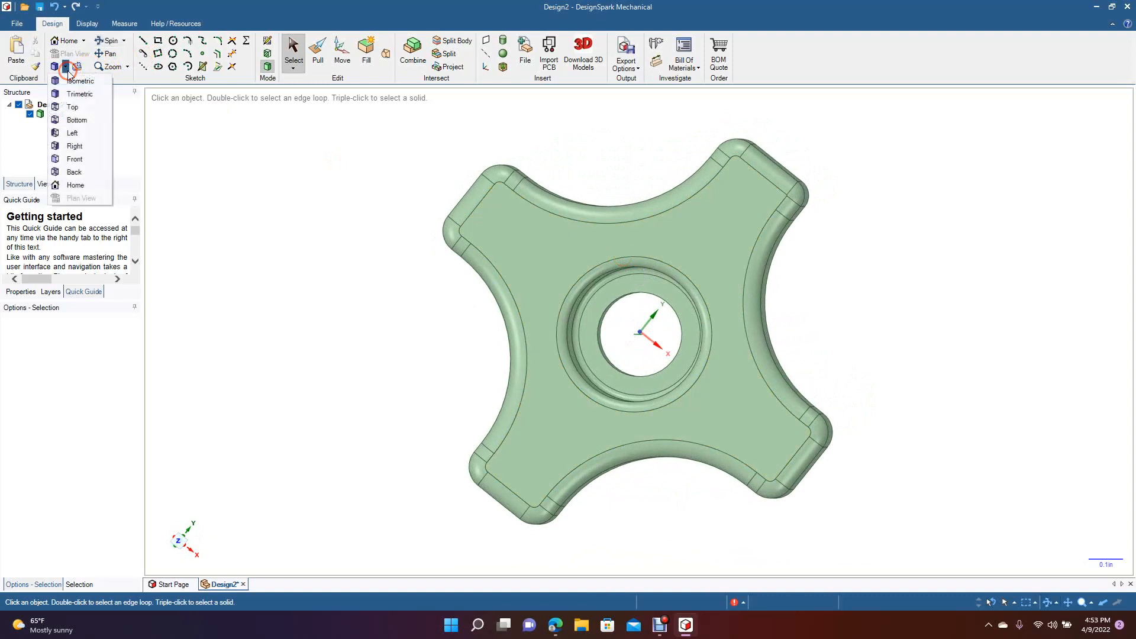
left_click(80, 110)
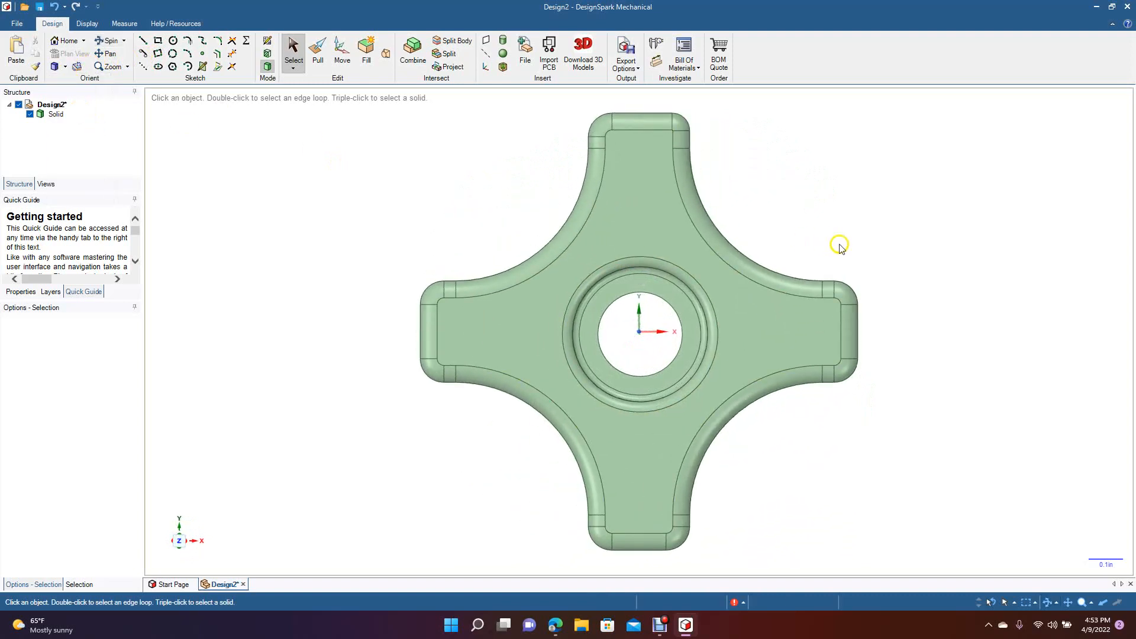